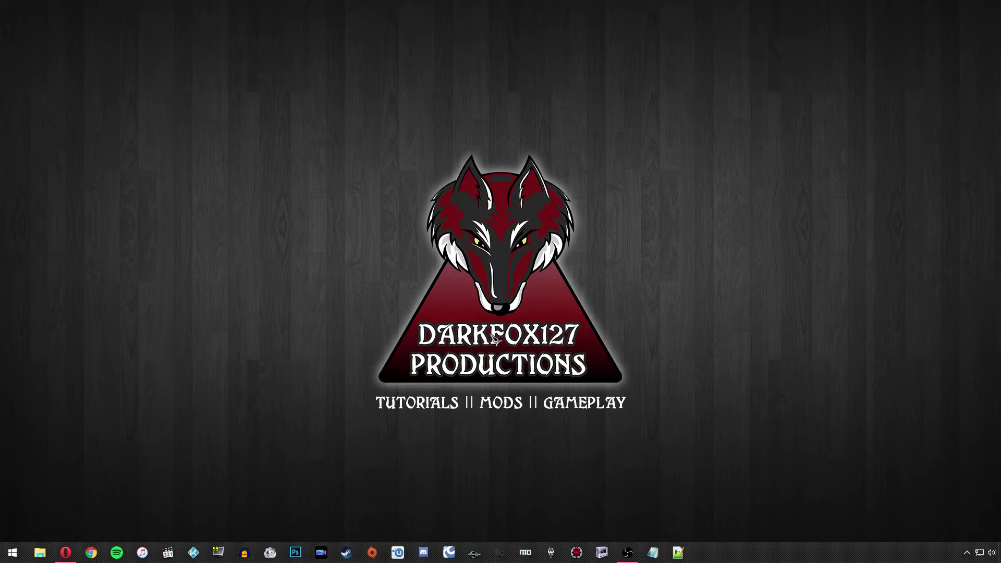
Restore the Opera window showing the Ingredients Wall Art Resource Nexus page.
left_click(65, 552)
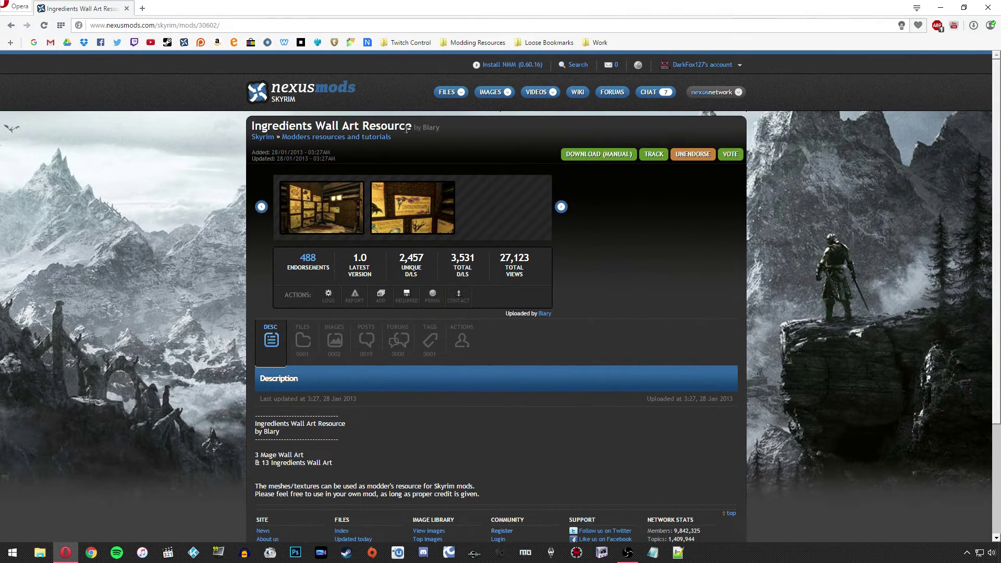
Preview the first gallery screenshot and review the mod's permissions and credits.
left_click(334, 223)
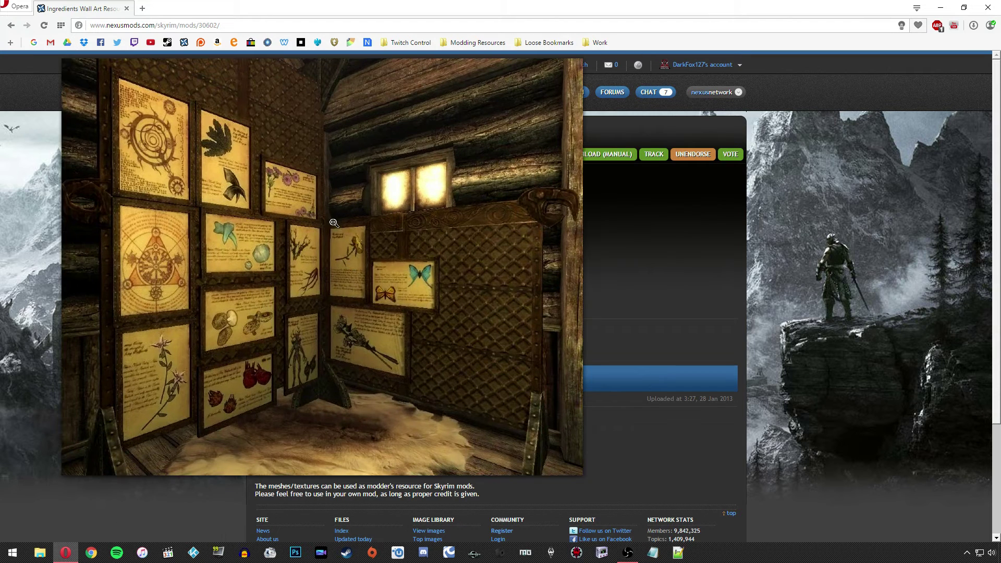
left_click(331, 216)
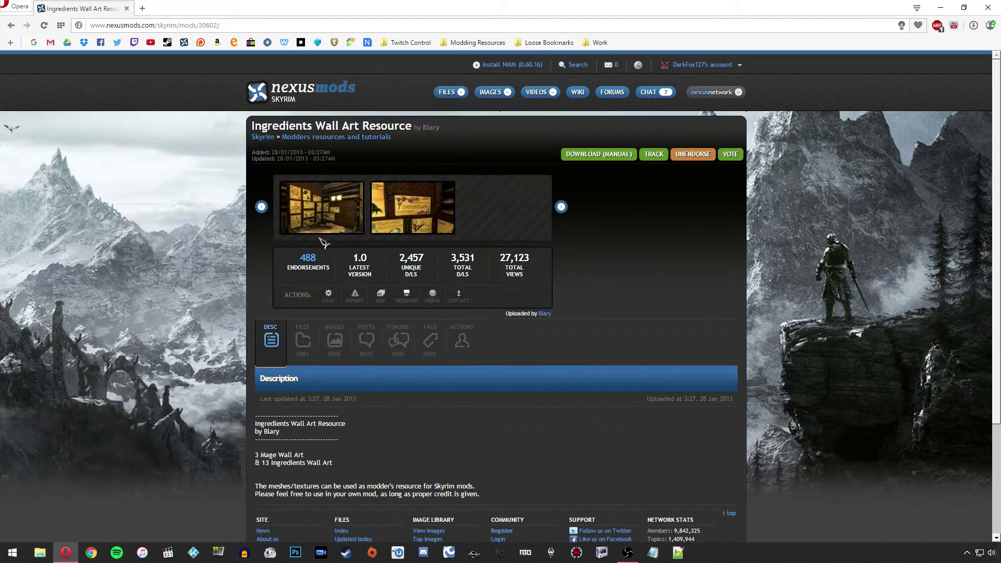
left_click(435, 298)
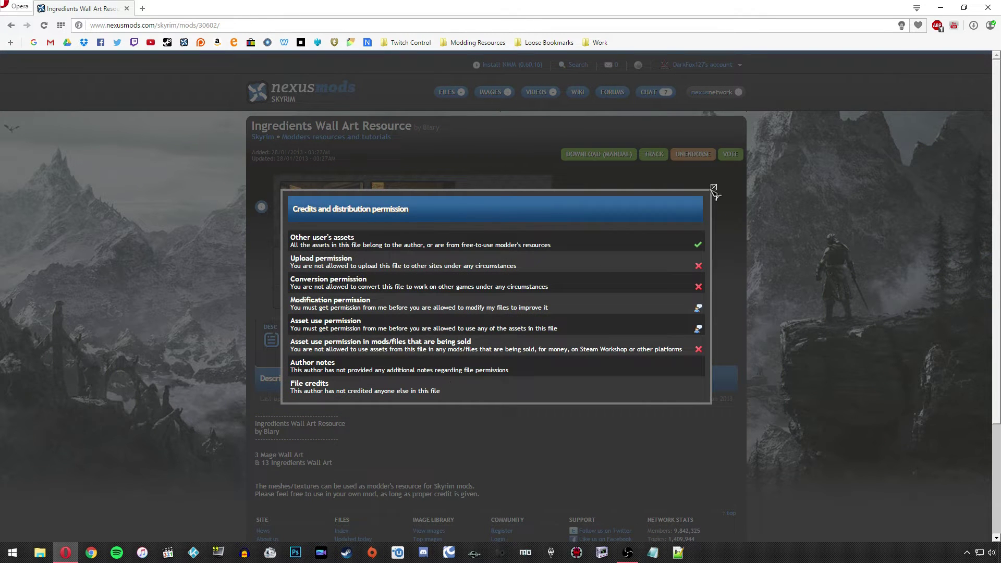
left_click(713, 188)
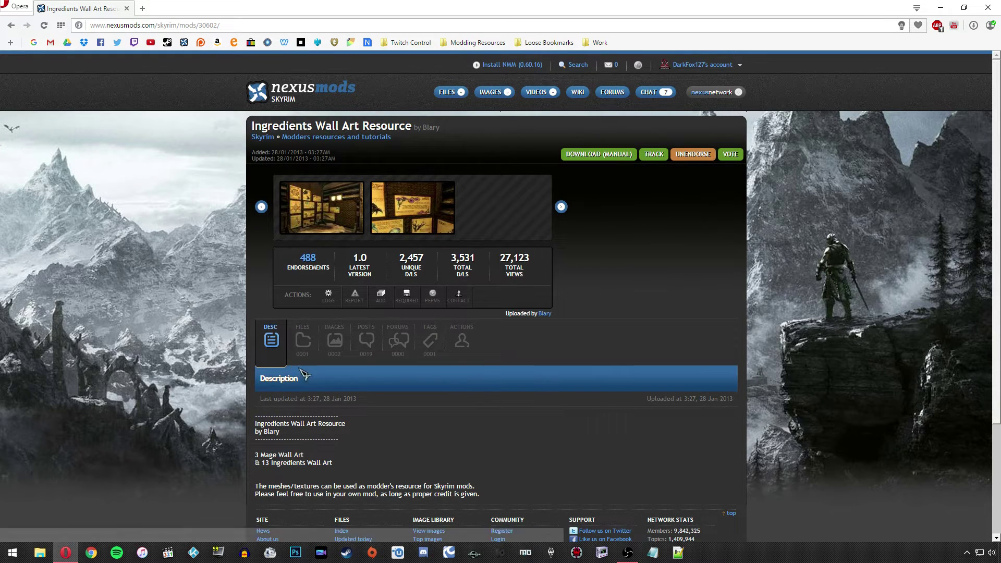
Download the main file manually from the FILES tab.
left_click(312, 342)
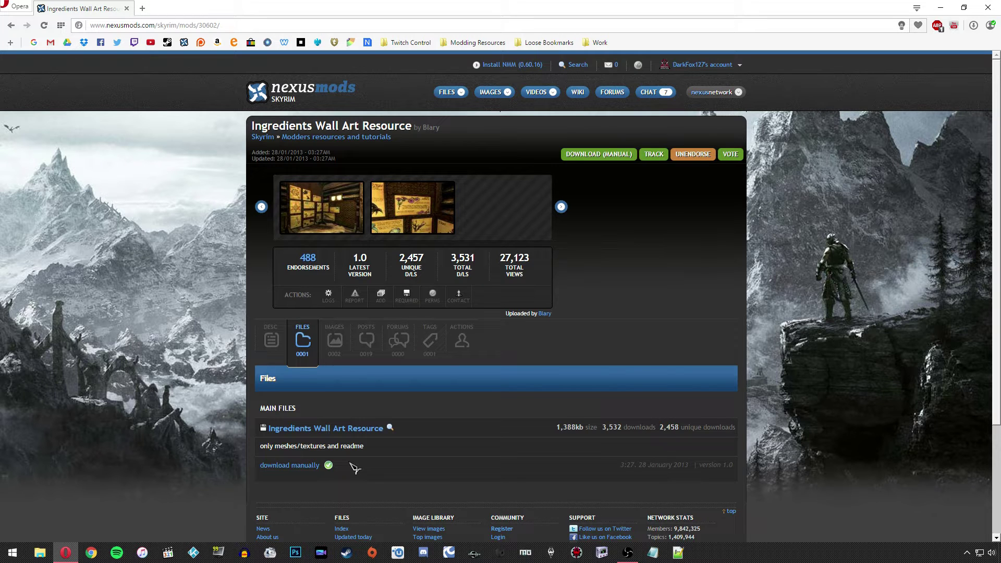
left_click(281, 465)
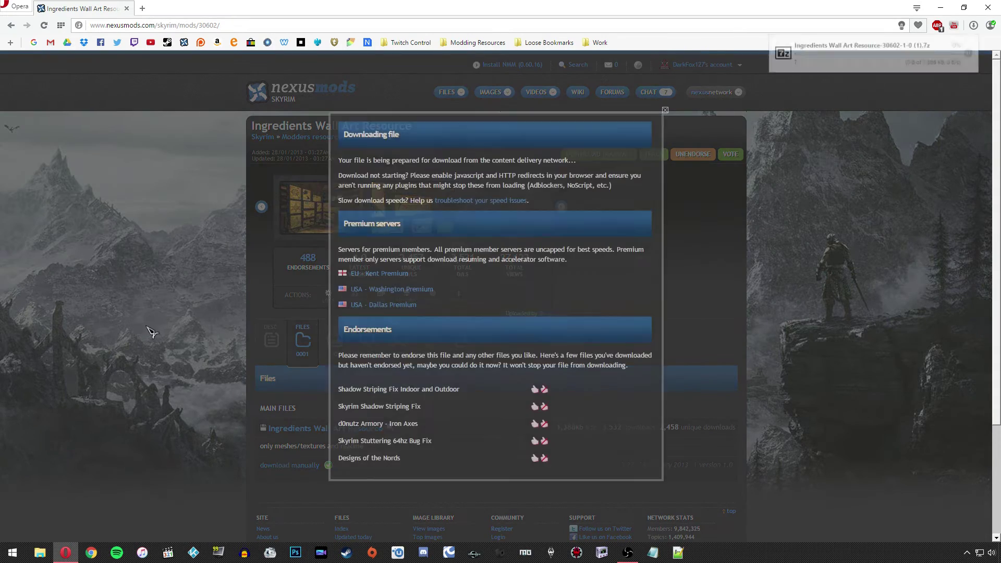
left_click(152, 330)
Delete the duplicate (1) 7z archive from the Downloads folder.
left_click(40, 552)
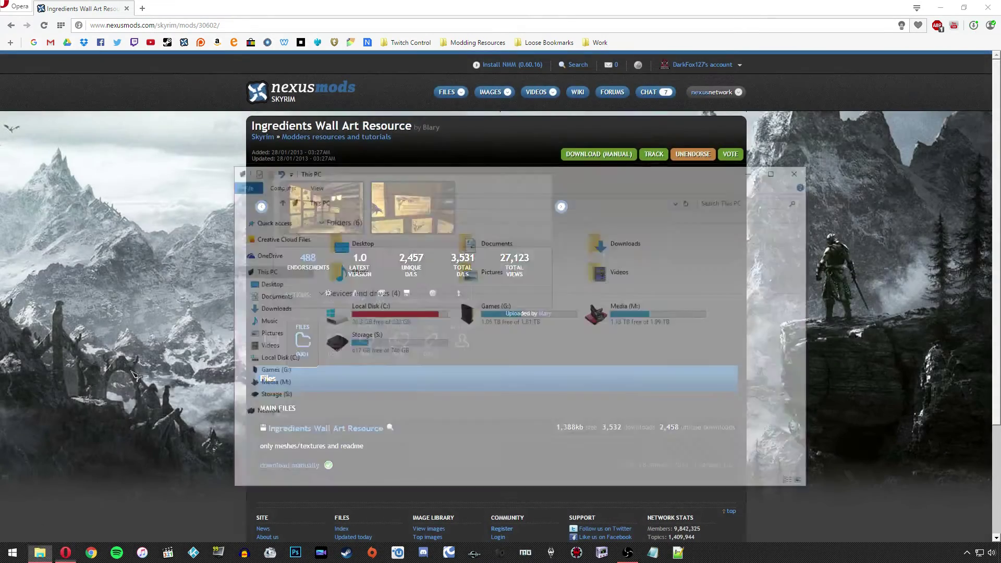
left_click(266, 308)
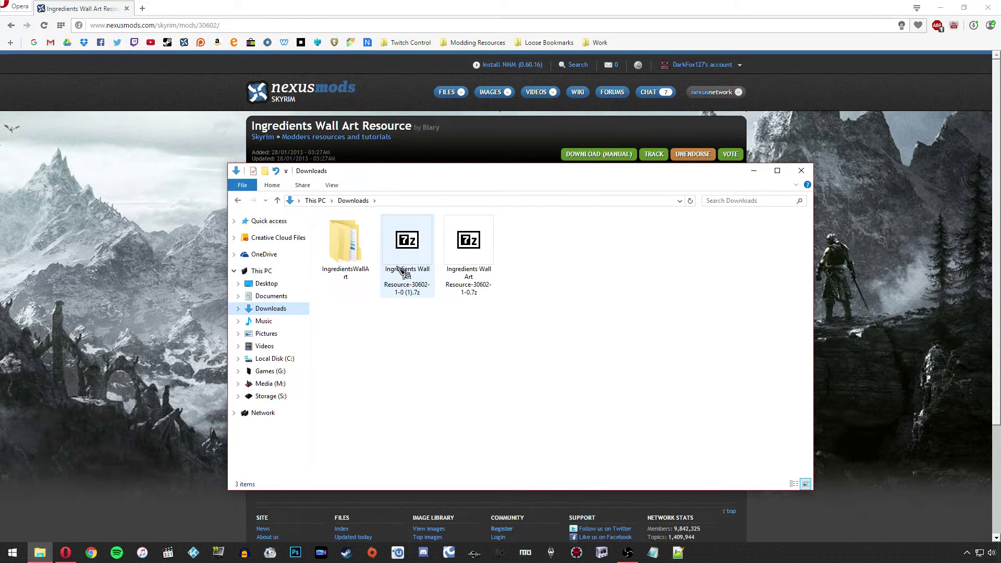
left_click(415, 261)
key("Delete")
key("Return")
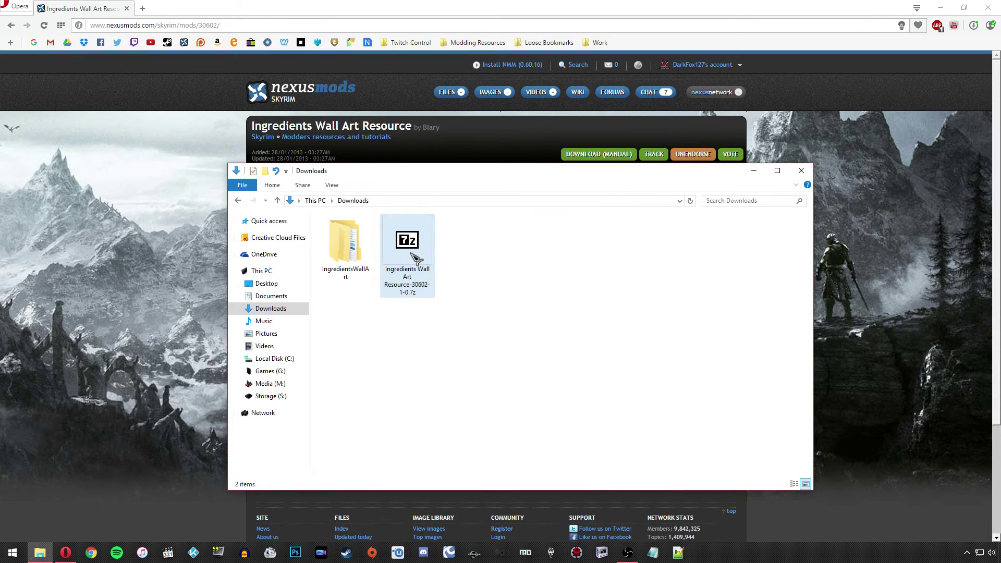
left_click(403, 249)
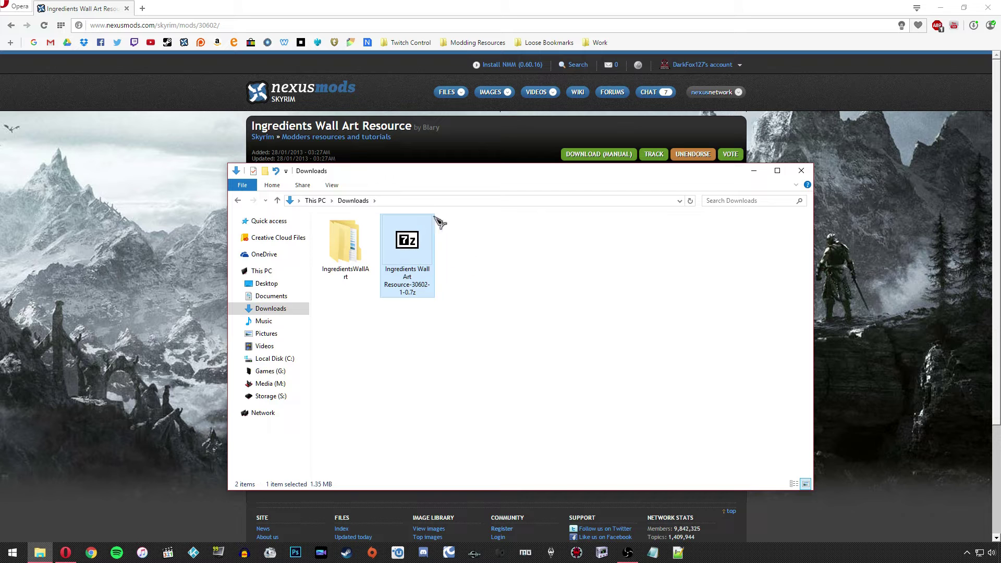
Copy the meshes and Textures folders from the extracted IngredientsWallArt folder, leaving the desktop visible.
double_click(347, 255)
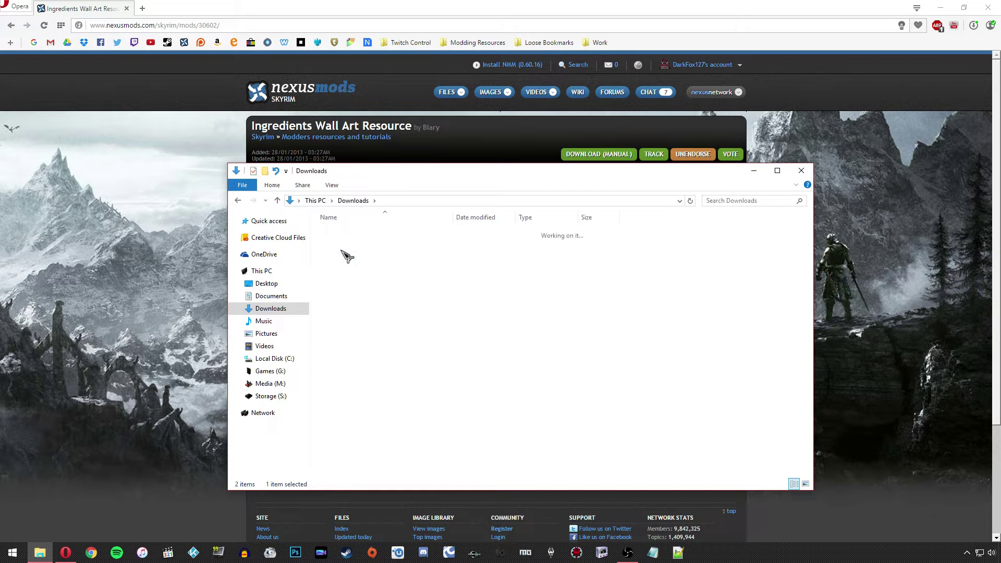
left_click(338, 232)
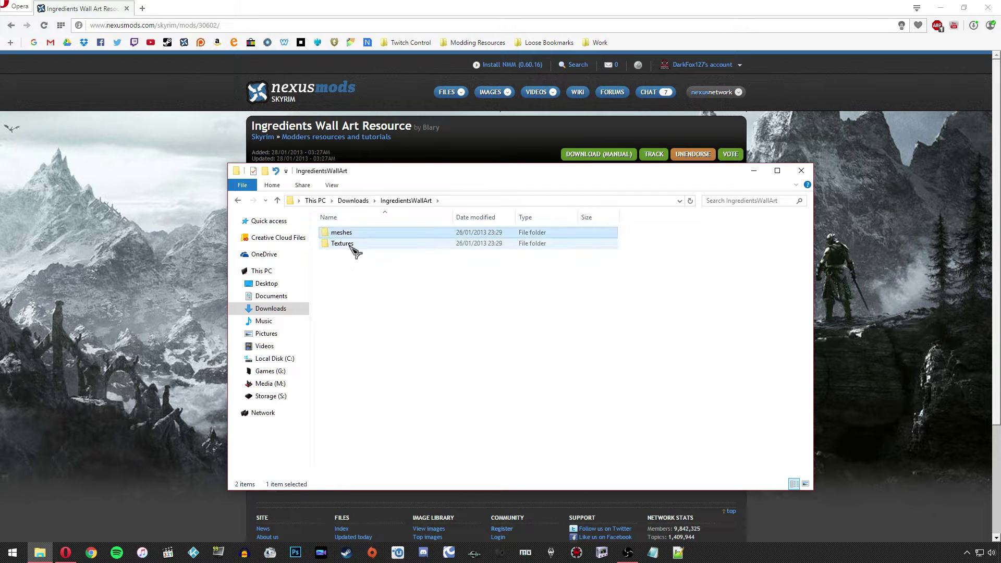
left_click(355, 248)
left_click(349, 278)
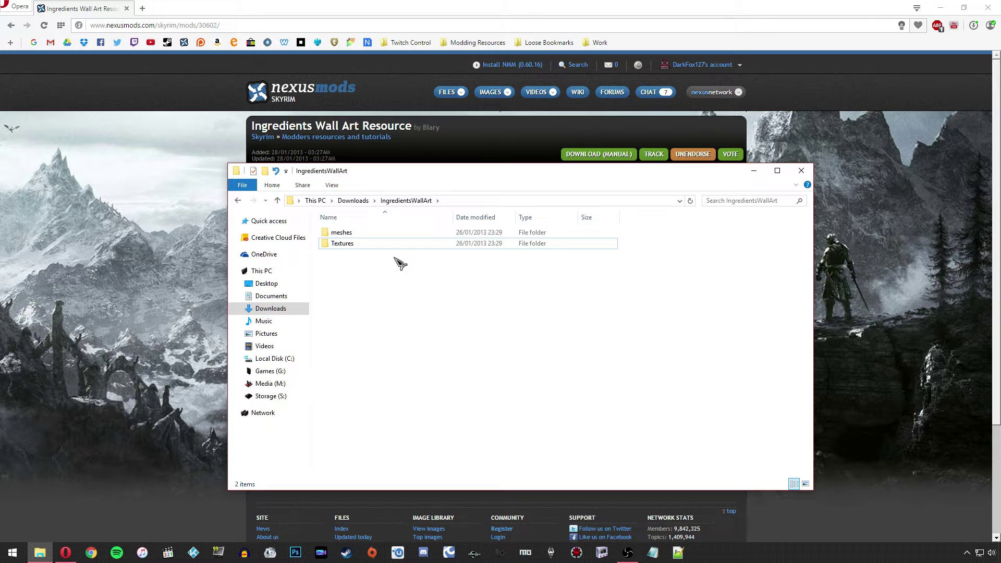
left_click(345, 242)
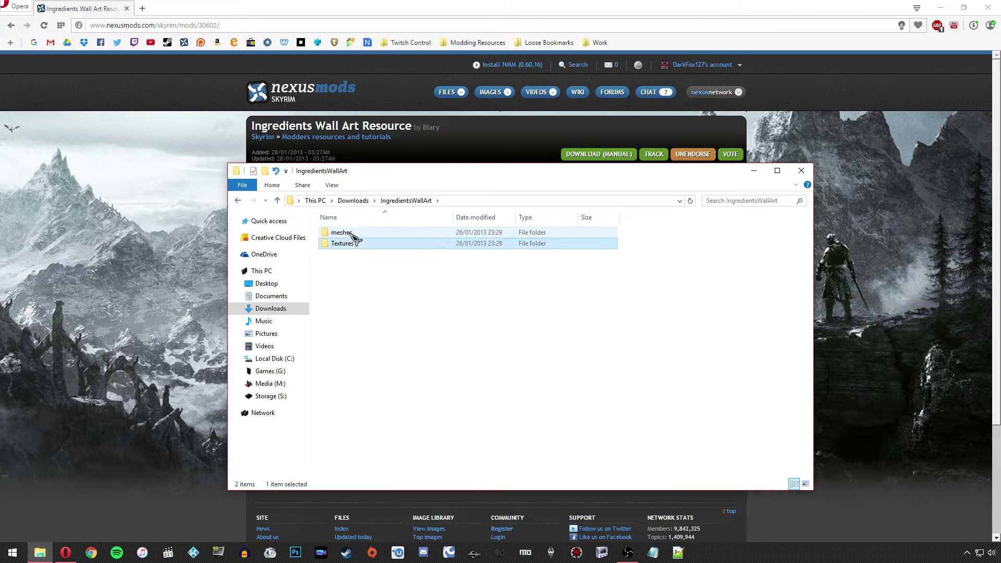
left_click(352, 233, "ctrl")
right_click(350, 233)
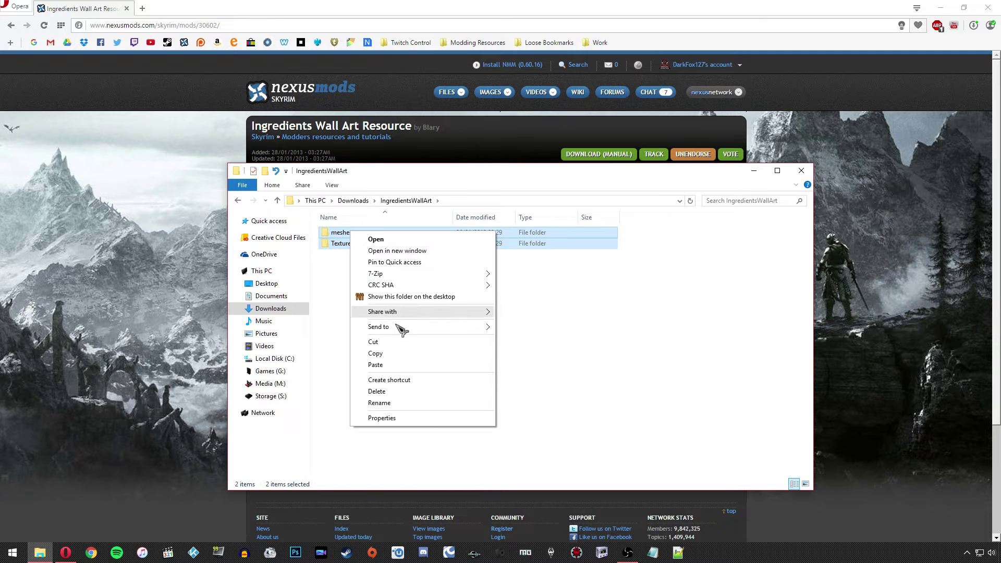
left_click(375, 353)
left_click(801, 171)
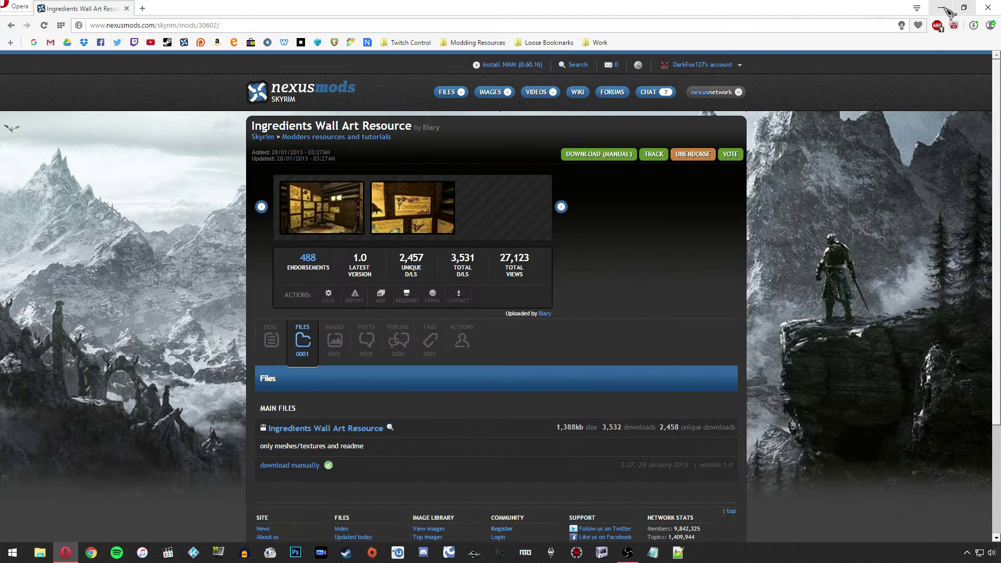
left_click(945, 8)
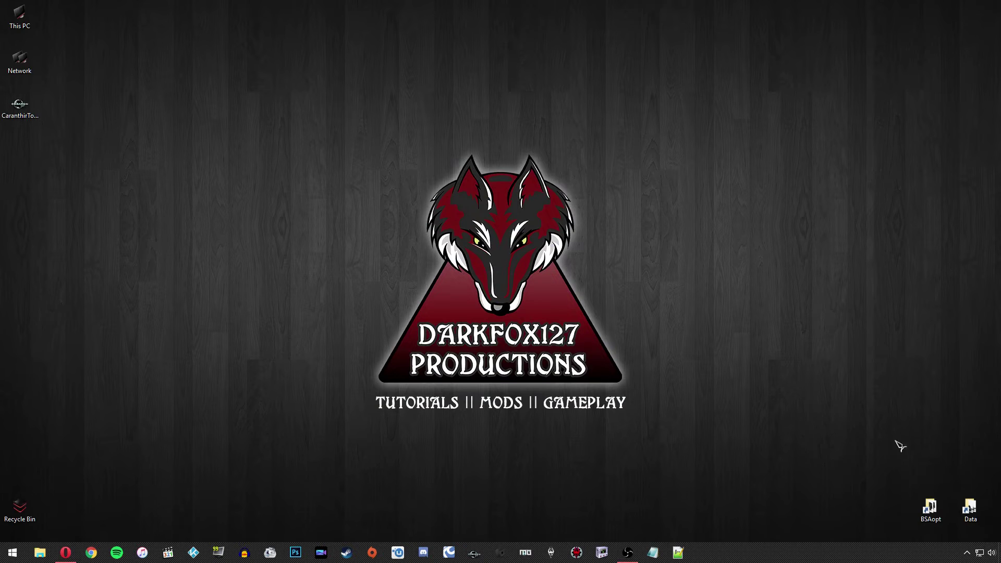
Paste meshes and Textures into Skyrim's Data folder, replacing the 33 same-named files.
double_click(970, 508)
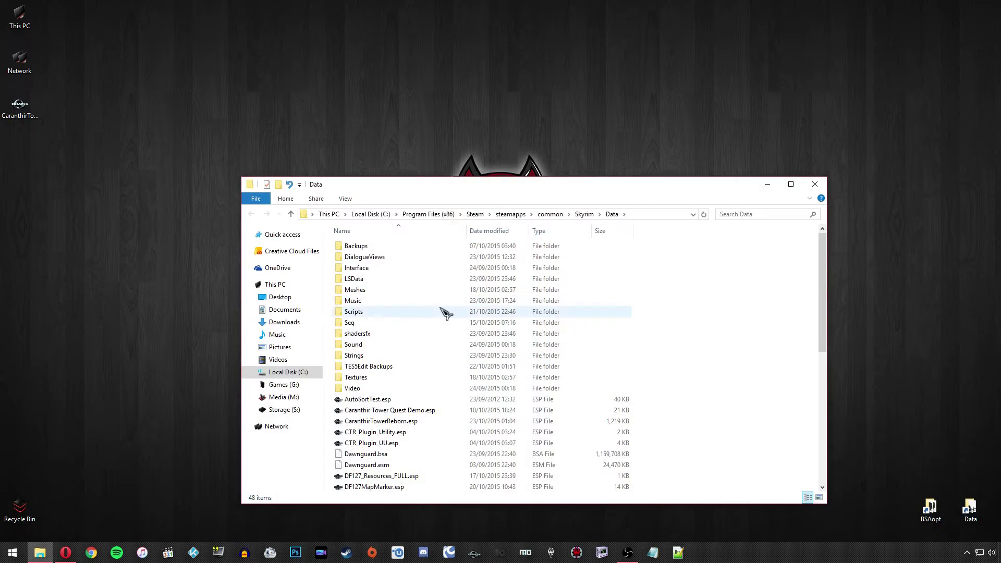
left_click_drag(537, 188, 523, 103)
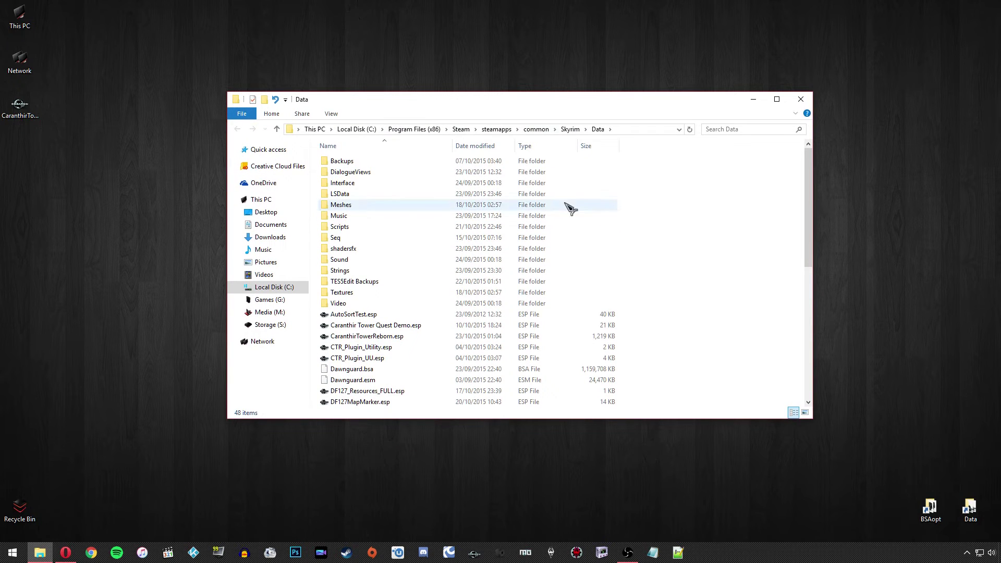
right_click(679, 219)
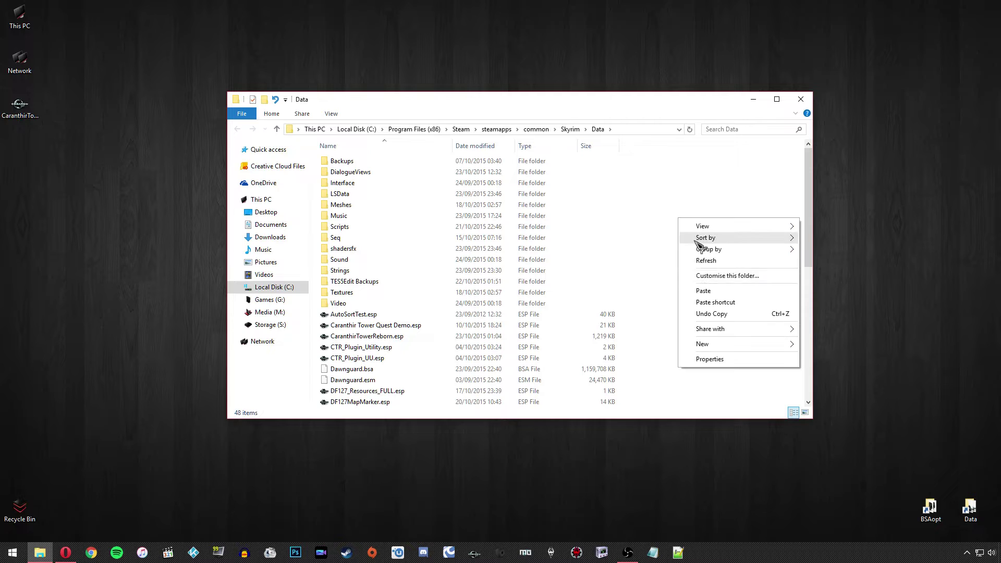
left_click(704, 291)
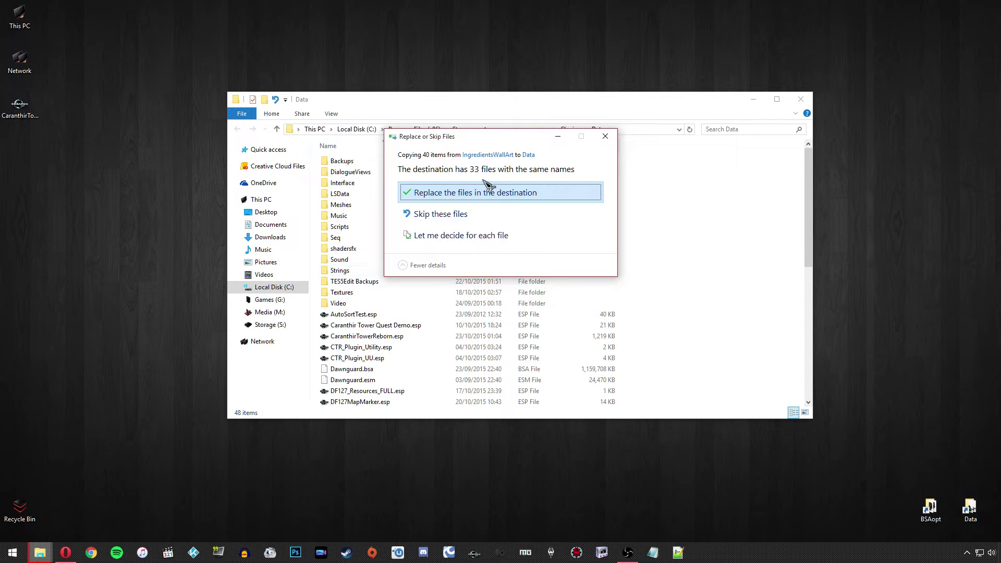
left_click(454, 193)
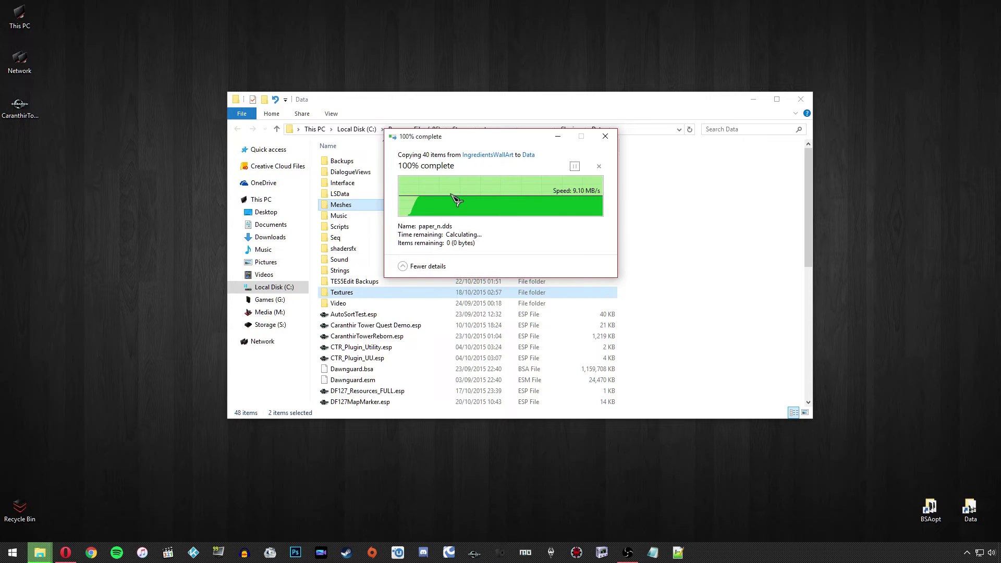
left_click(636, 234)
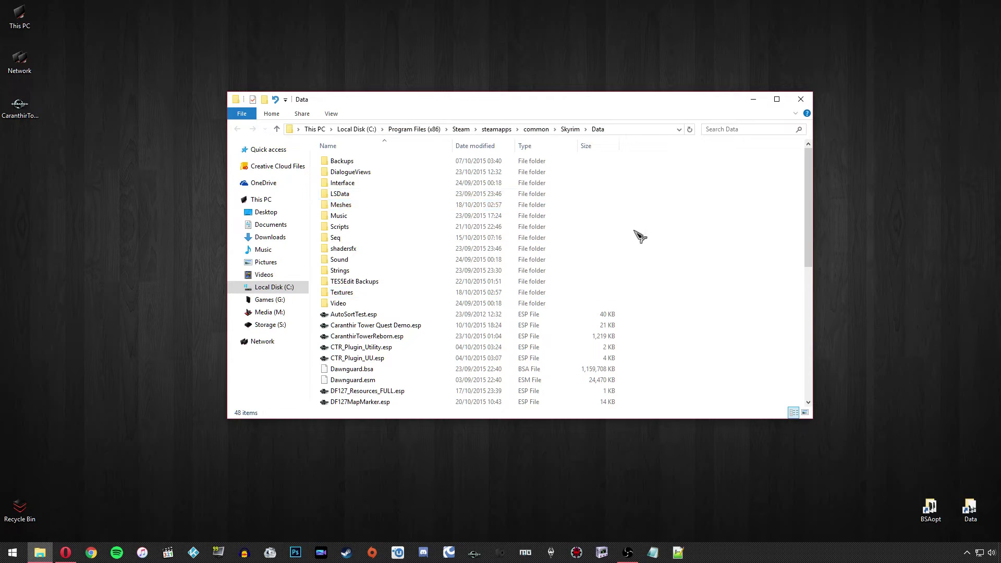
Inspect the 16 wall NIF files in Meshes\AARS\IngredientsWallArt.
double_click(380, 206)
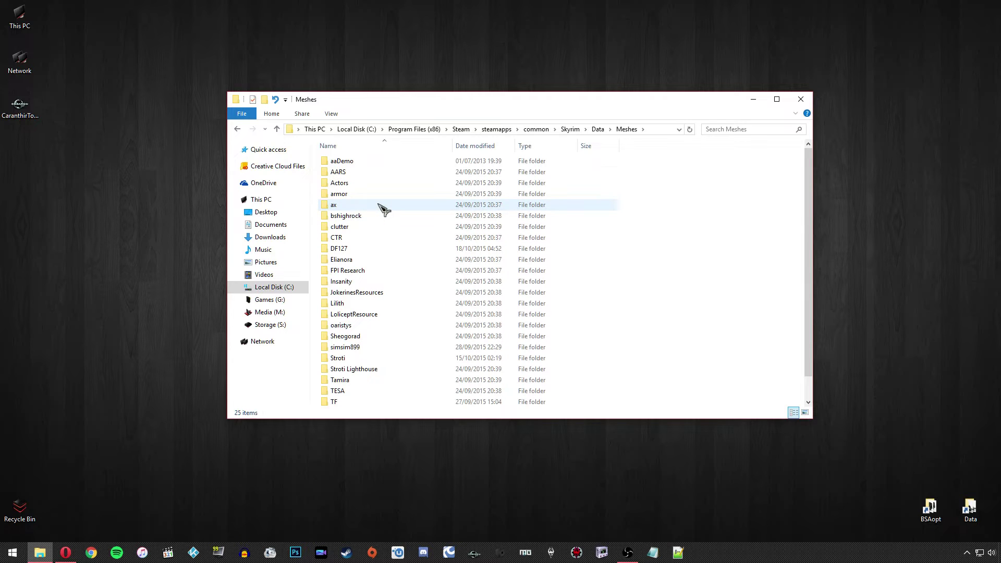
double_click(368, 171)
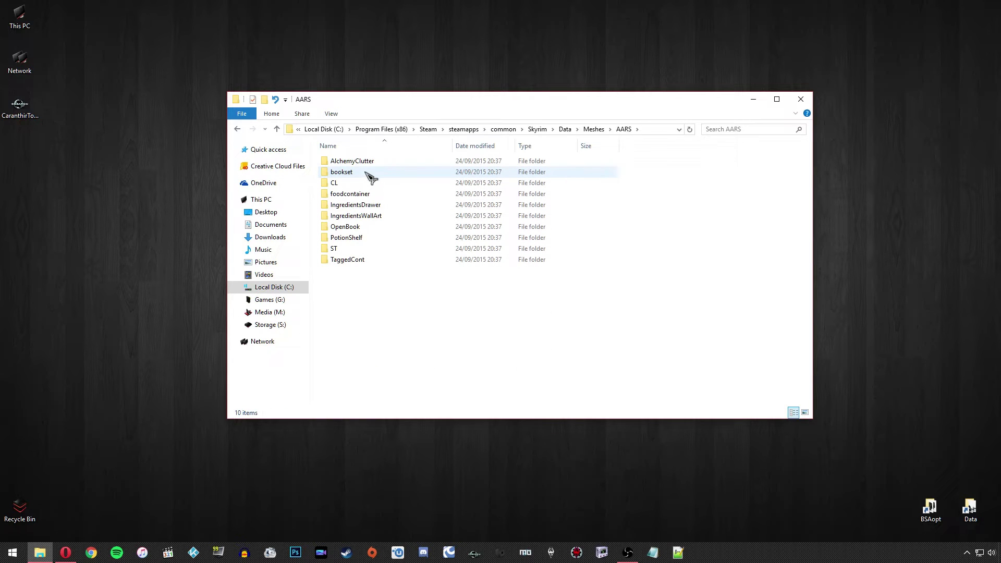
double_click(365, 220)
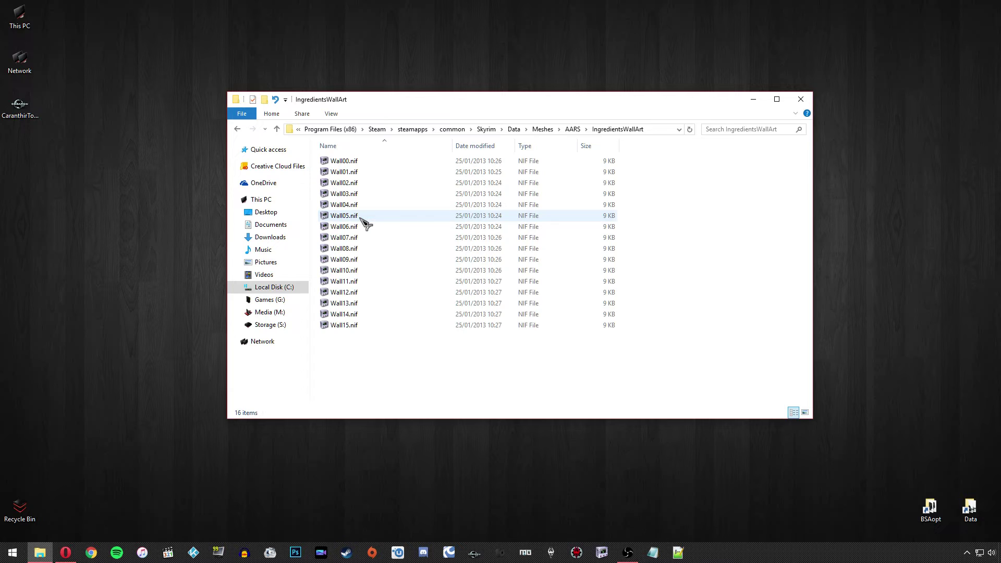
left_click_drag(368, 331, 384, 160)
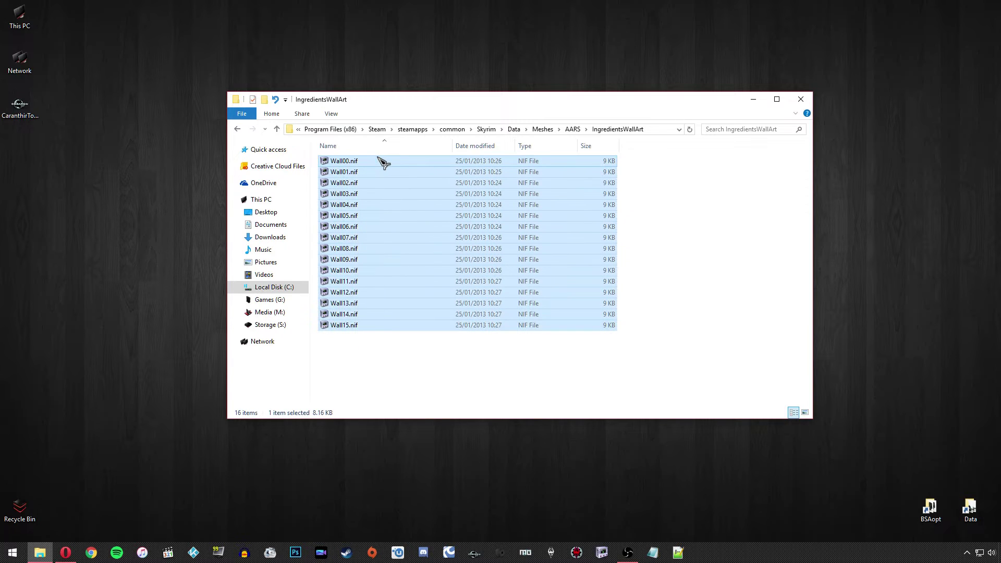
Go to Textures\AARS\WallArt and look over the artpaper textures.
left_click(514, 130)
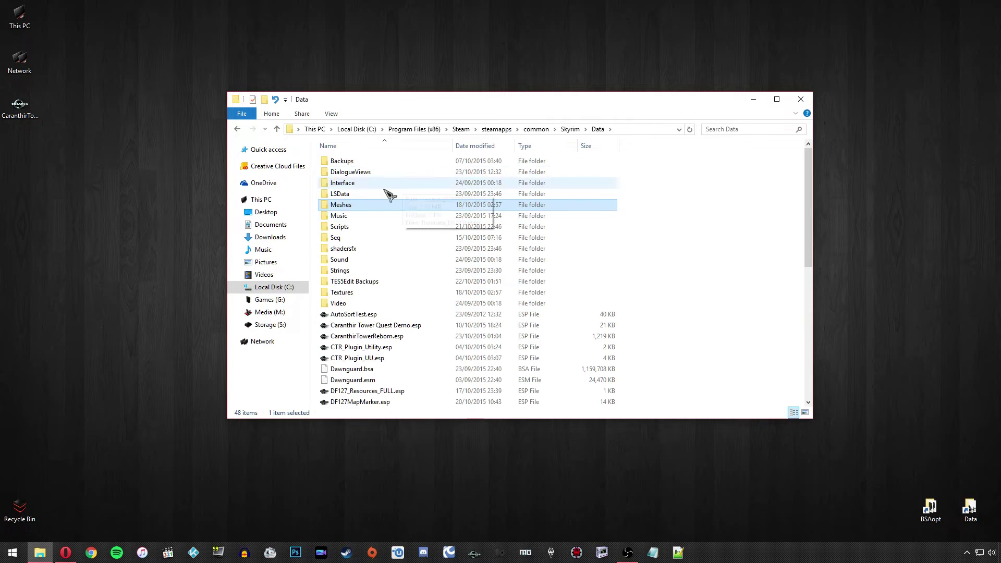
double_click(343, 290)
double_click(351, 172)
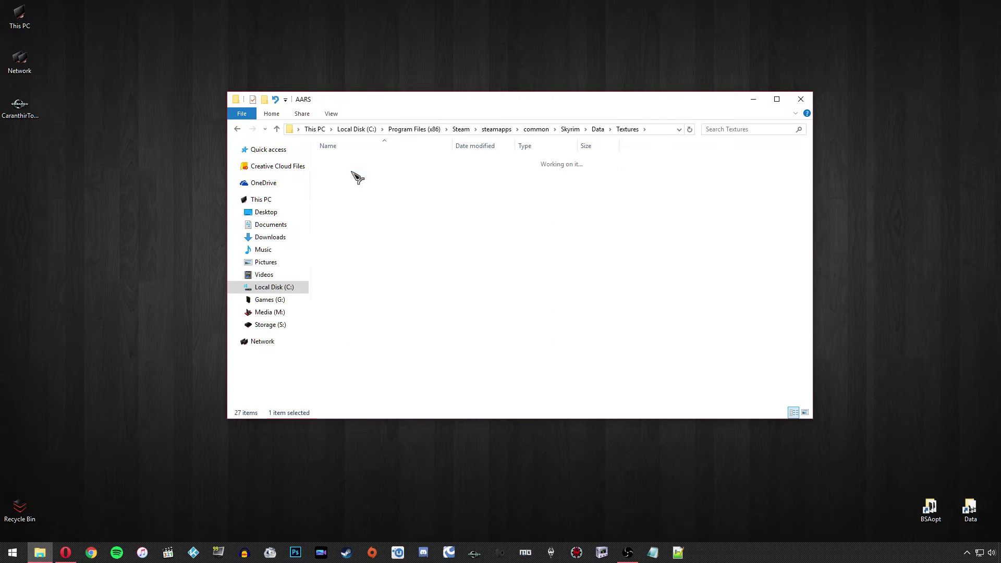
double_click(353, 184)
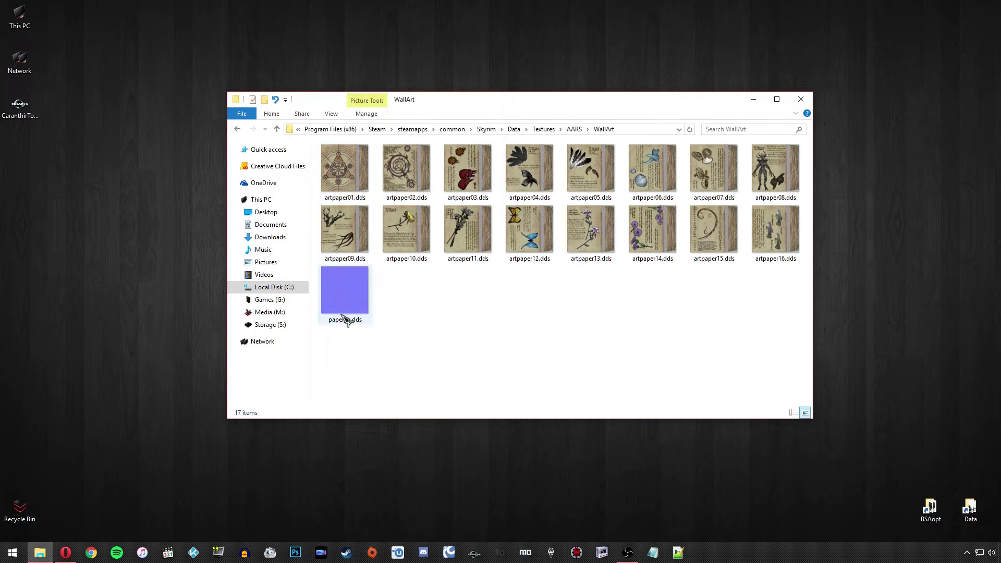
left_click_drag(342, 359, 556, 286)
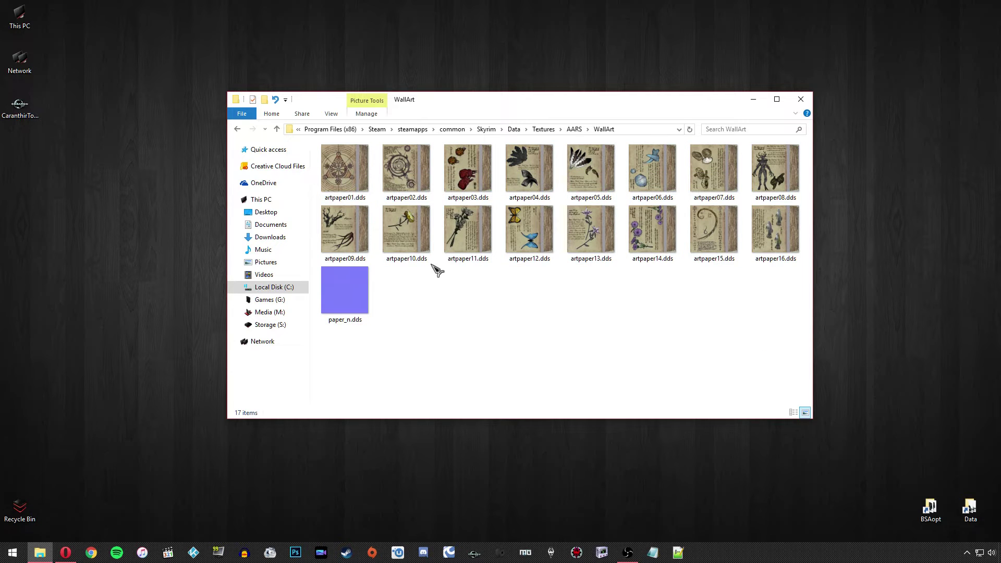
left_click(347, 170)
left_click(490, 173)
left_click(476, 306)
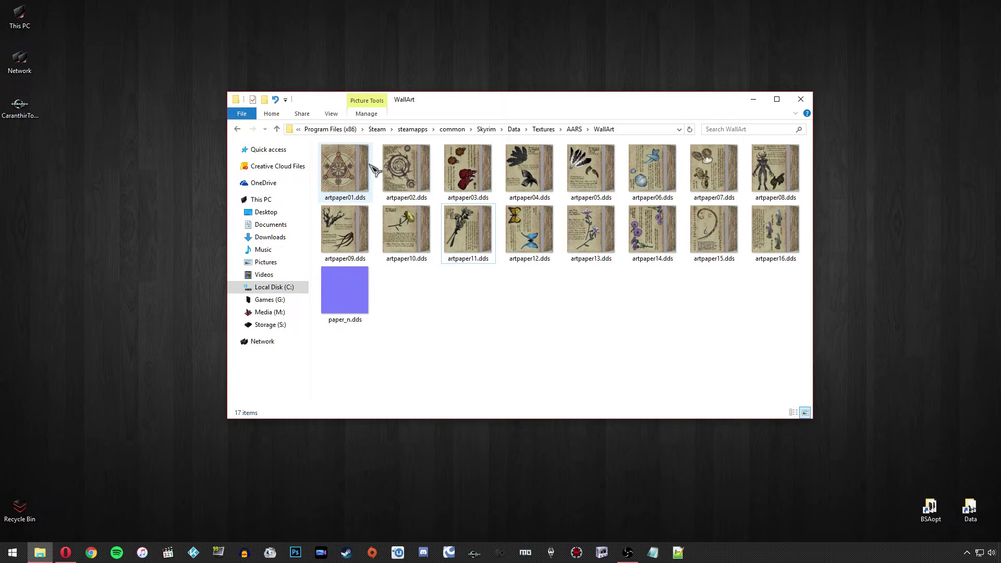
Check artpaper01 through artpaper05.dds, then close the Explorer window.
left_click(351, 172)
left_click(420, 170)
left_click(474, 183)
left_click(530, 189)
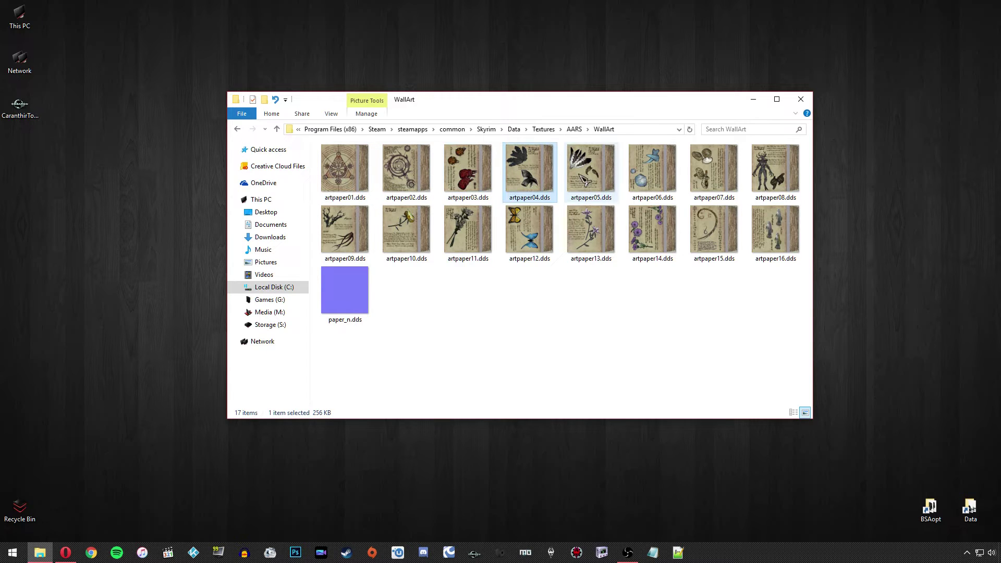
left_click(582, 197)
left_click(573, 304)
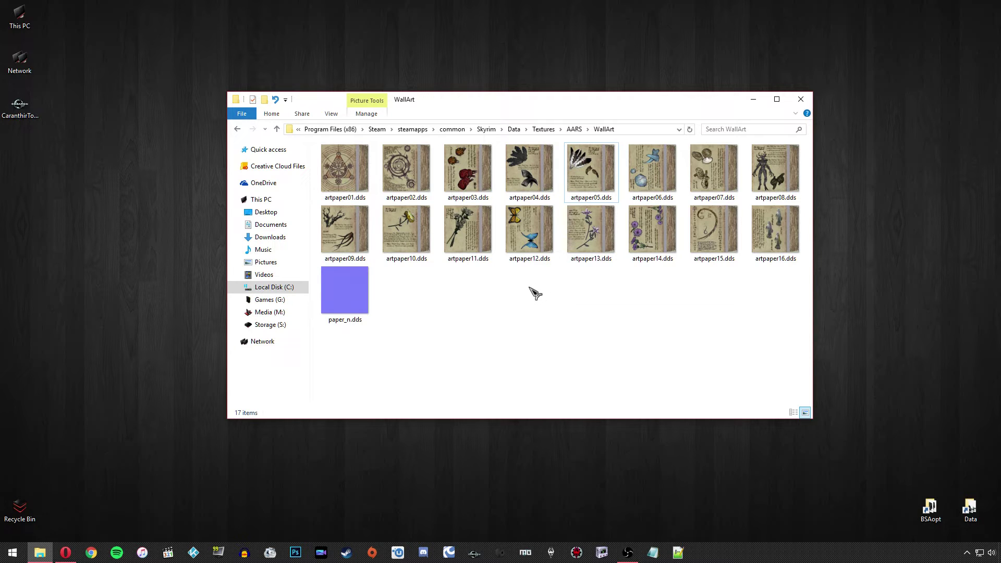
left_click(801, 99)
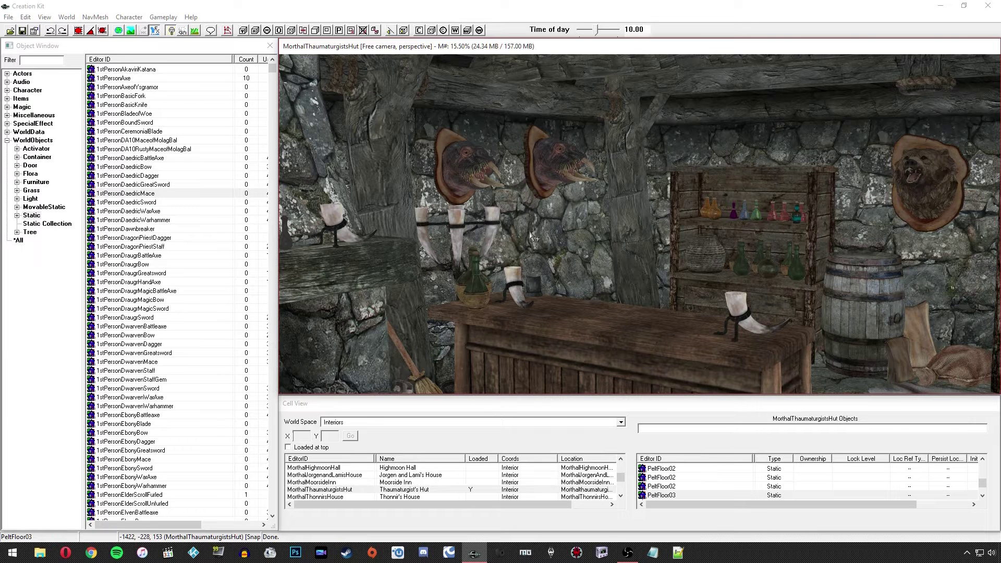
Delete the two WallMountedHorker heads from the hut wall.
left_click(542, 181)
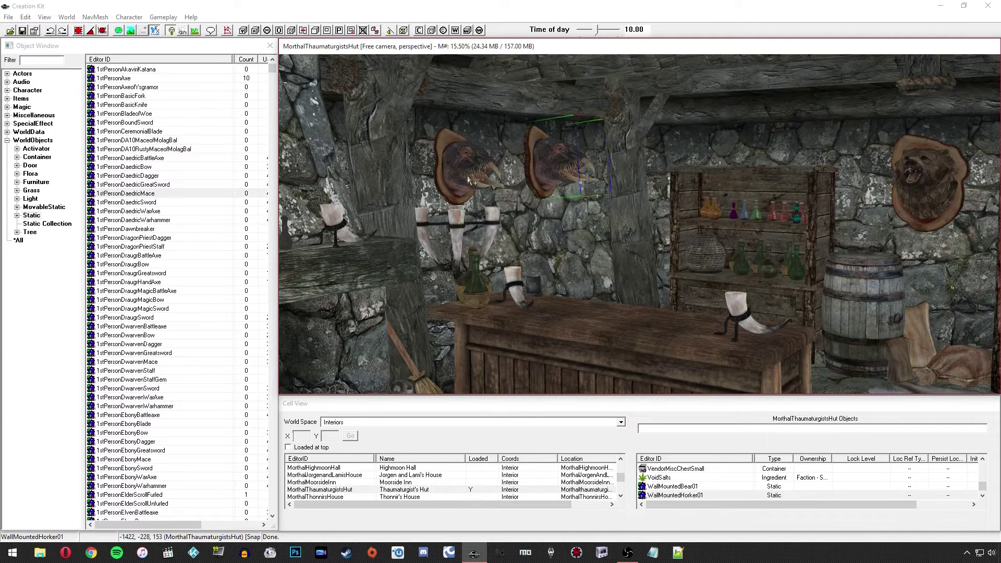
left_click(468, 177, "ctrl")
key("Delete")
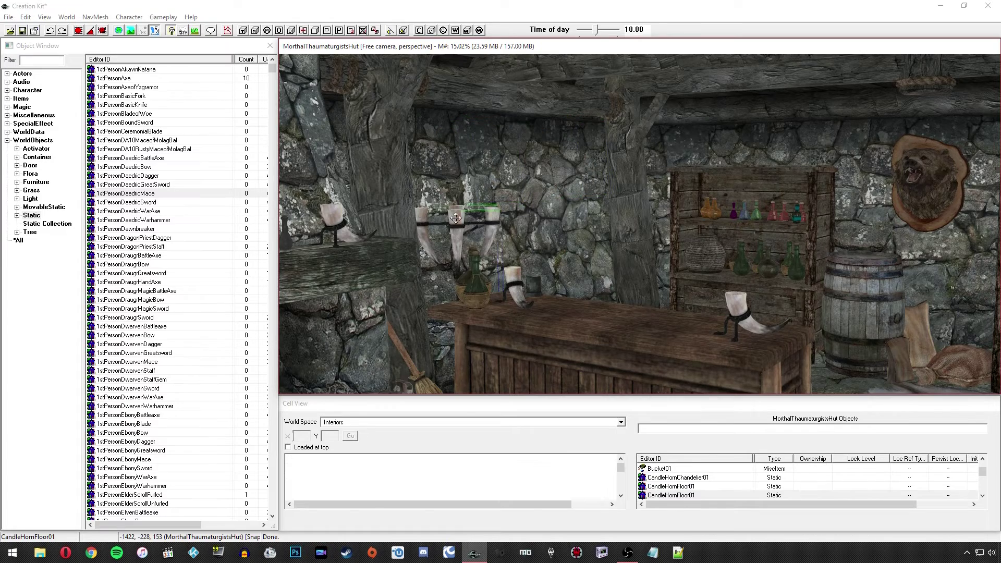
scroll(458, 225, "up", 5)
scroll(472, 232, "down", 2)
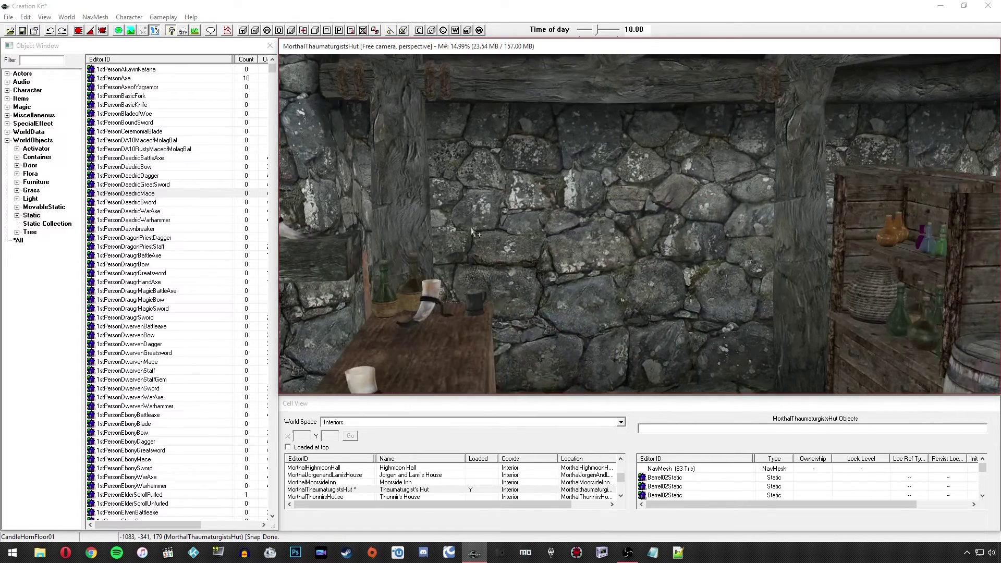
Filter objects for 'div' and place a FarmBDivider01 over the stone wall.
left_click(54, 59)
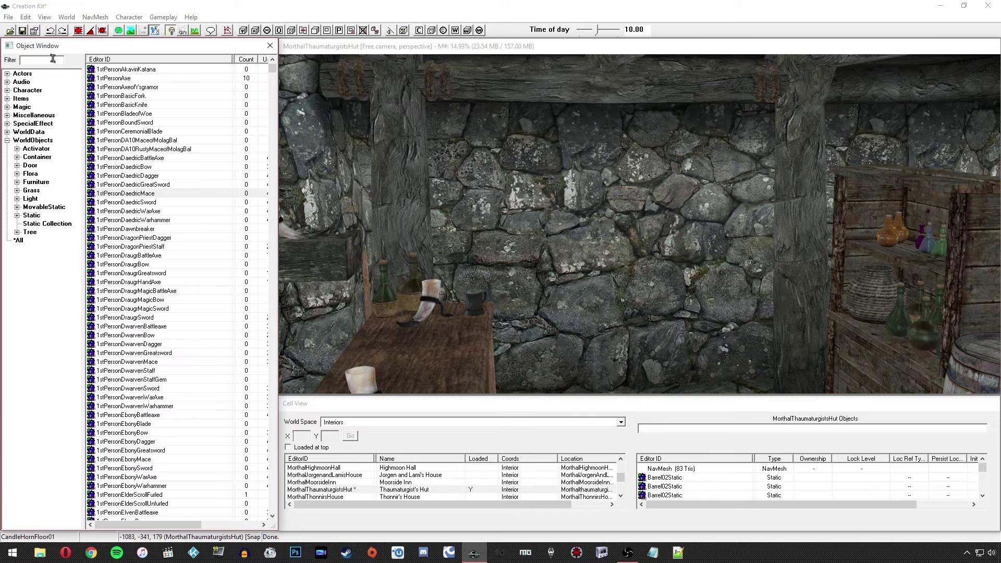
type("divider")
left_click(107, 70)
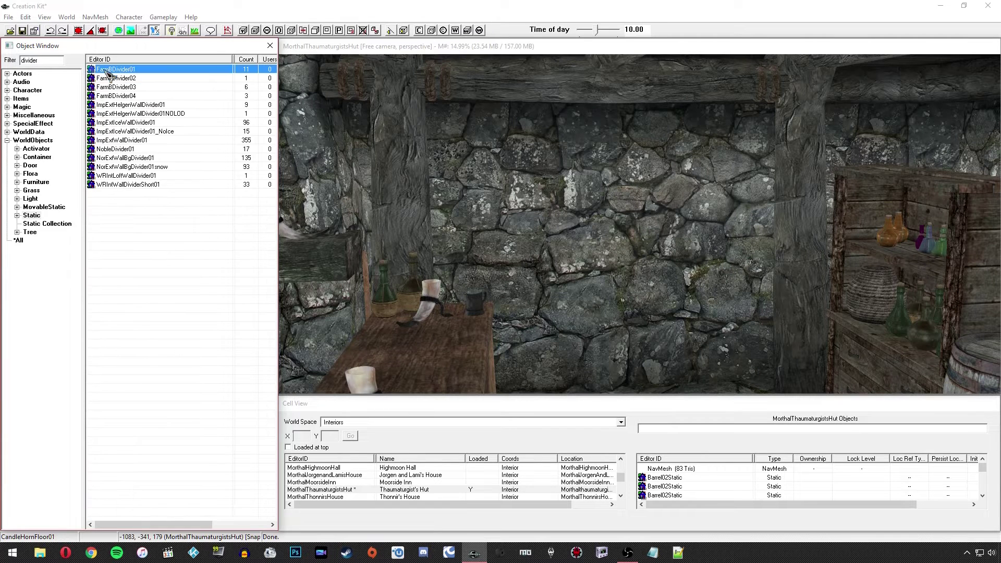
left_click_drag(664, 332, 616, 290)
left_click_drag(618, 346, 620, 404)
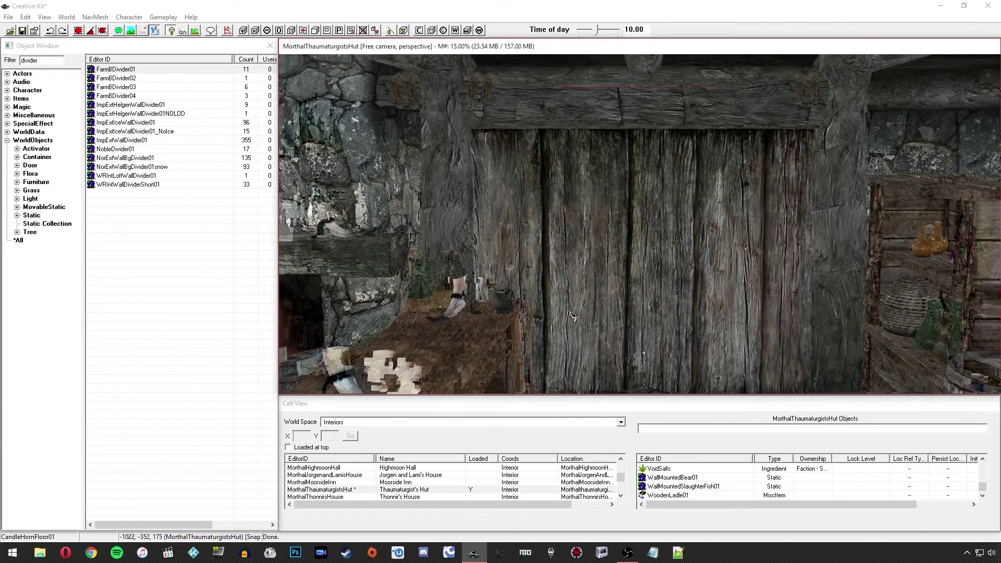
left_click(208, 258)
left_click(208, 258)
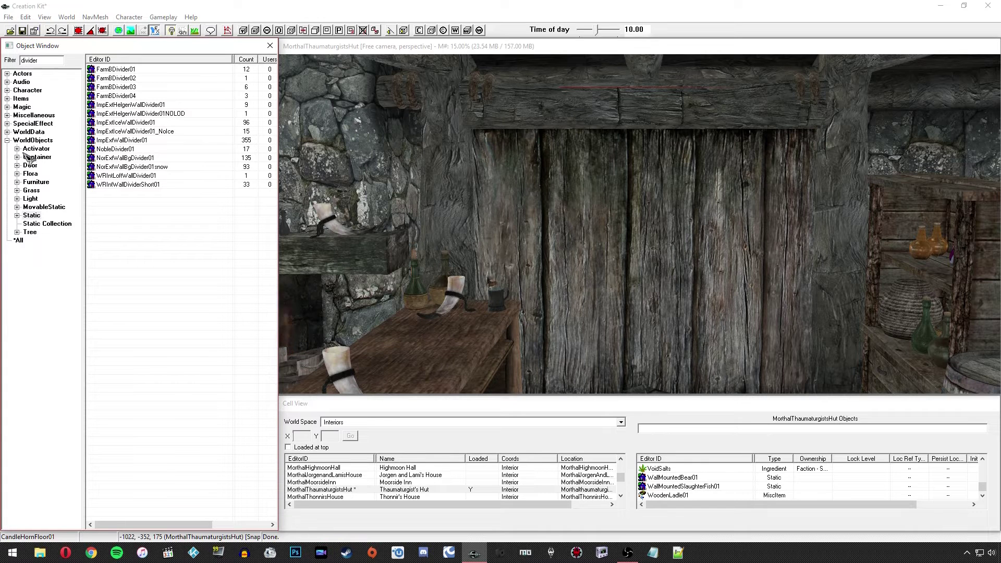
left_click(31, 216)
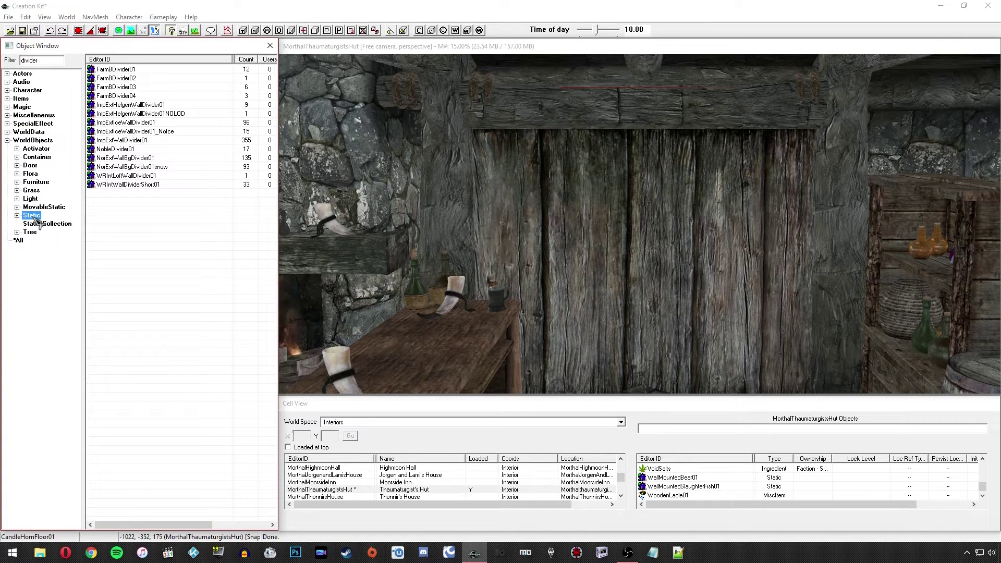
Create a new static DF127_WallArt_00 and begin choosing its model file.
right_click(135, 215)
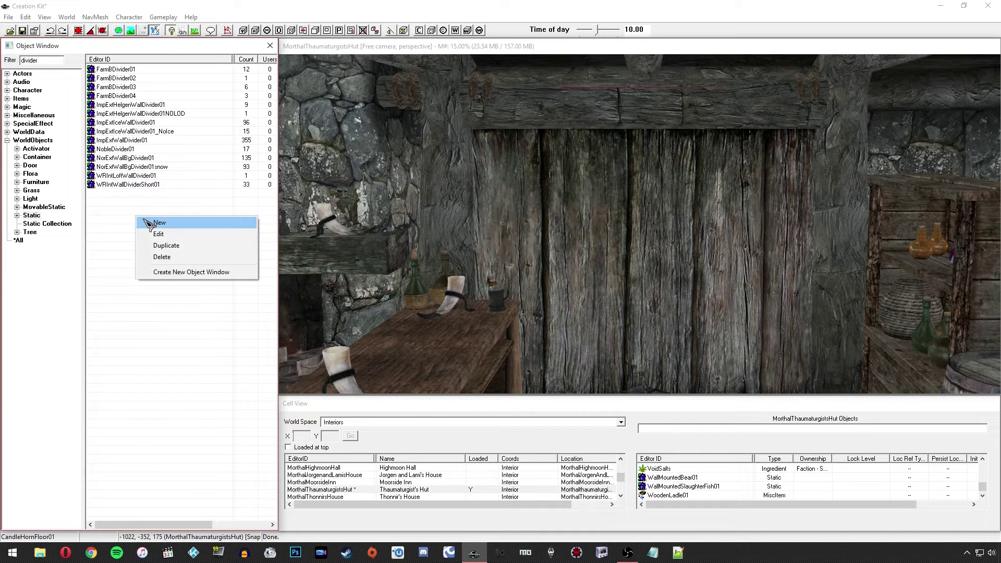
left_click(151, 222)
left_click_drag(460, 174, 299, 184)
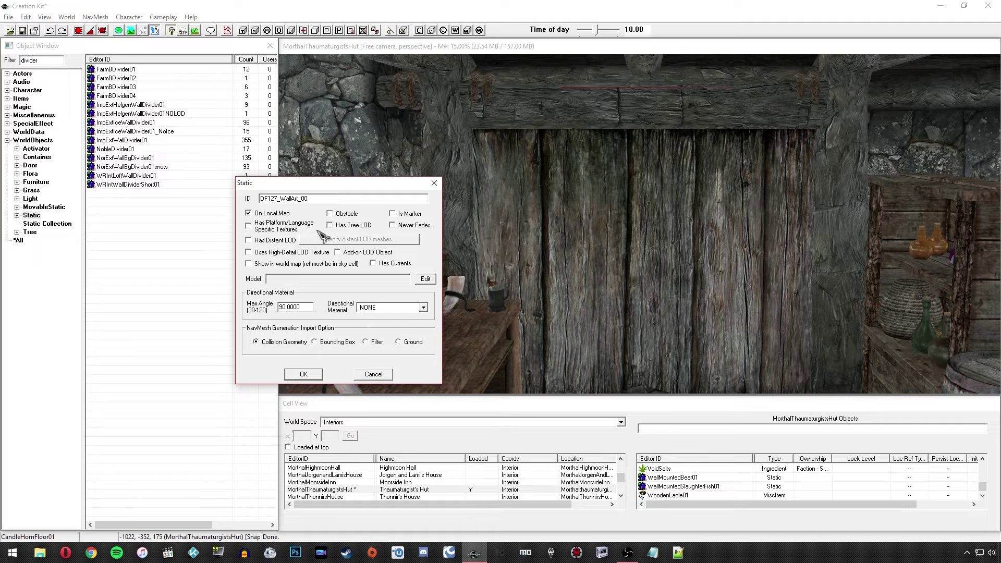
left_click(427, 280)
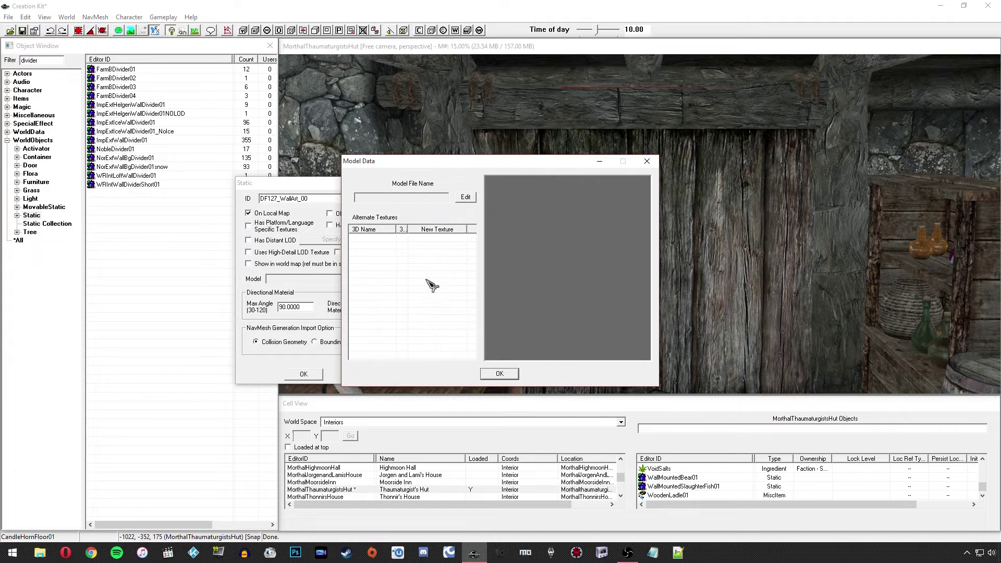
left_click(463, 198)
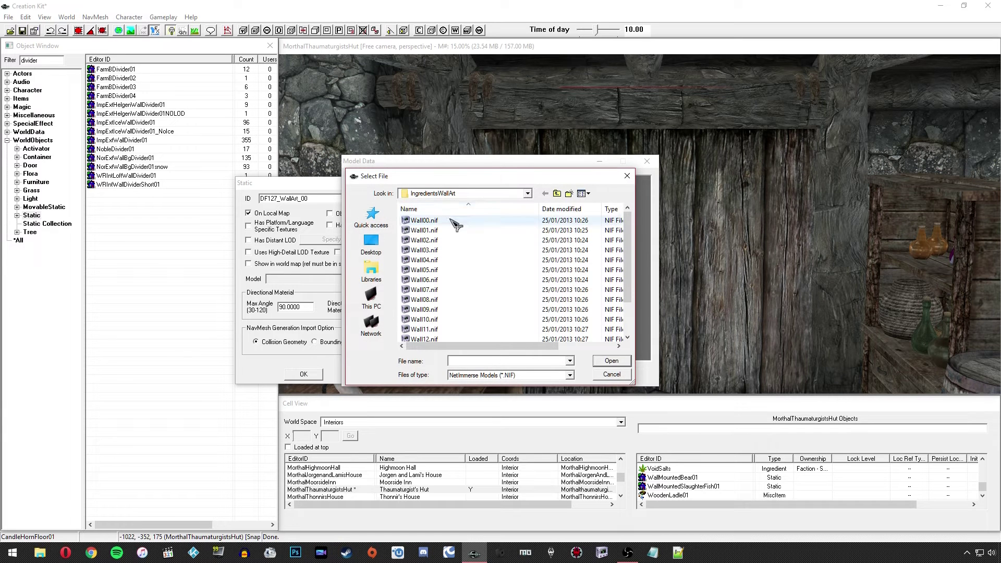
Browse Meshes > AARS > IngredientsWallArt and choose Wall00.nif.
left_click(458, 261)
left_click(458, 300)
left_click(458, 251)
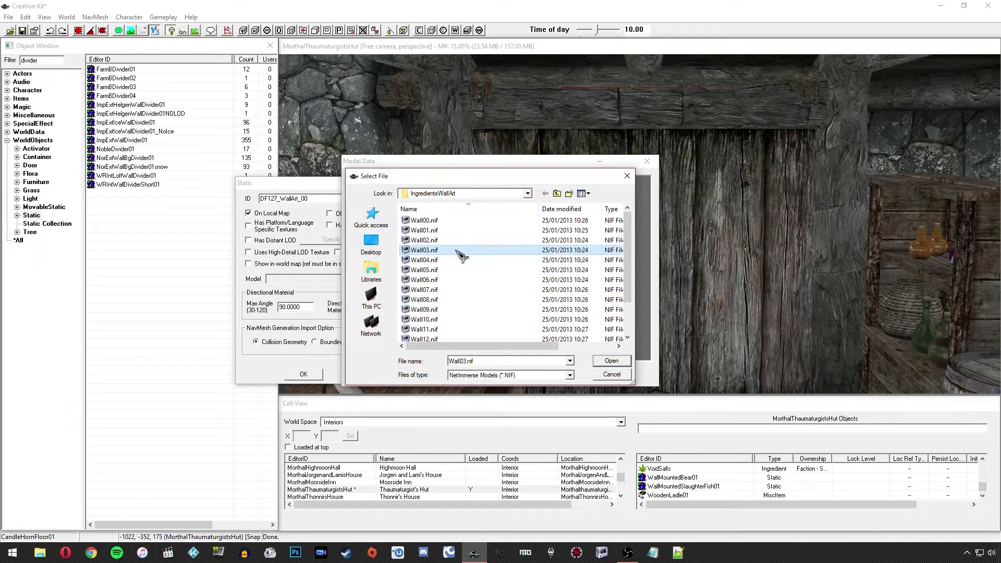
left_click(461, 197)
left_click(459, 197)
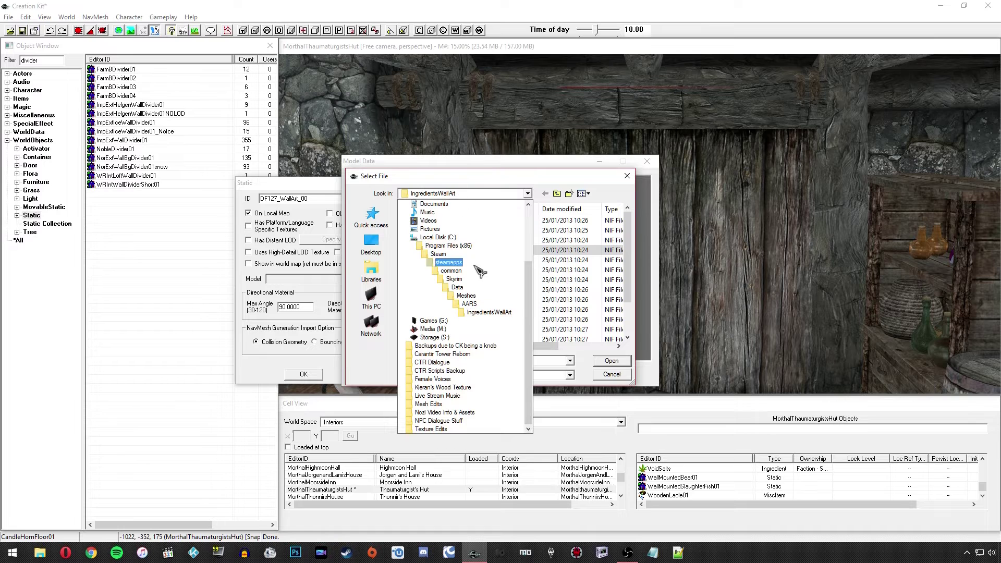
left_click(466, 295)
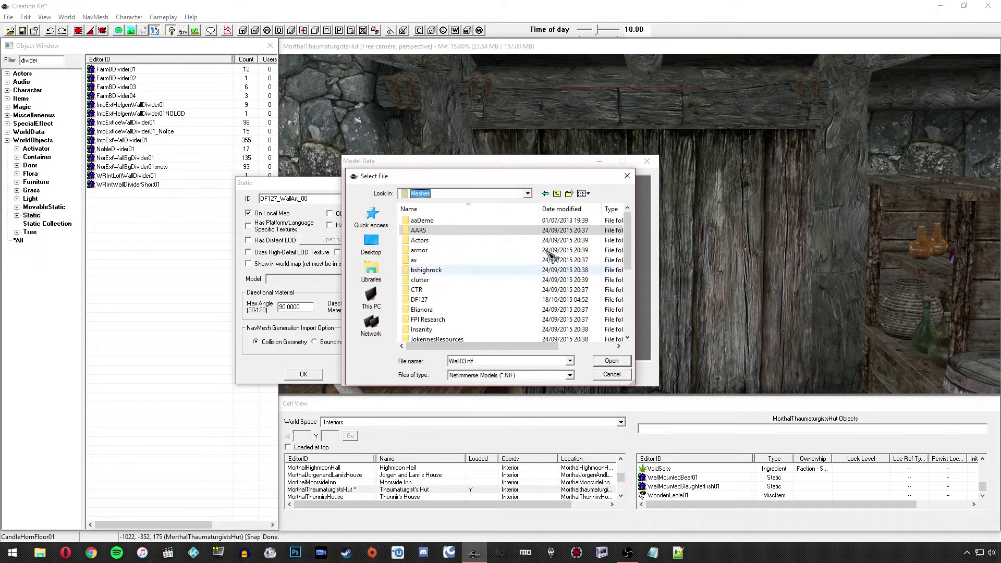
left_click(482, 270)
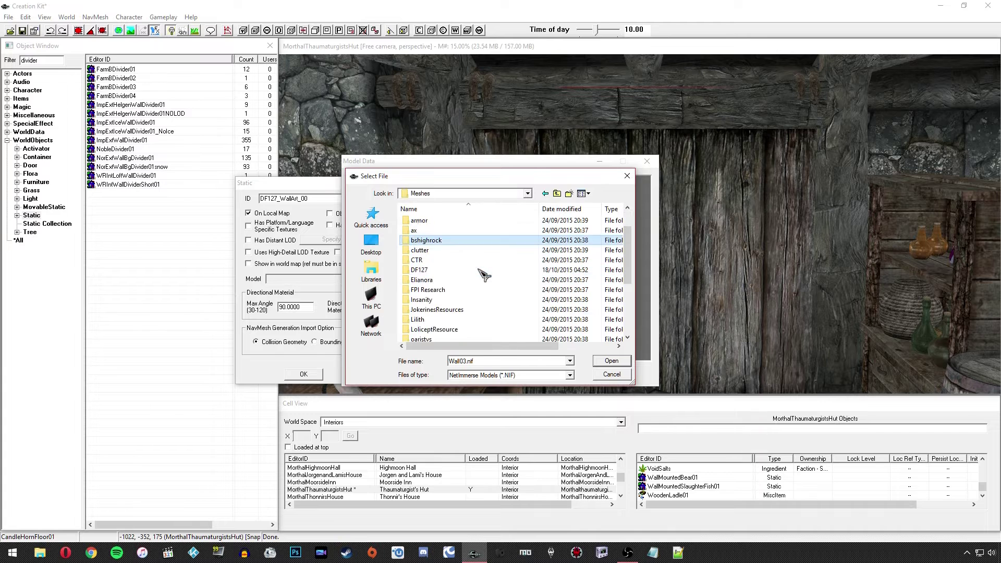
left_click(447, 194)
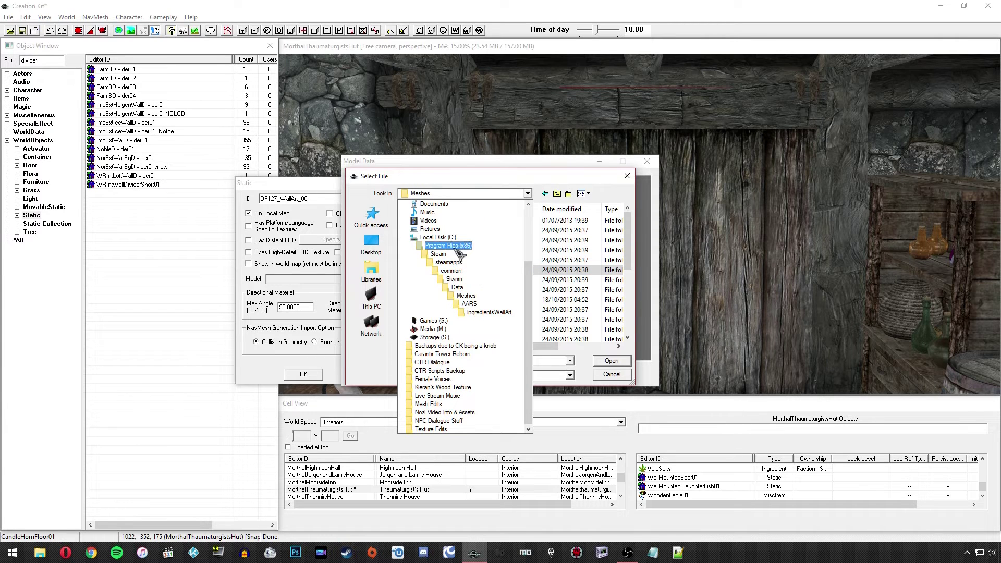
left_click(465, 296)
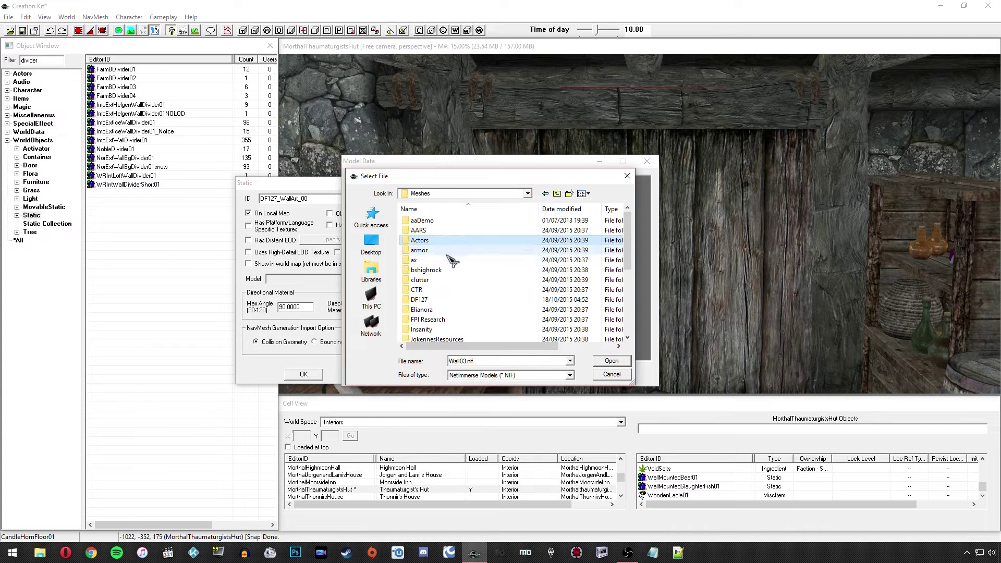
left_click(443, 239)
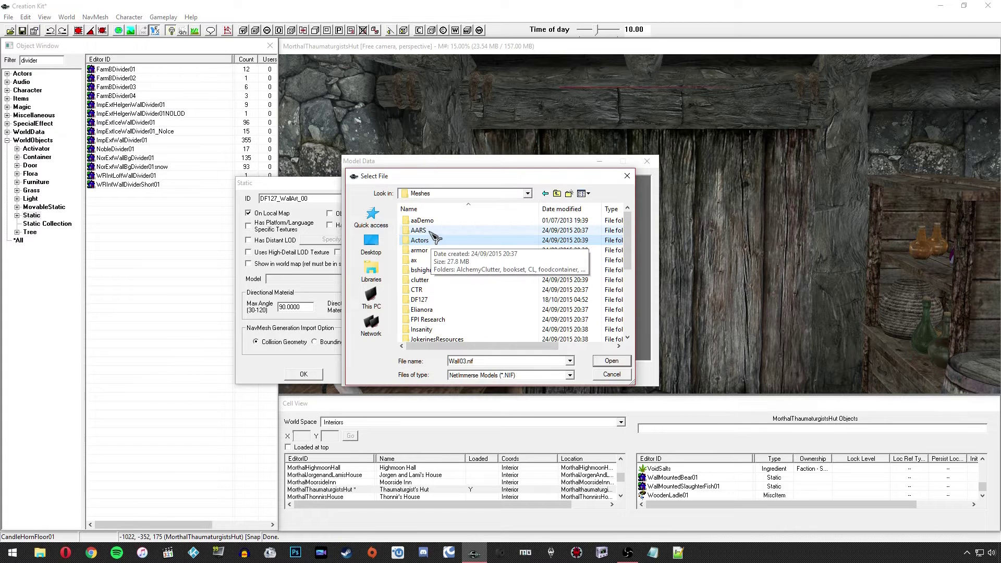
double_click(432, 231)
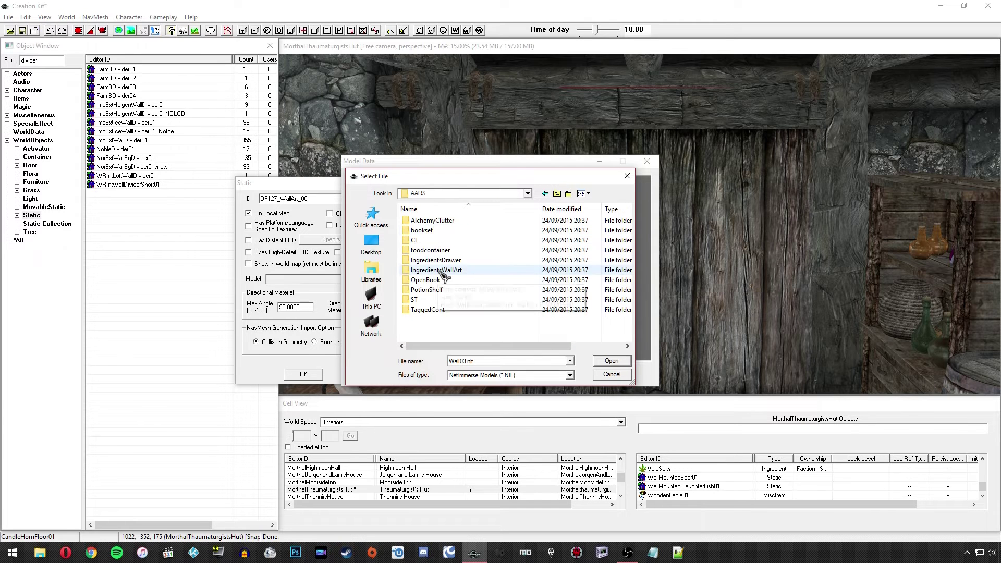
double_click(440, 271)
left_click(438, 221)
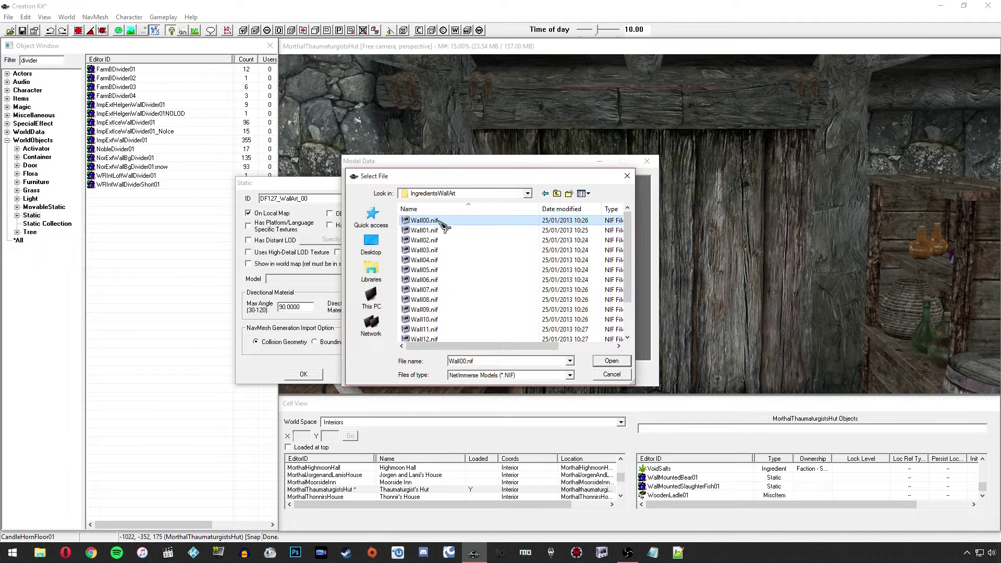
Load Wall00.nif into DF127_WallArt_00, inspect the framed artwork preview, and confirm.
left_click(611, 360)
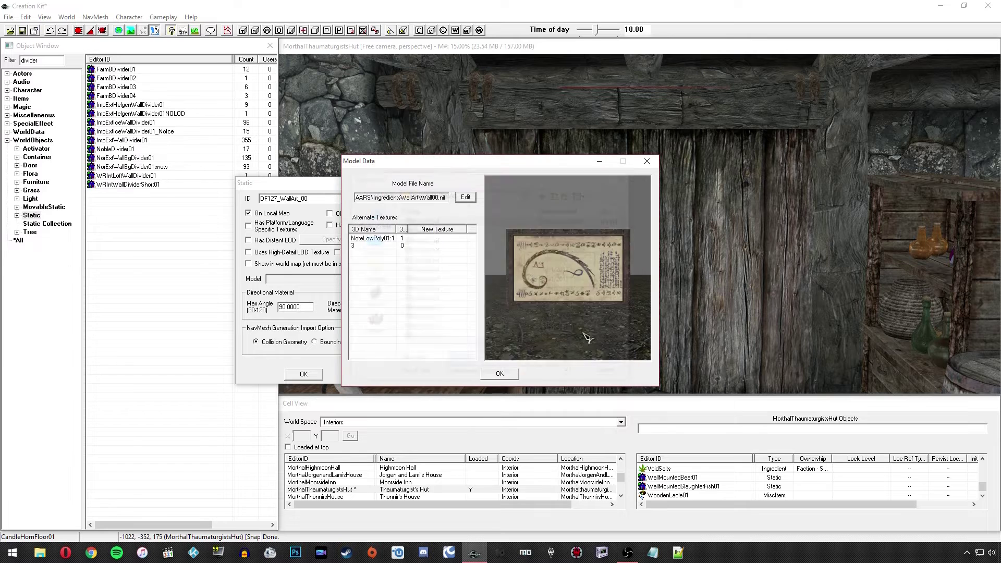
mouse_move(533, 268)
left_mouse_down()
mouse_move(617, 274)
mouse_move(542, 275)
left_mouse_up()
left_click(171, 30)
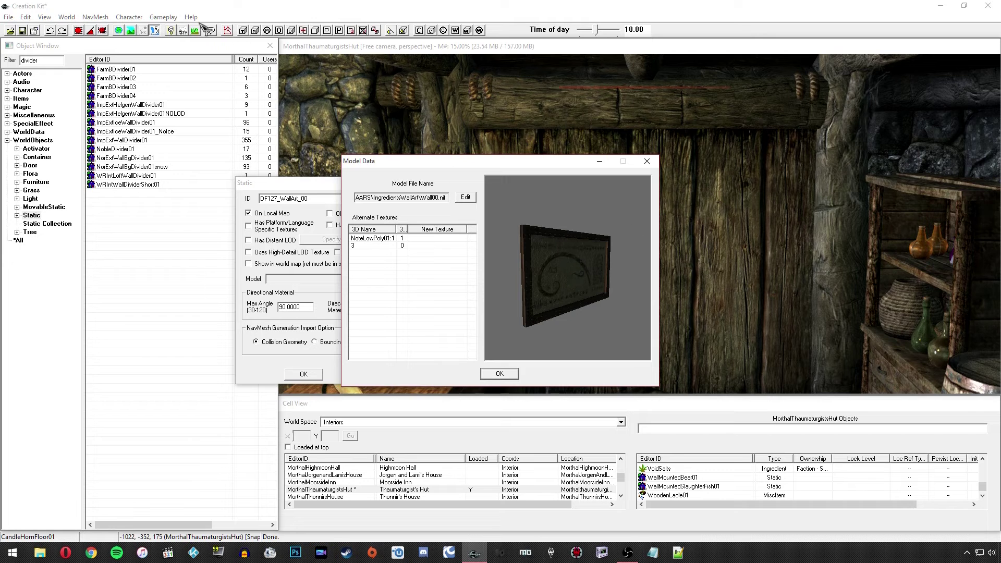
left_click(171, 30)
left_click_drag(562, 281, 545, 286)
left_click(499, 373)
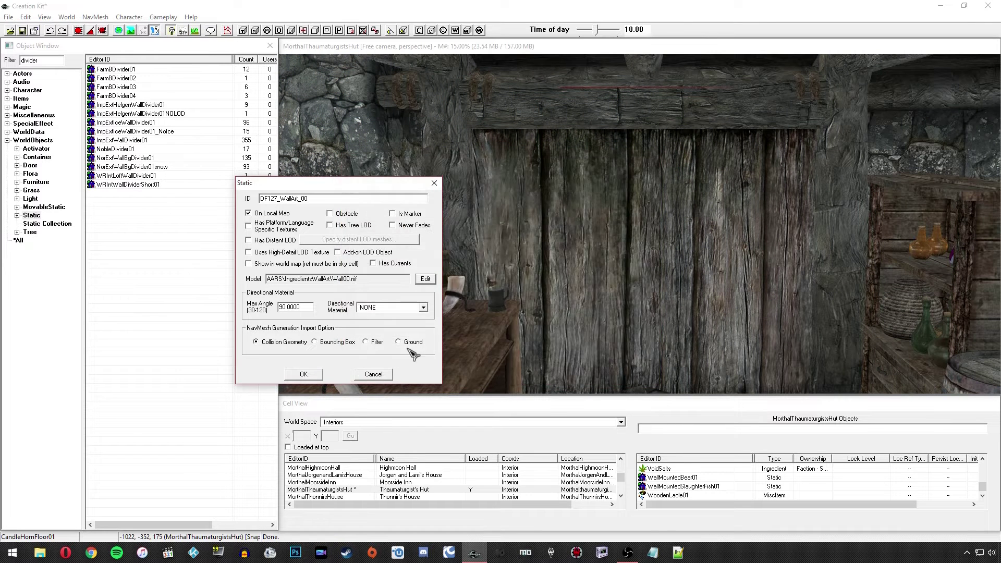
left_click(308, 374)
Filter the Object Window for 'wallart' and drop DF127_WallArt_00 into the hut.
left_click(6, 63)
type("wallart")
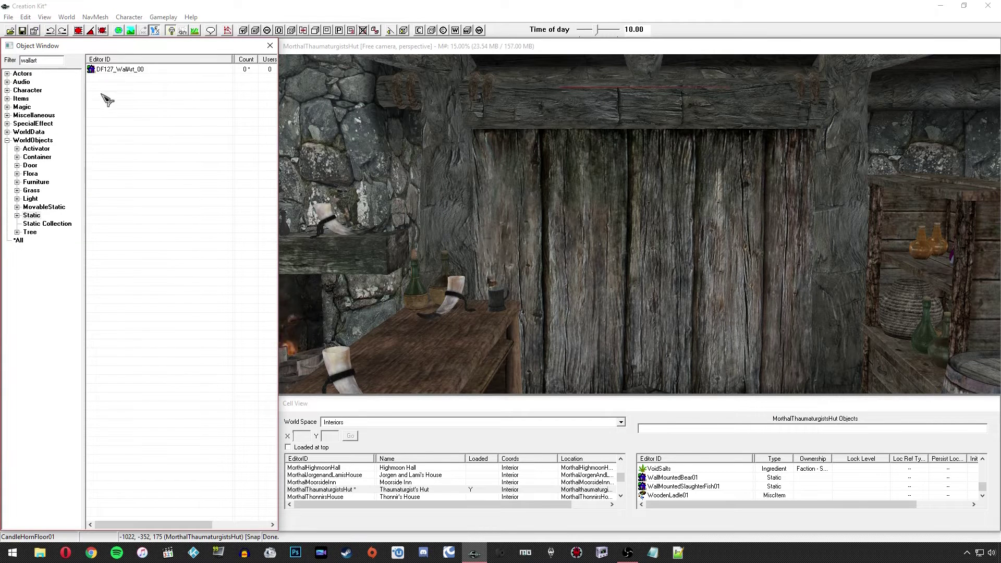
mouse_move(113, 69)
left_mouse_down()
mouse_move(542, 258)
mouse_move(579, 233)
mouse_move(626, 228)
left_mouse_up()
scroll(568, 261, "up", 3)
middle_click_drag(617, 233, 621, 231)
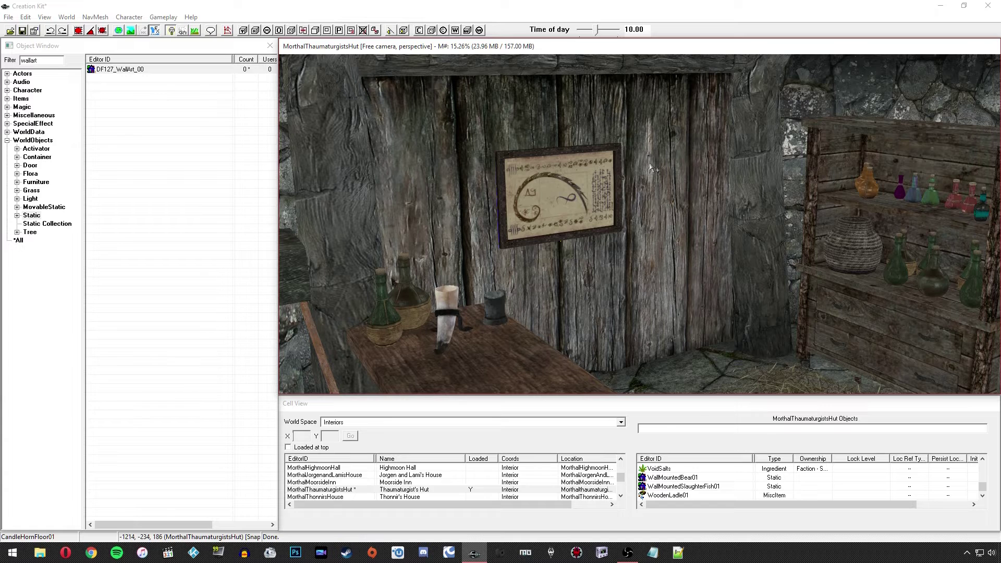
middle_click_drag(589, 203, 601, 205)
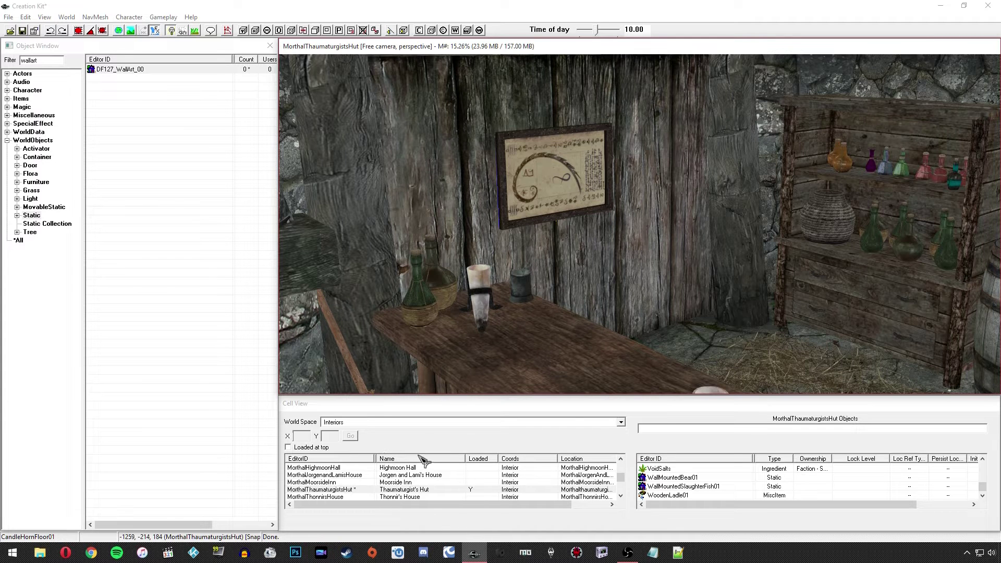
middle_click_drag(519, 243, 525, 245)
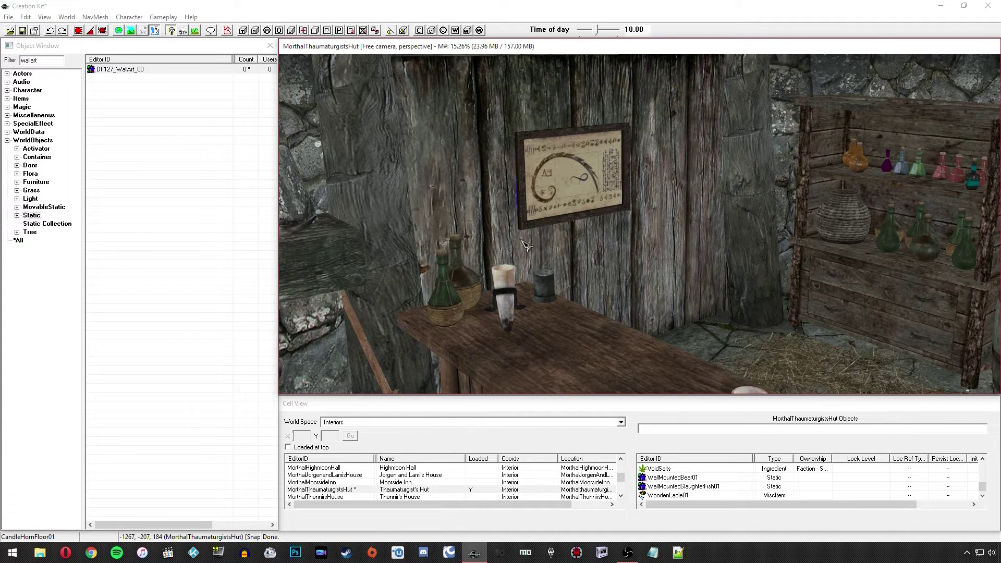
Position the painting on the wall above the table, sliding it left.
left_click(572, 197)
scroll(571, 204, "up", 3)
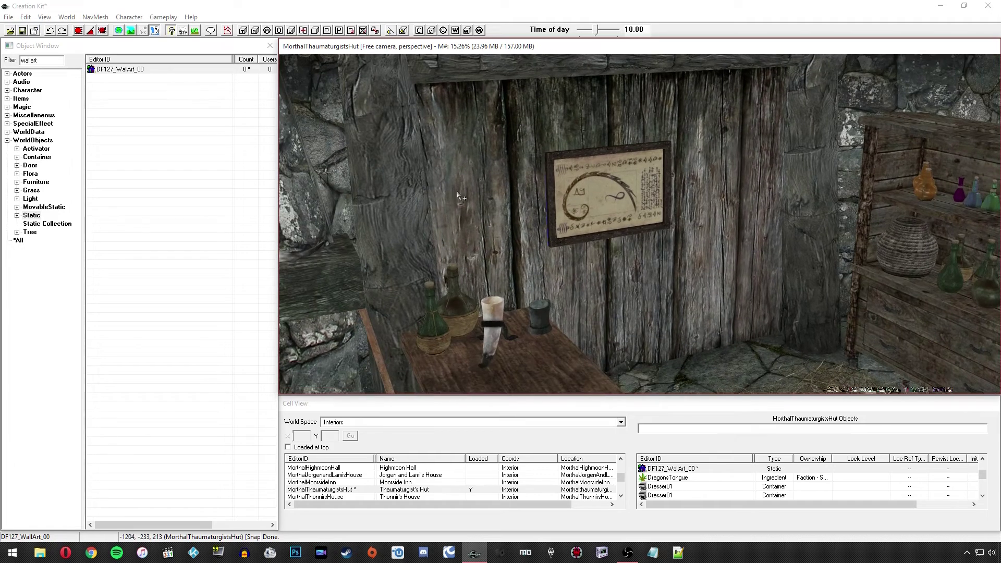
middle_click_drag(707, 278, 708, 267)
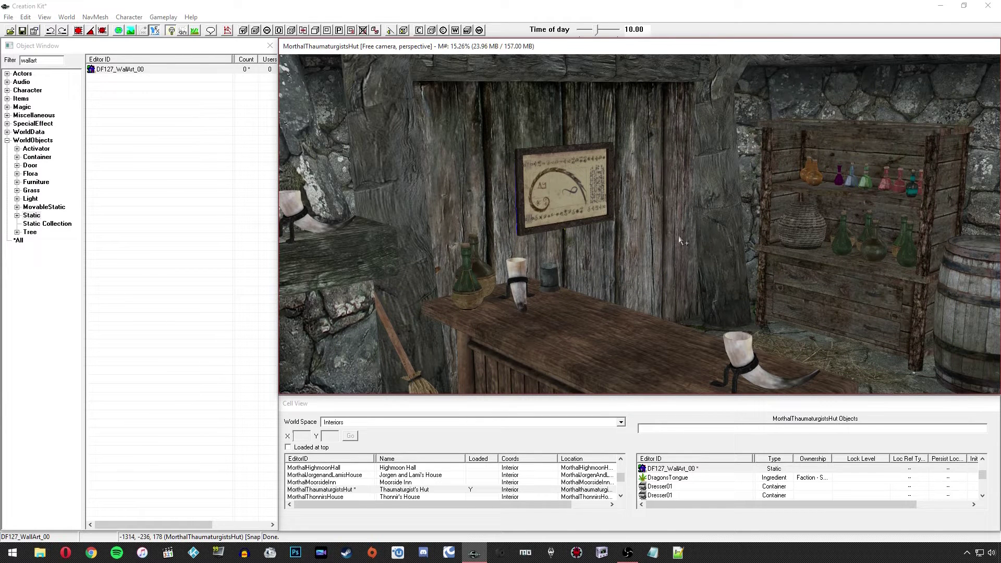
key("z")
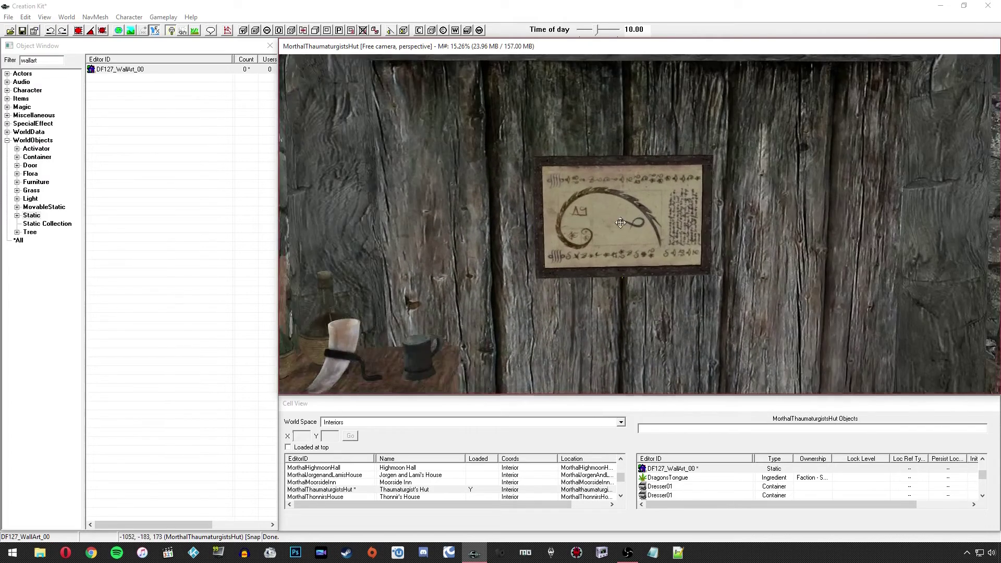
mouse_move(621, 223)
left_mouse_down()
mouse_move(528, 223)
mouse_move(557, 177)
left_mouse_up()
scroll(557, 177, "down", 2)
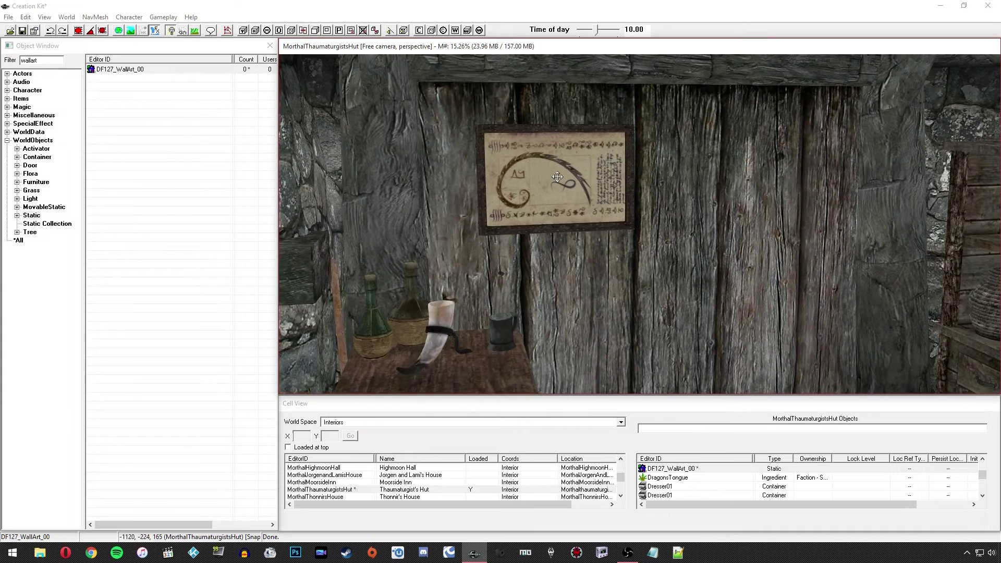
middle_click_drag(558, 178, 563, 179, "shift")
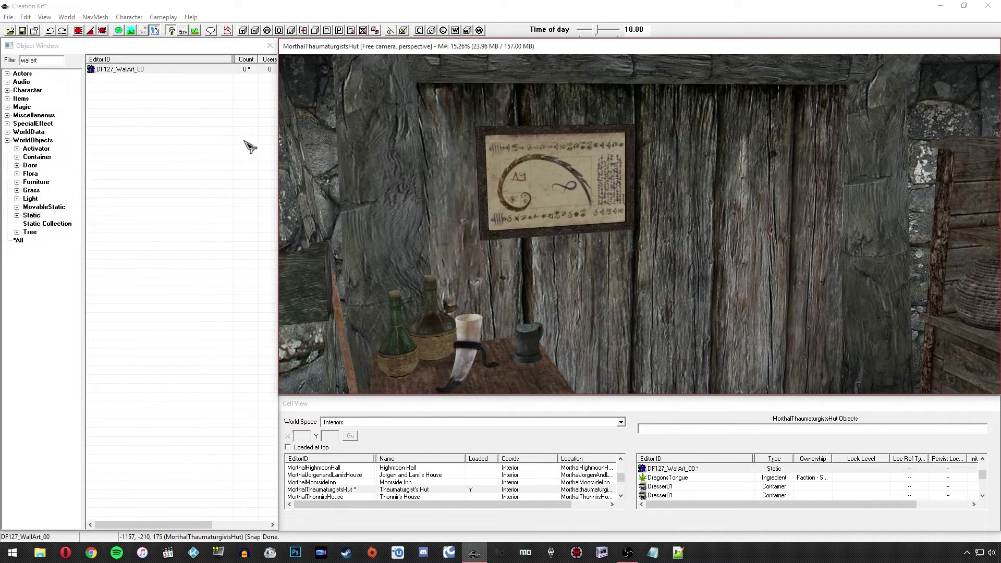
Start another new static, cancel the form, and minimise Creation Kit.
left_click(175, 140)
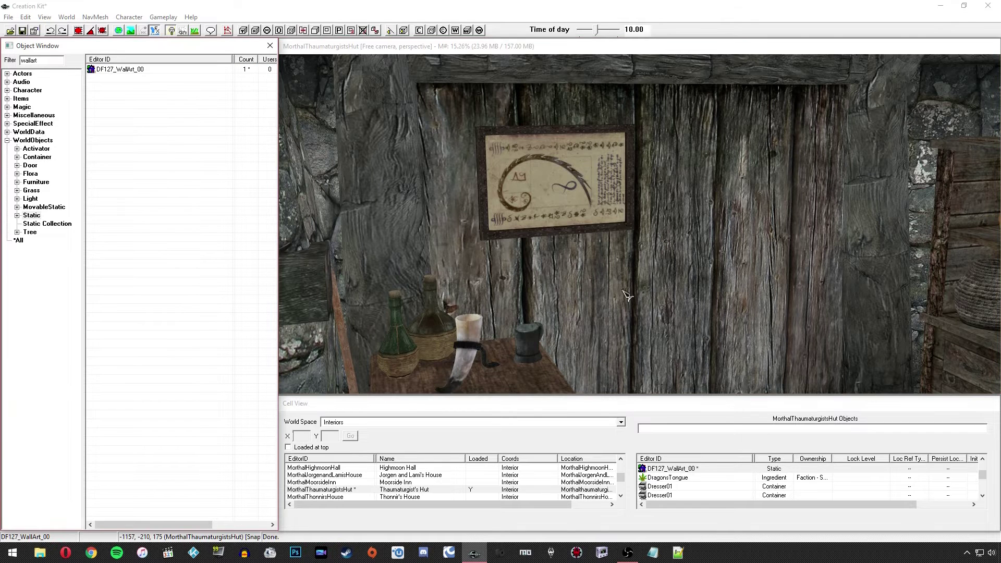
right_click(204, 167)
left_click(215, 172)
left_click(587, 269)
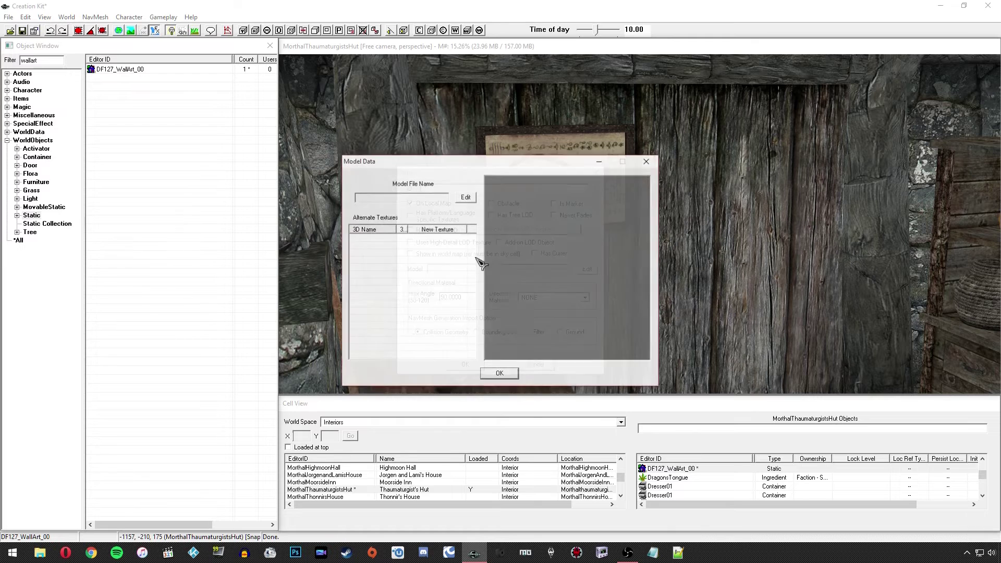
left_click(500, 373)
left_click(537, 364)
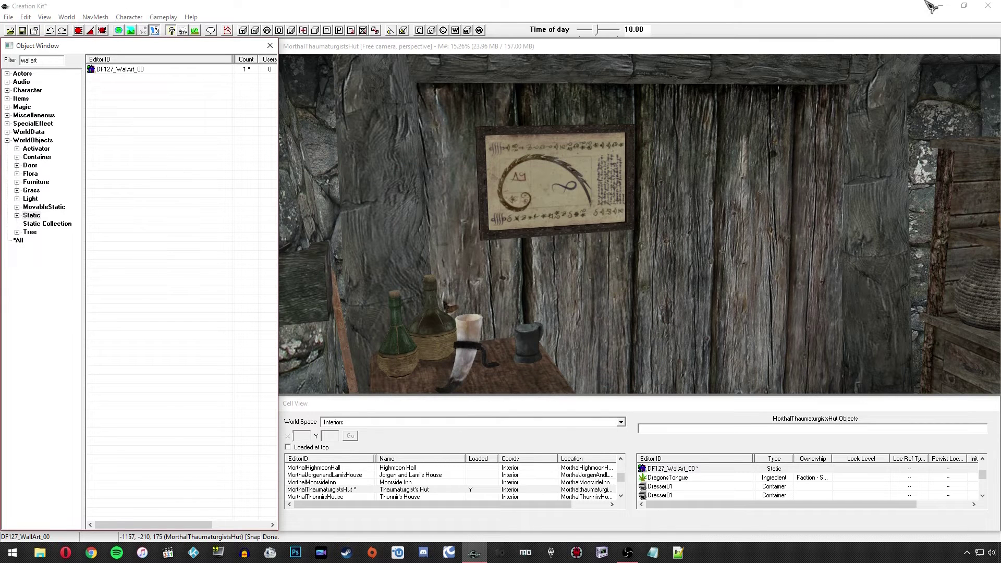
left_click(940, 7)
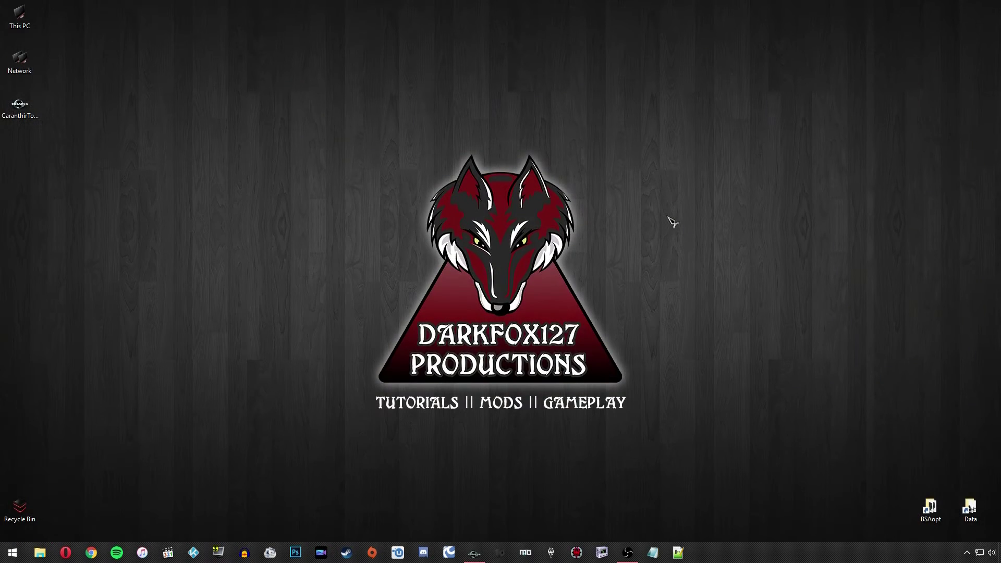
Select Wall00–Wall15.nif in Data\Meshes\AARS\IngredientsWallArt alongside Creation Kit.
double_click(968, 508)
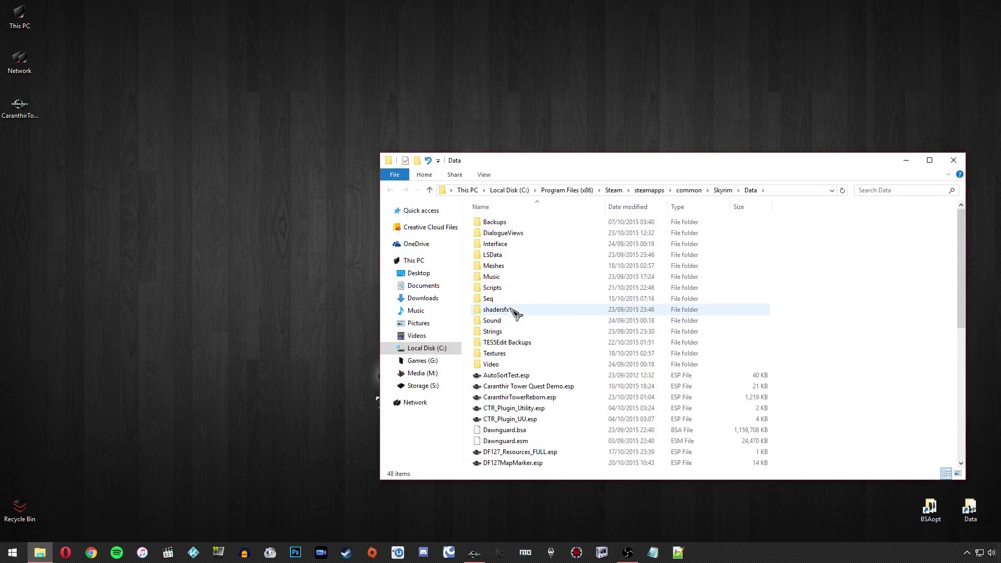
double_click(500, 266)
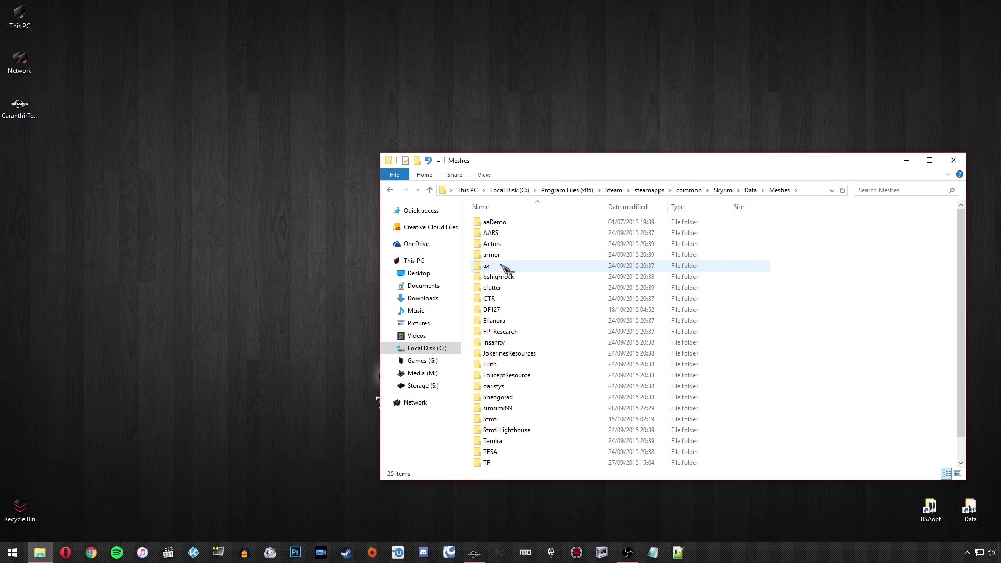
double_click(503, 233)
double_click(509, 278)
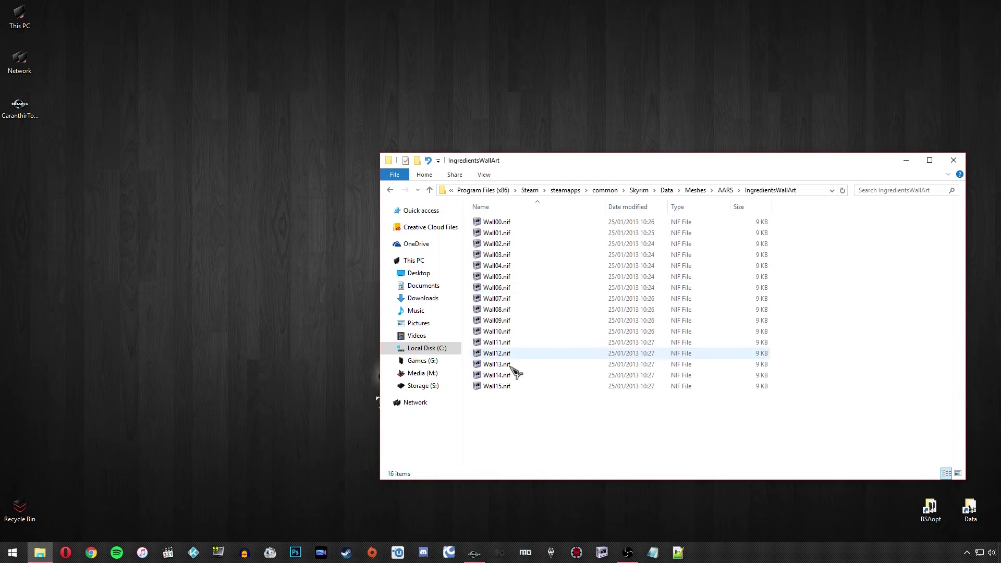
left_click_drag(520, 405, 515, 214)
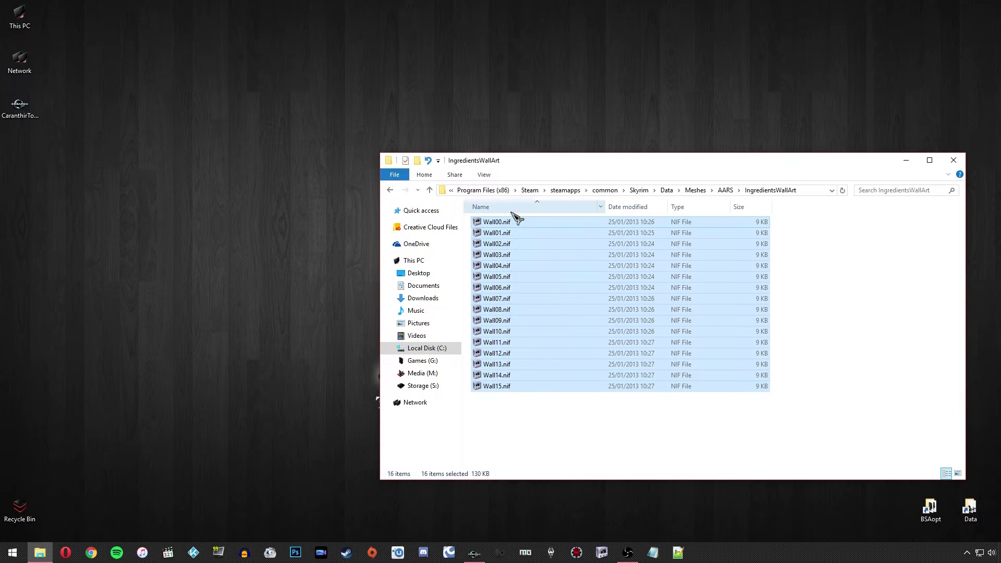
left_click(475, 552)
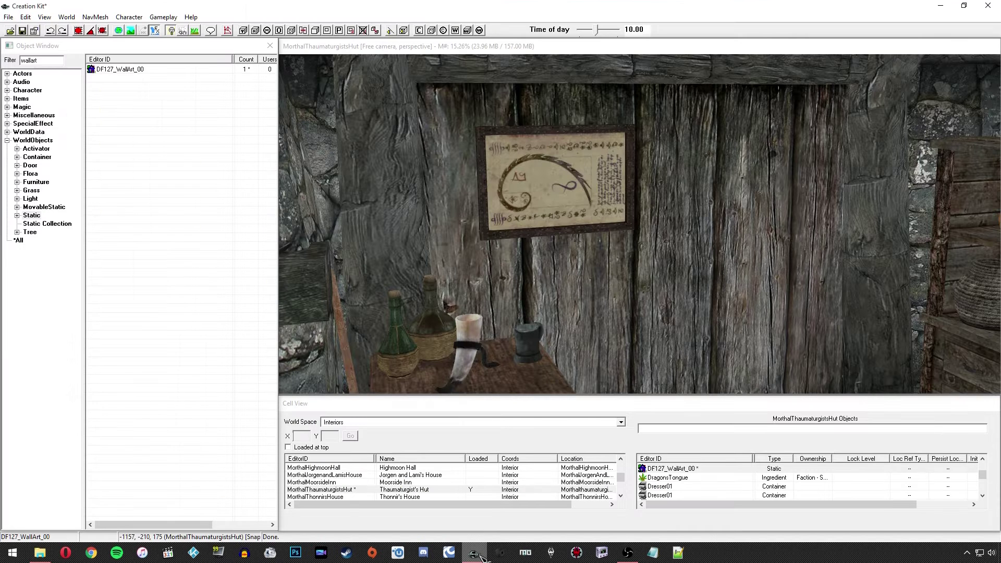
left_click(46, 556)
Drag the sixteen selected wall-art NIF files into the Object Window to create new statics.
left_click_drag(636, 163, 575, 139)
left_click_drag(475, 252, 147, 149)
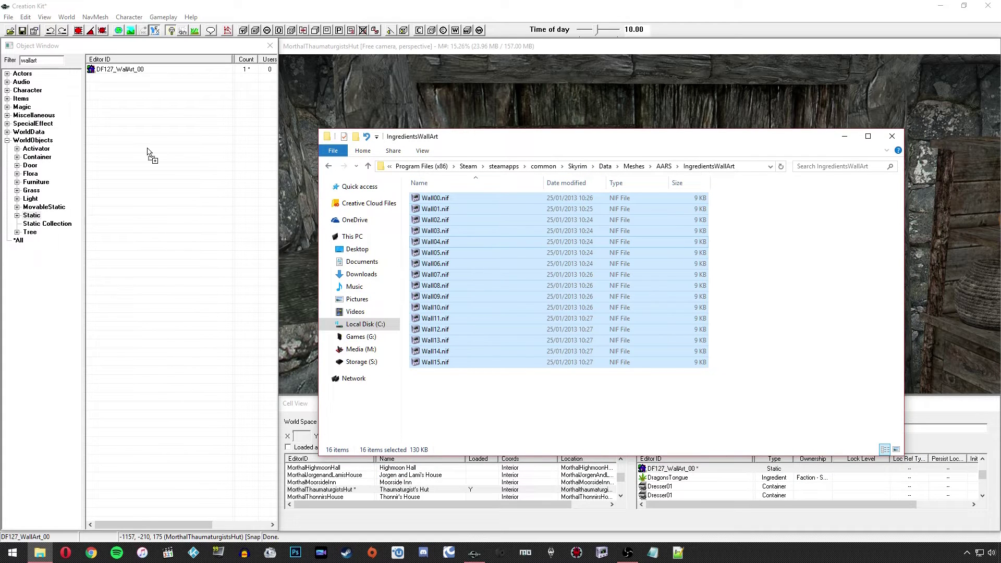
left_click_drag(147, 149, 148, 151)
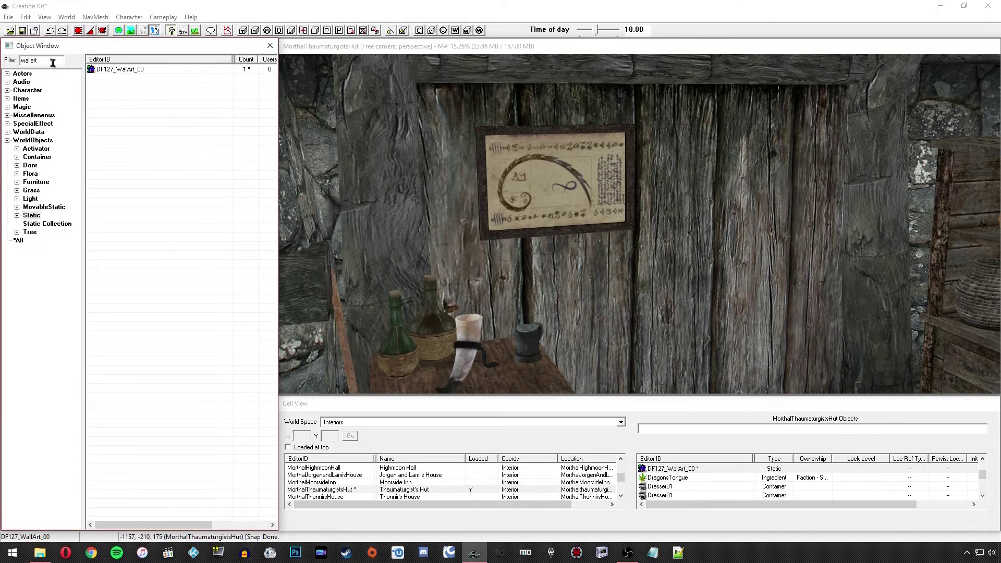
Set the object list filter to wall0 to show Wall00 through Wall09.
left_click_drag(53, 62, 19, 62)
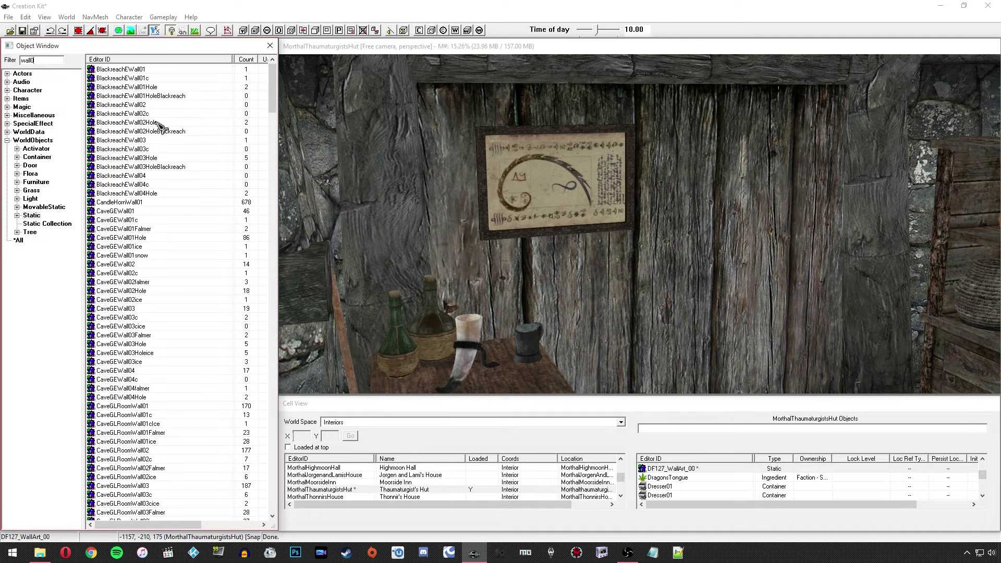
key("w")
scroll(167, 187, "down", 10)
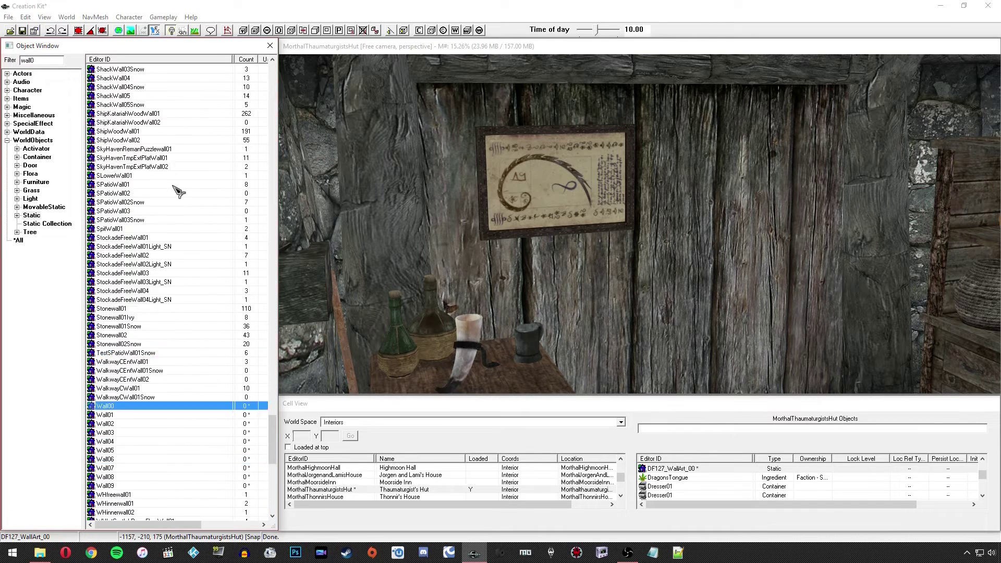
type("wall0")
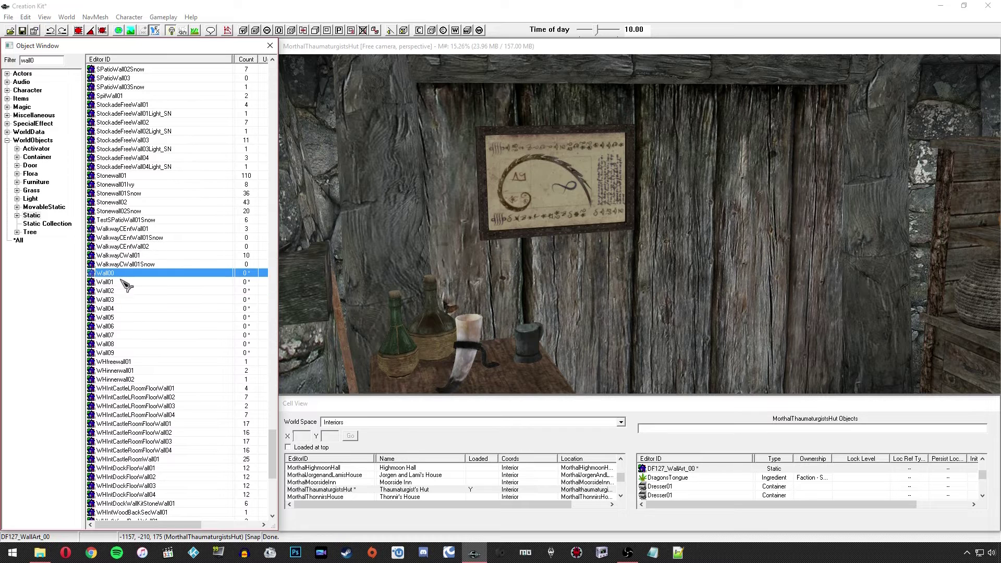
Step through the new Wall00–Wall09 entries in the object list.
left_click(119, 299)
left_click(119, 317)
left_click(120, 326)
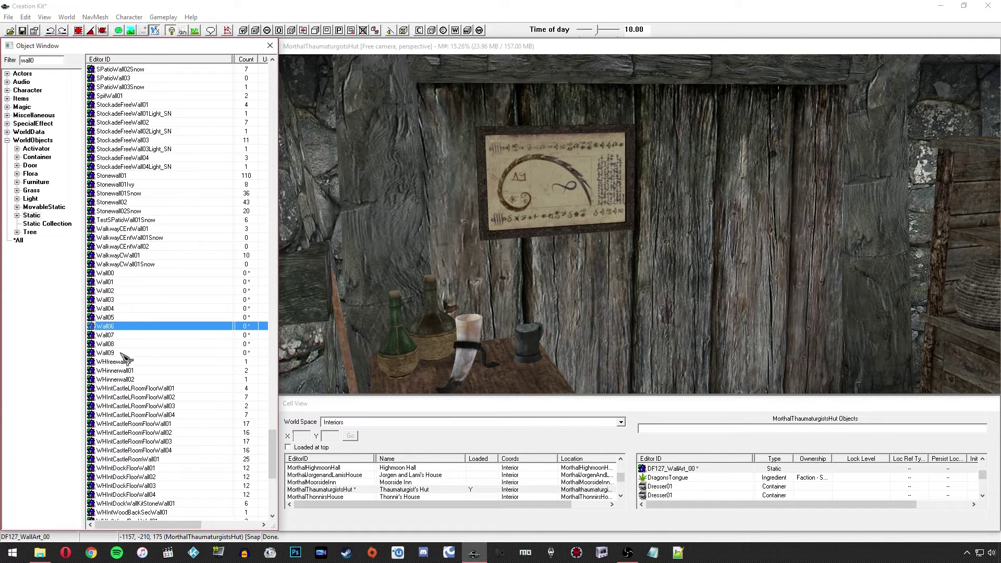
left_click(121, 353)
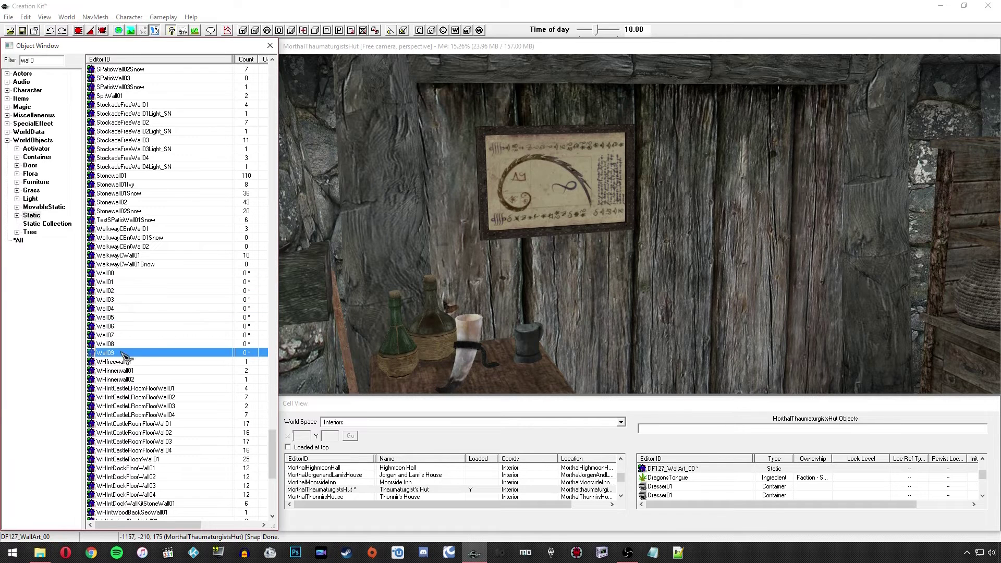
left_click(117, 273)
left_click(120, 282)
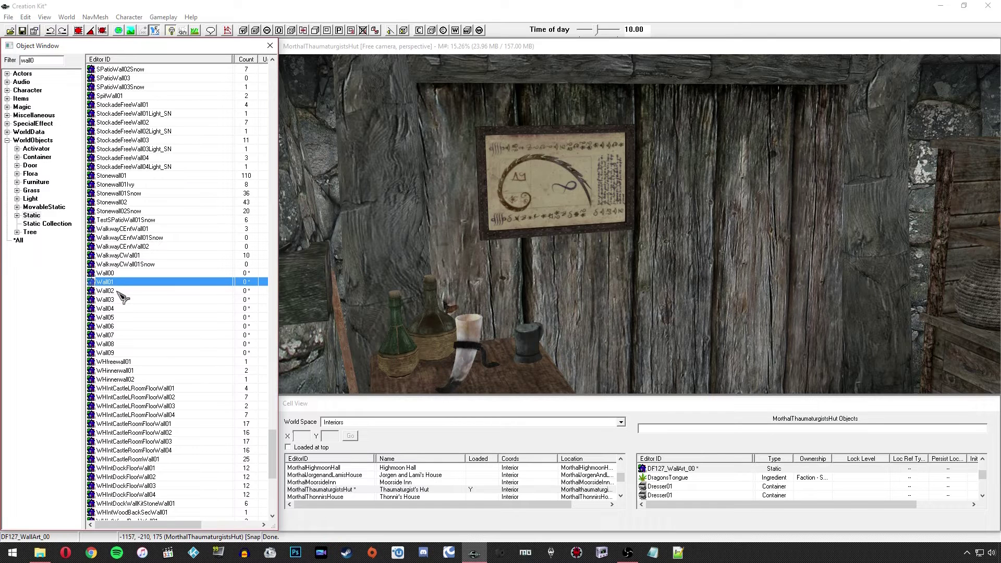
left_click(118, 292)
left_click(124, 273)
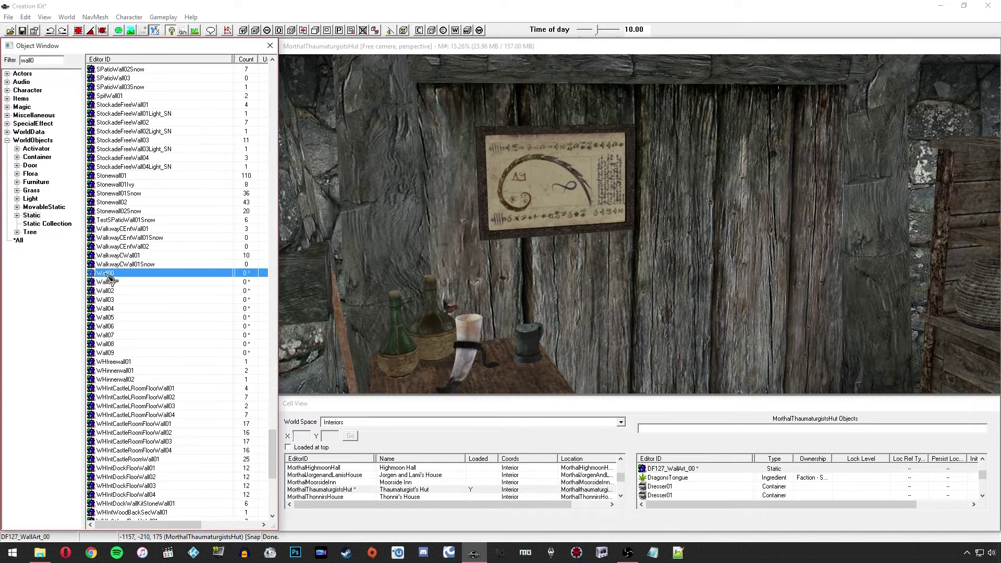
Copy a DF127_WallArt_ ID prefix in Wall00's properties, then discard Wall00's changes.
double_click(108, 273)
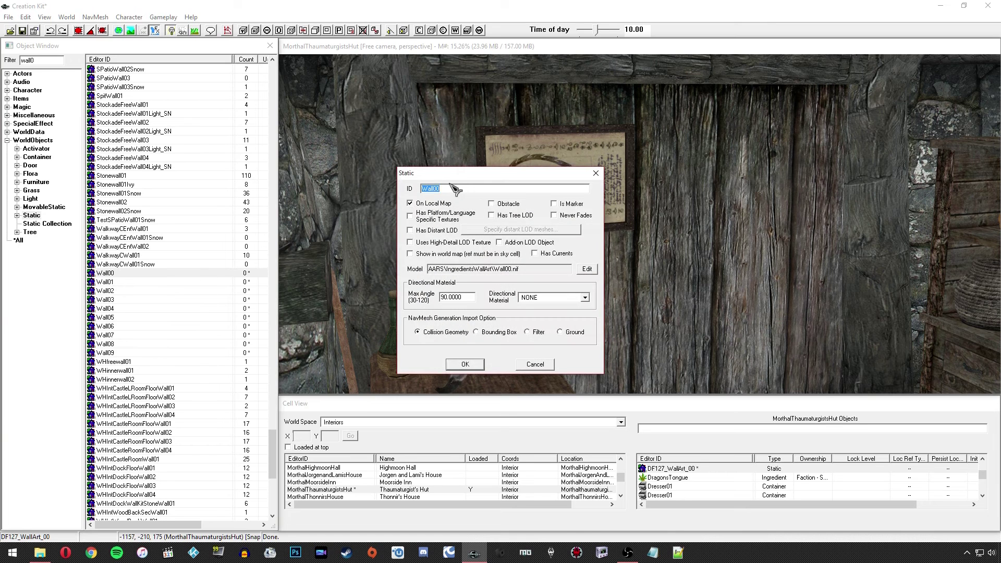
type("DF127_")
left_click_drag(479, 190, 398, 193)
key("ctrl+c")
left_click(477, 191)
left_click(534, 365)
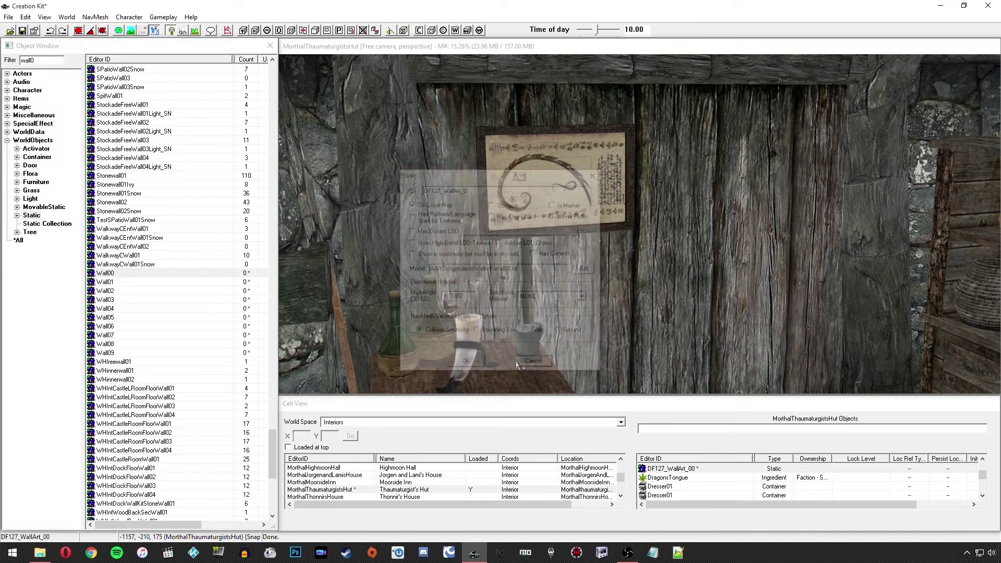
Rename Wall01 and Wall02 to DF127_WallArt_01 and DF127_WallArt_02 instead of creating new objects.
double_click(157, 282)
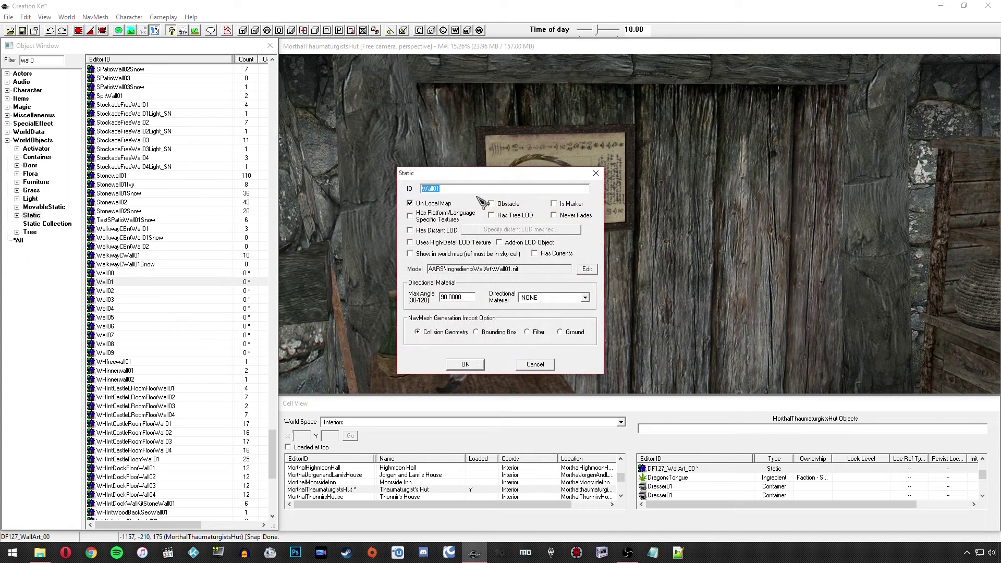
key("ctrl+v")
left_click(463, 365)
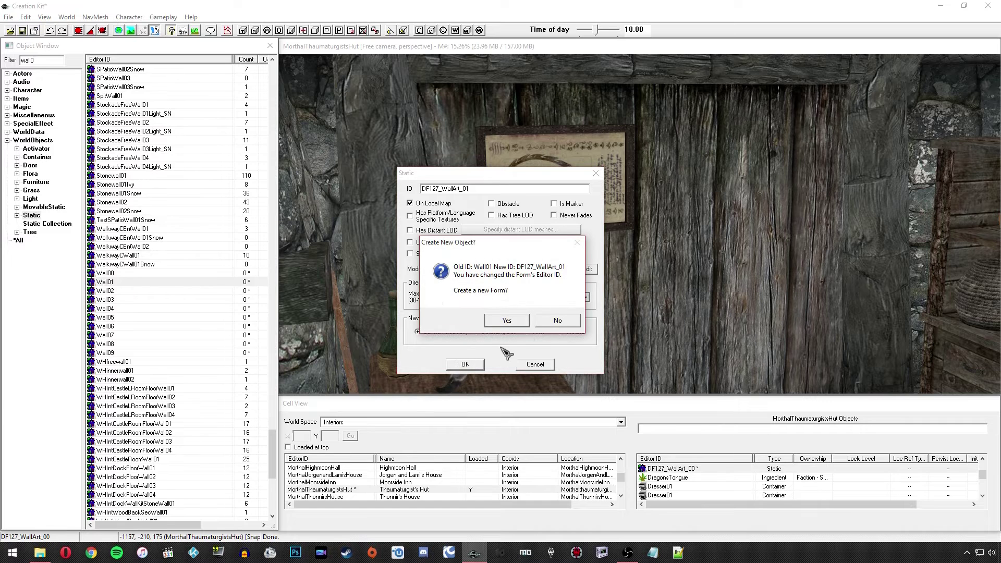
left_click(558, 320)
left_click(534, 313)
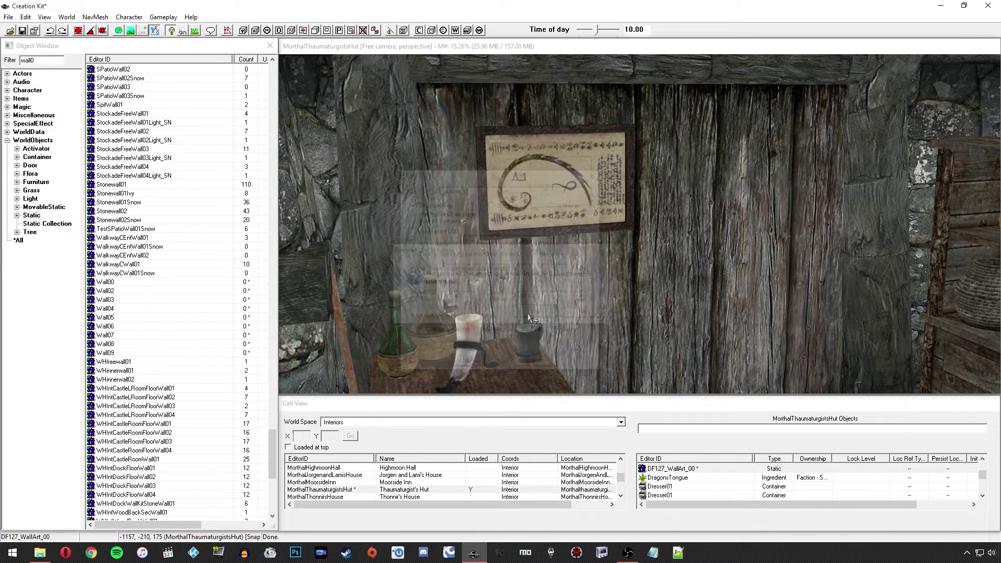
double_click(119, 292)
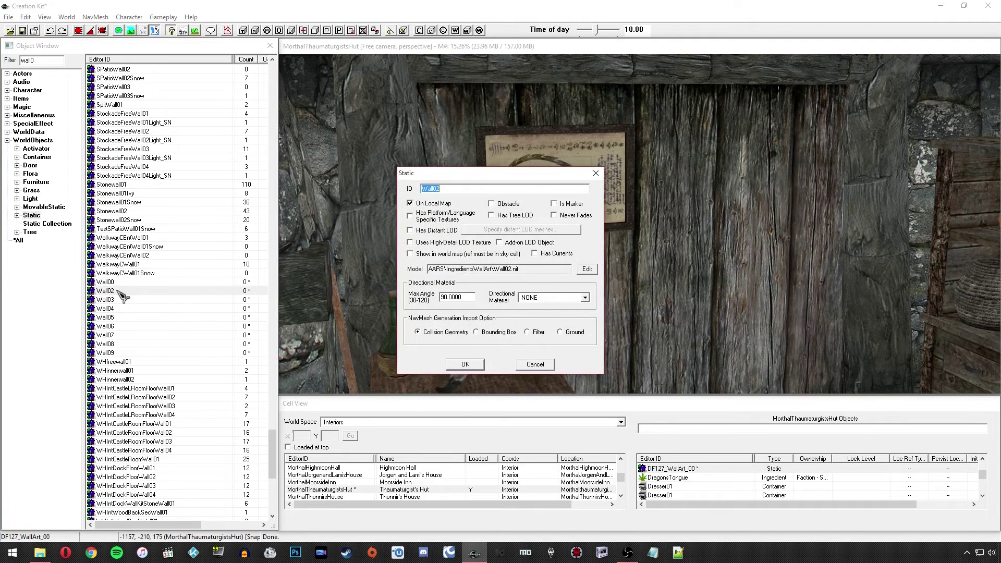
key("ctrl+v")
left_click(465, 364)
left_click(554, 319)
left_click(583, 312)
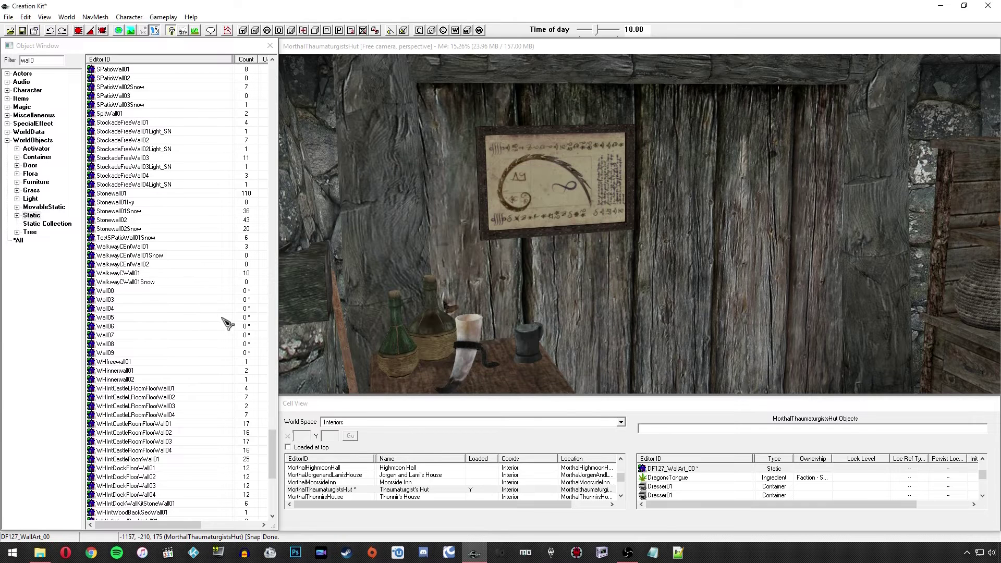
left_click(140, 300)
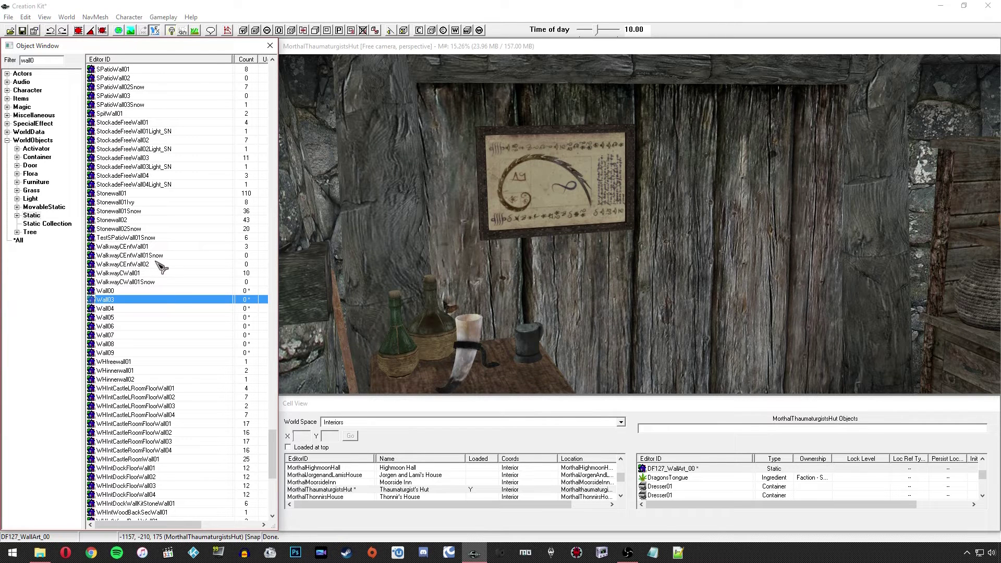
double_click(29, 60)
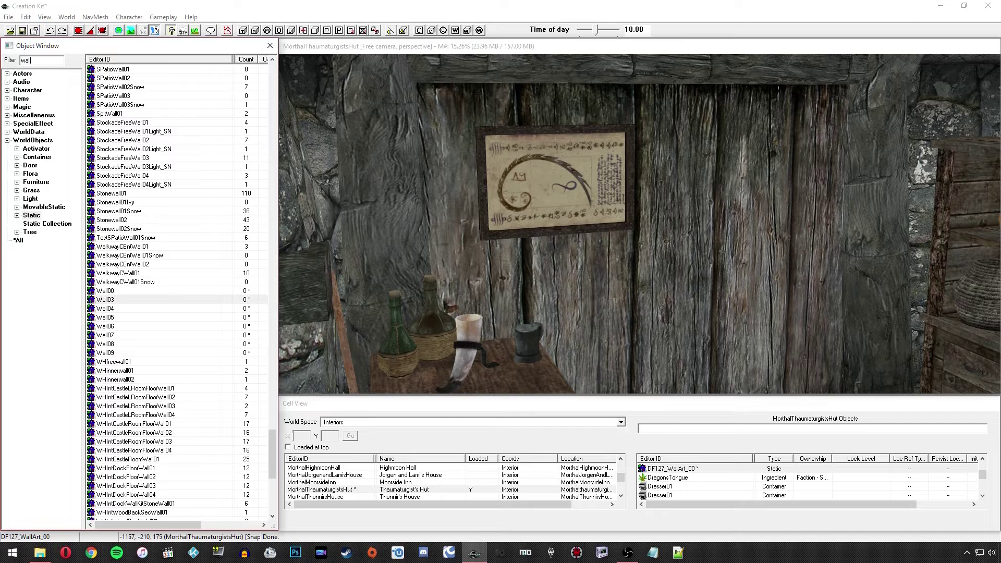
left_click(125, 69)
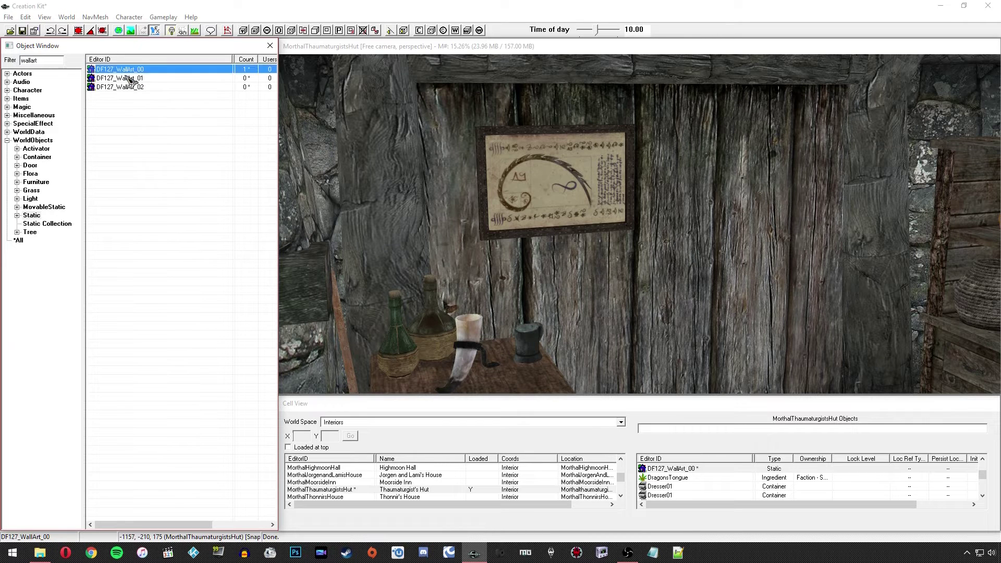
left_click(127, 87)
left_click(134, 107)
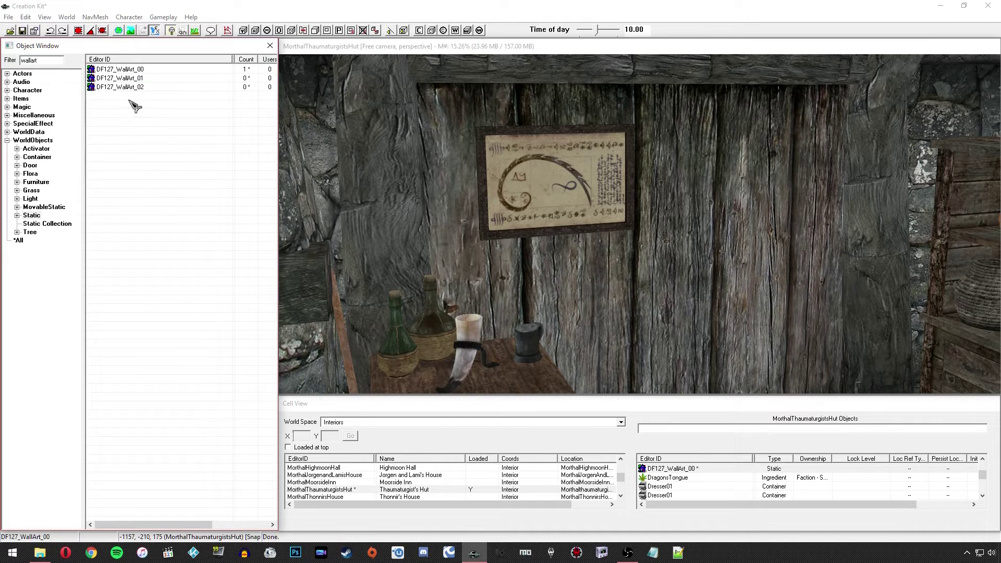
left_click(521, 175)
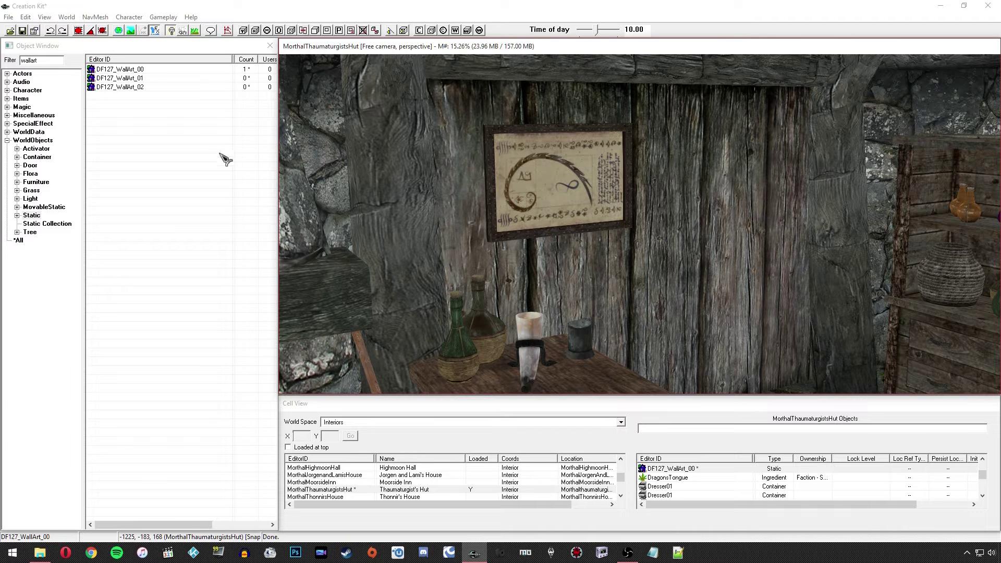
right_click(124, 69)
left_click(156, 120)
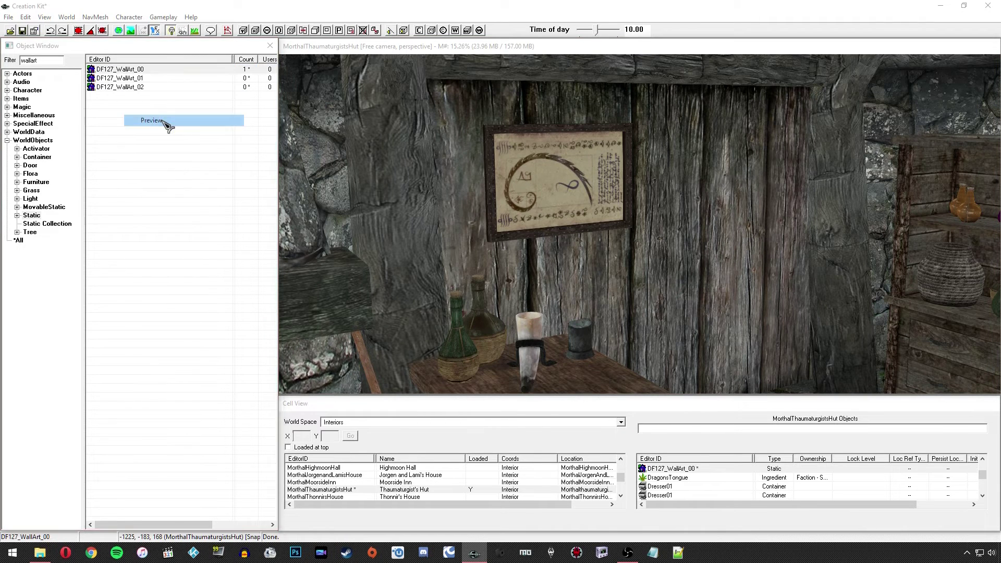
mouse_move(500, 245)
left_mouse_down()
mouse_move(469, 256)
mouse_move(471, 245)
mouse_move(496, 250)
left_mouse_up()
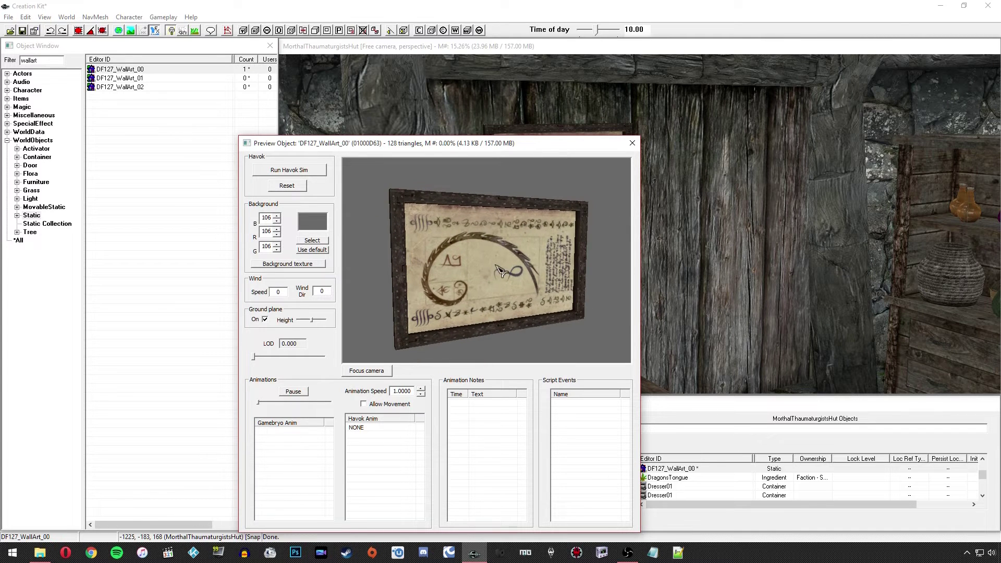
left_click(142, 77)
left_click(140, 87)
mouse_move(516, 271)
left_mouse_down()
mouse_move(552, 279)
mouse_move(503, 272)
mouse_move(495, 244)
mouse_move(506, 258)
left_mouse_up()
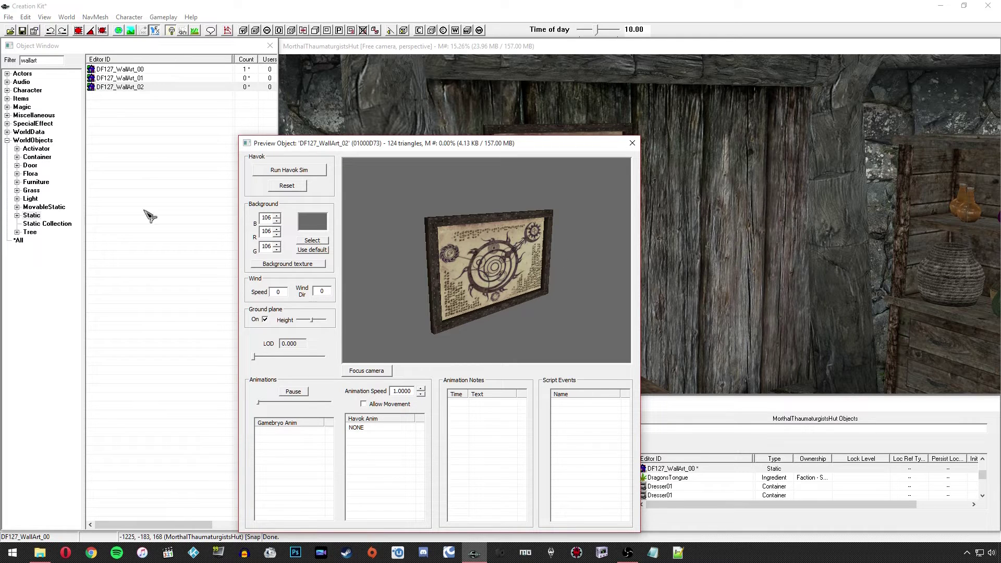
left_click_drag(535, 264, 490, 229)
left_click(633, 144)
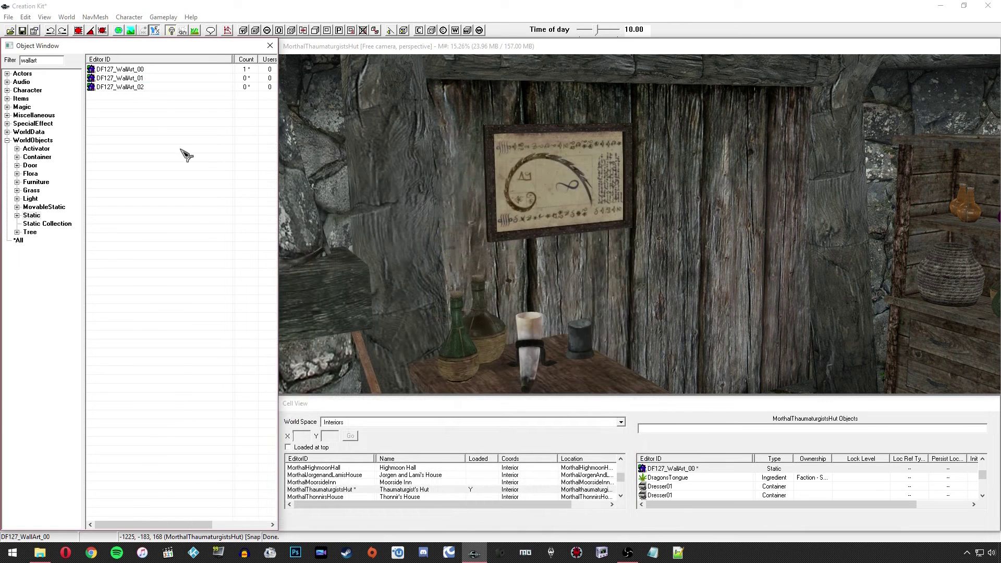
Create a new static using the Wall00.nif model with ID DF127_WallArt_NEW.
right_click(136, 131)
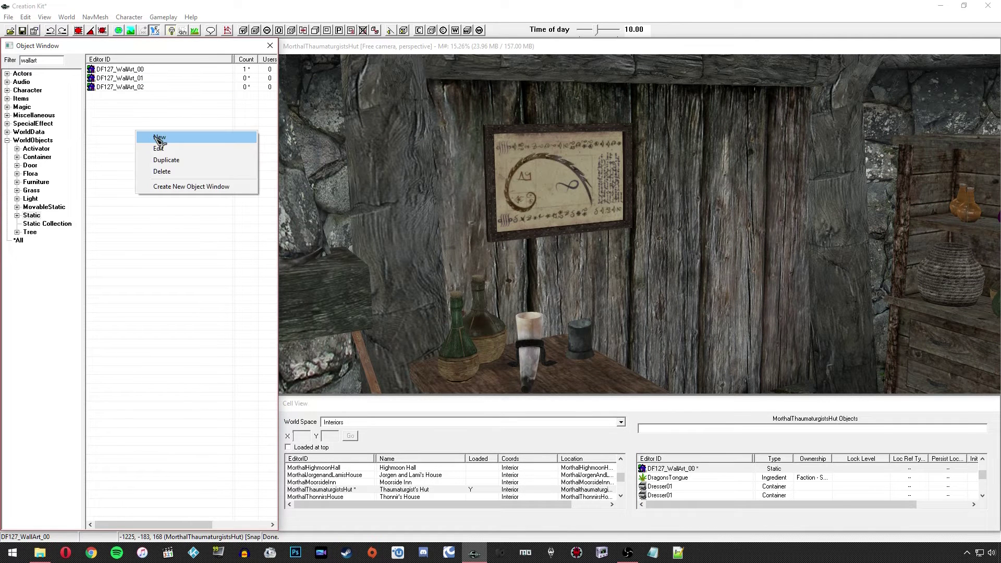
left_click(157, 138)
left_click_drag(499, 178, 318, 193)
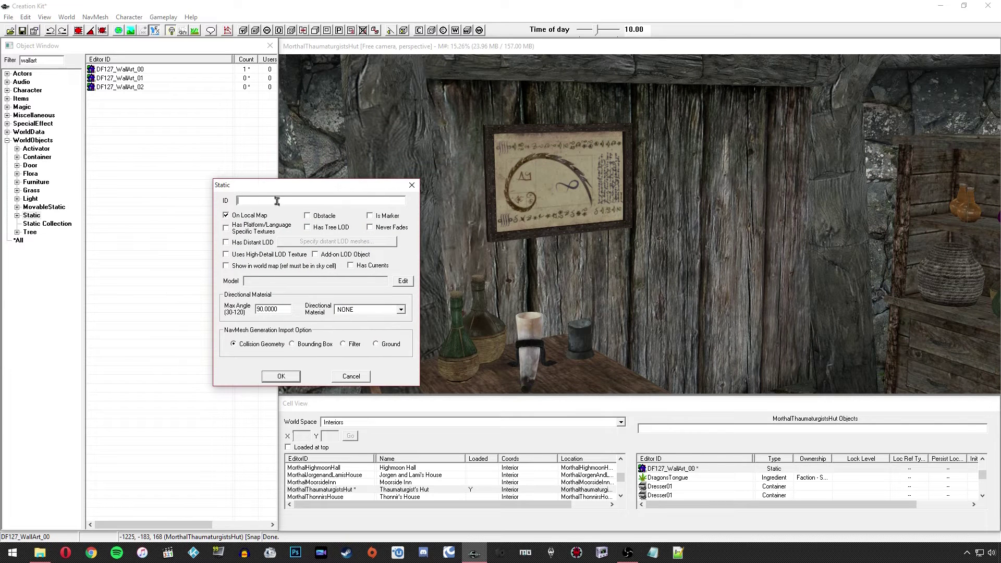
left_click(404, 281)
left_click(466, 196)
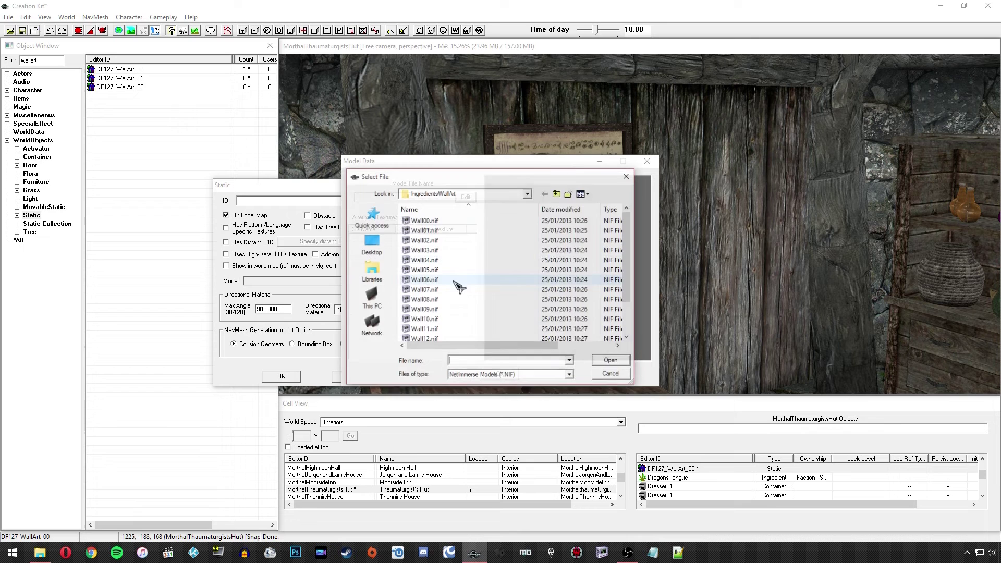
left_click(441, 221)
left_click(607, 362)
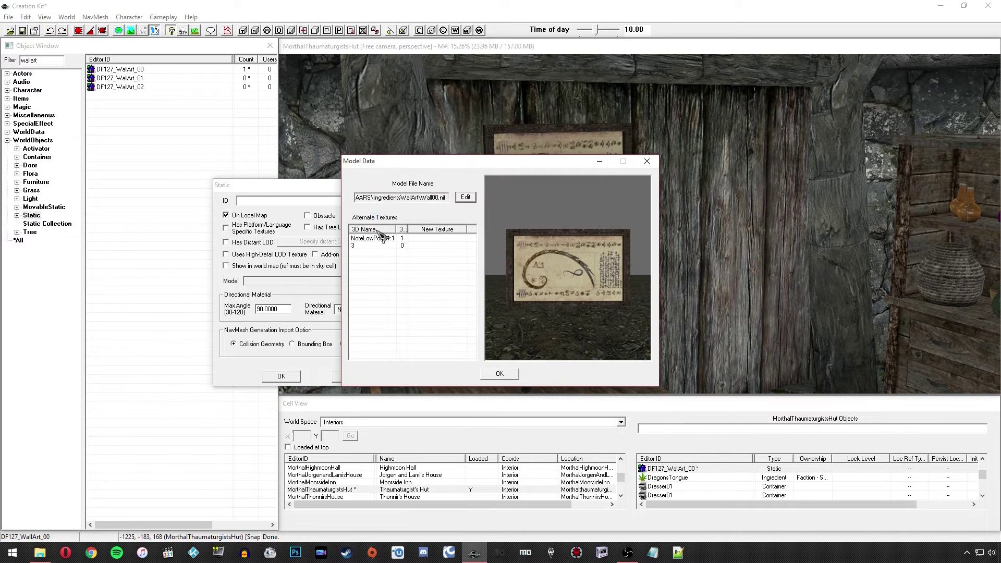
left_click(503, 372)
left_click(271, 200)
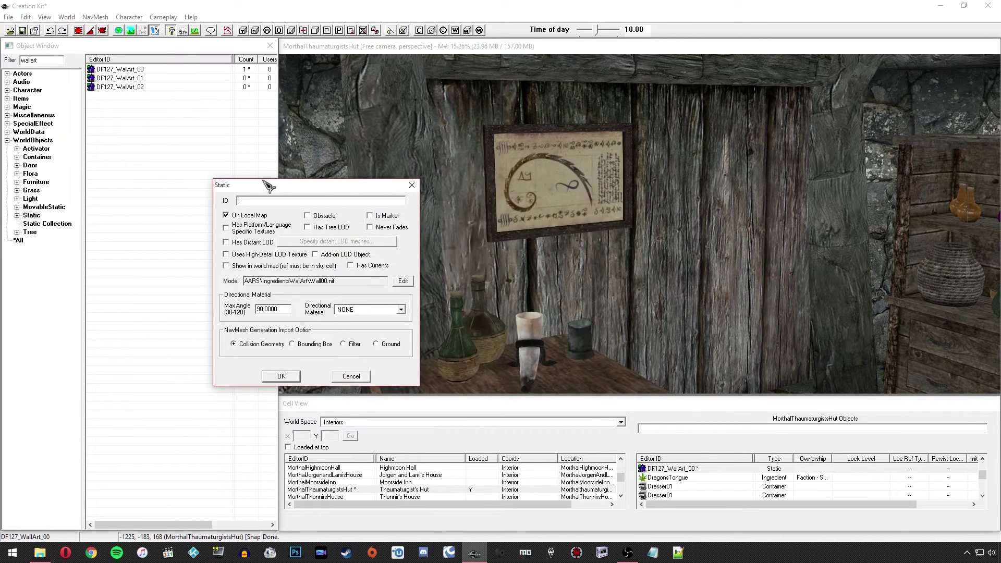
type("DF127_WallArt_")
left_click(271, 376)
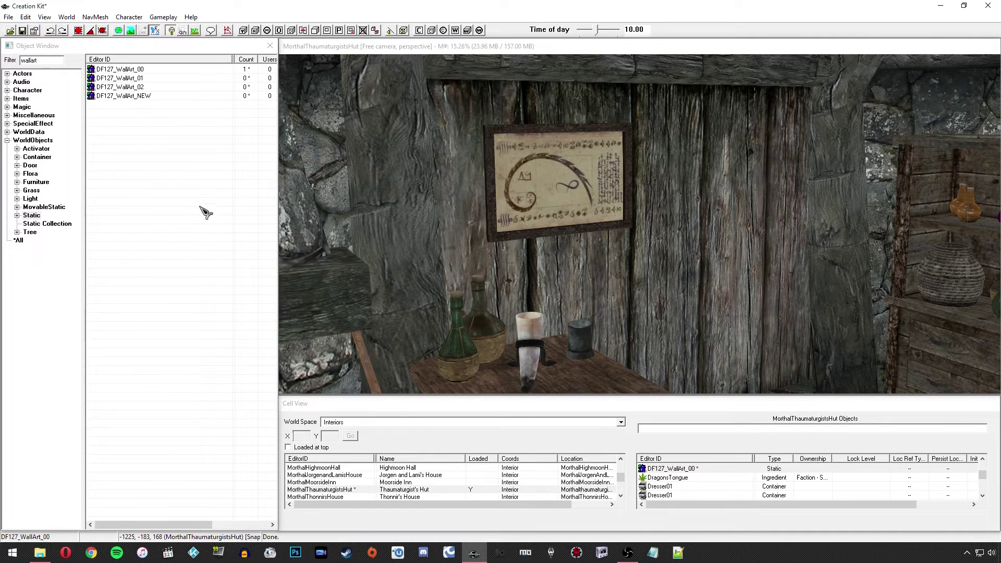
Reopen DF127_WallArt_NEW and bring up its model data and alternate textures.
left_click(137, 98)
double_click(132, 97)
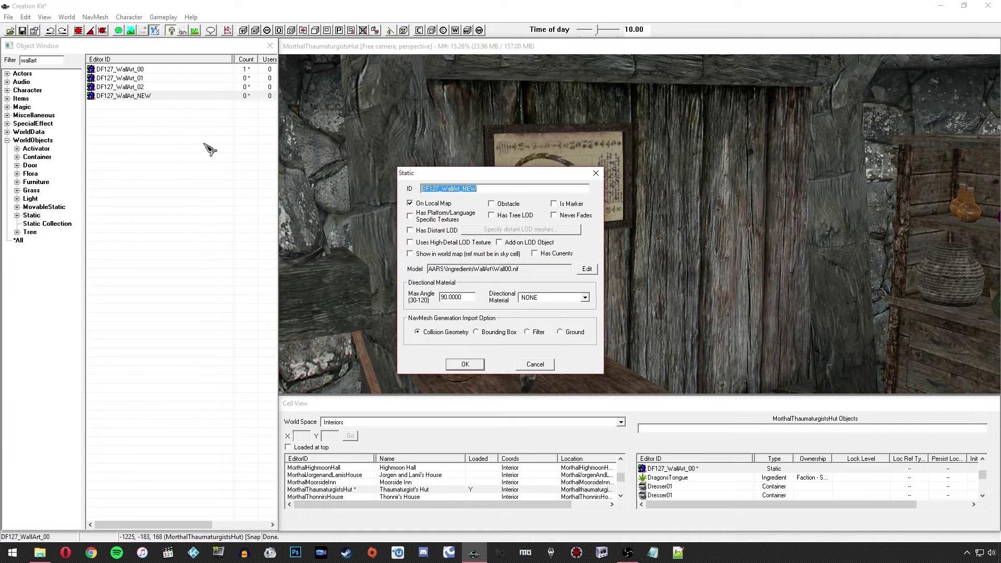
left_click_drag(502, 179, 280, 183)
left_click(266, 190)
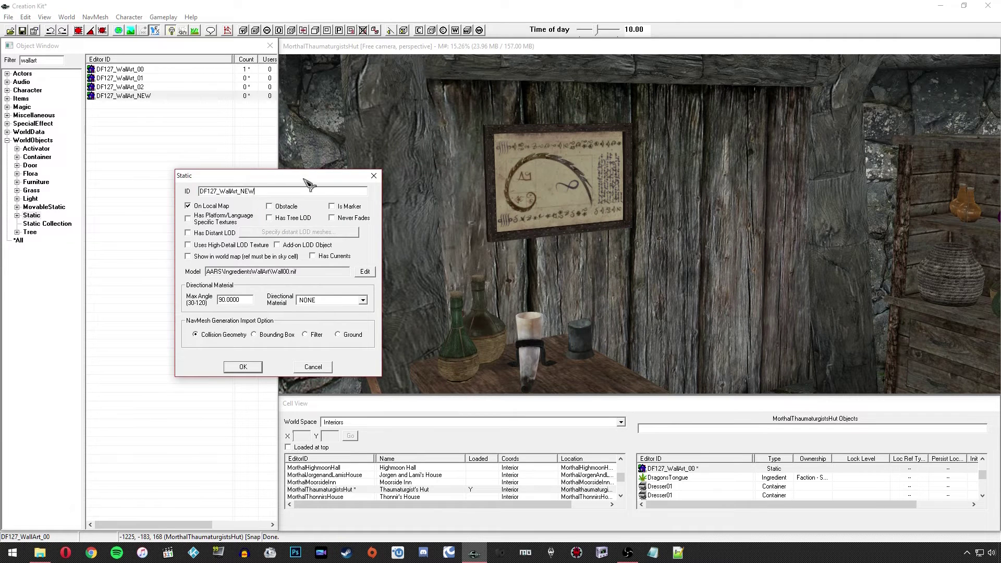
left_click(365, 271)
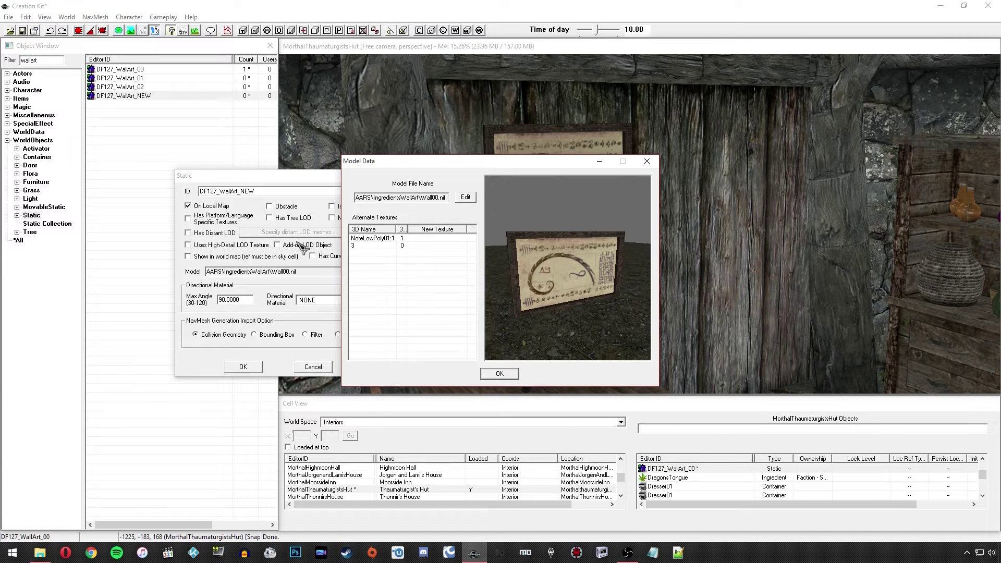
Rotate the preview and inspect the NoteLowPoly01:1 and slot 3 texture entries.
left_click_drag(547, 254, 408, 229)
left_click(417, 238)
left_click(434, 246)
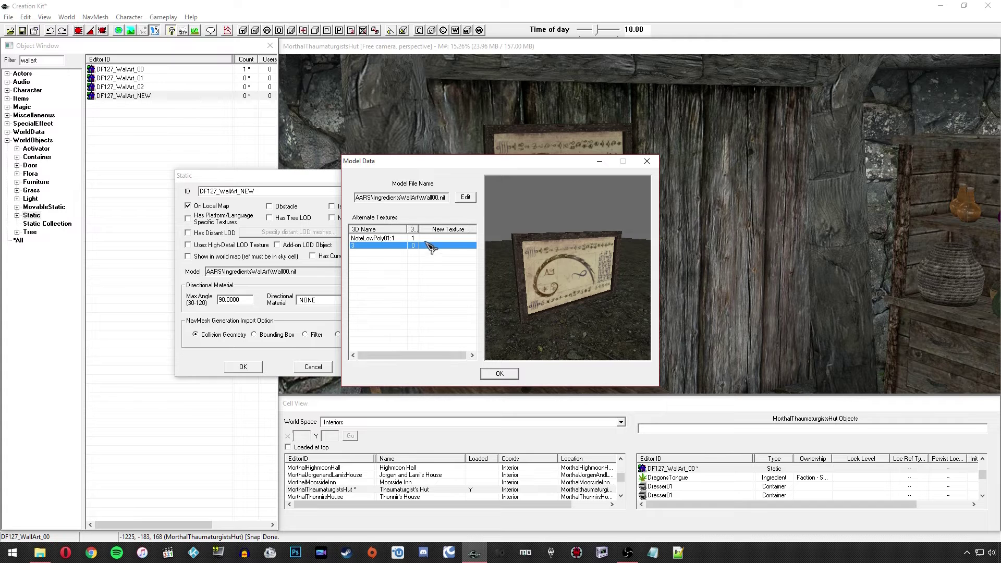
left_click_drag(555, 271, 516, 253)
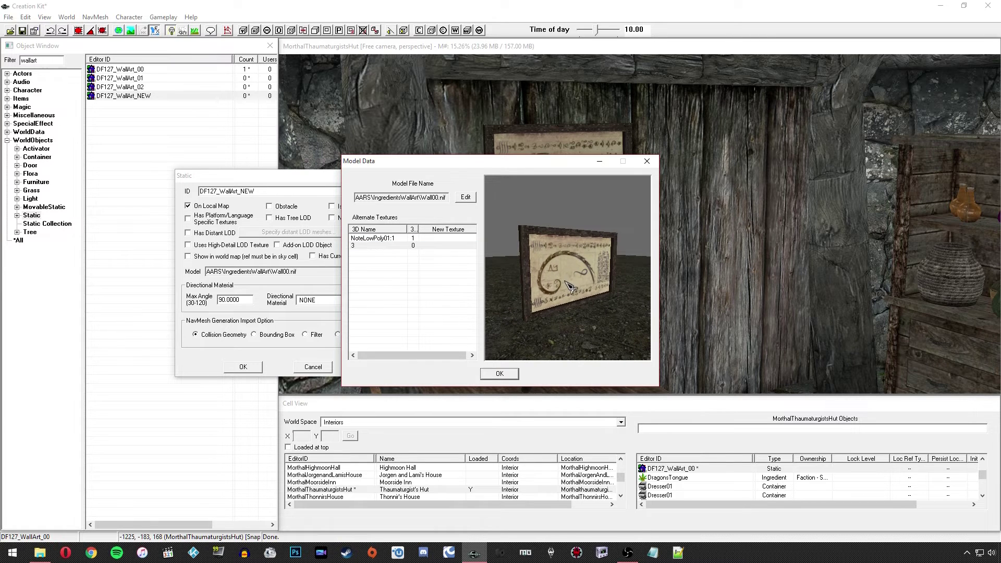
left_click(368, 238)
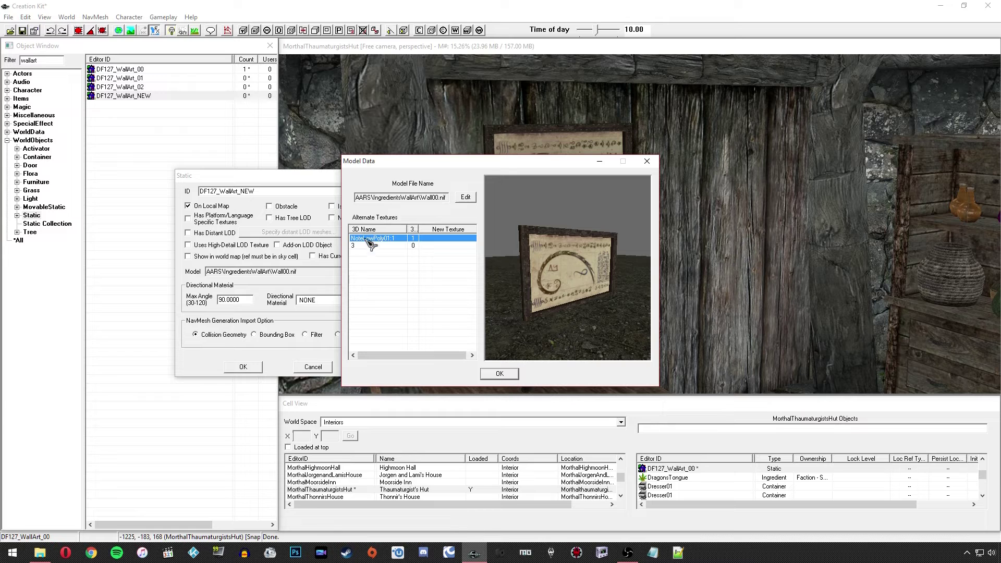
left_click(374, 246)
left_click(551, 278)
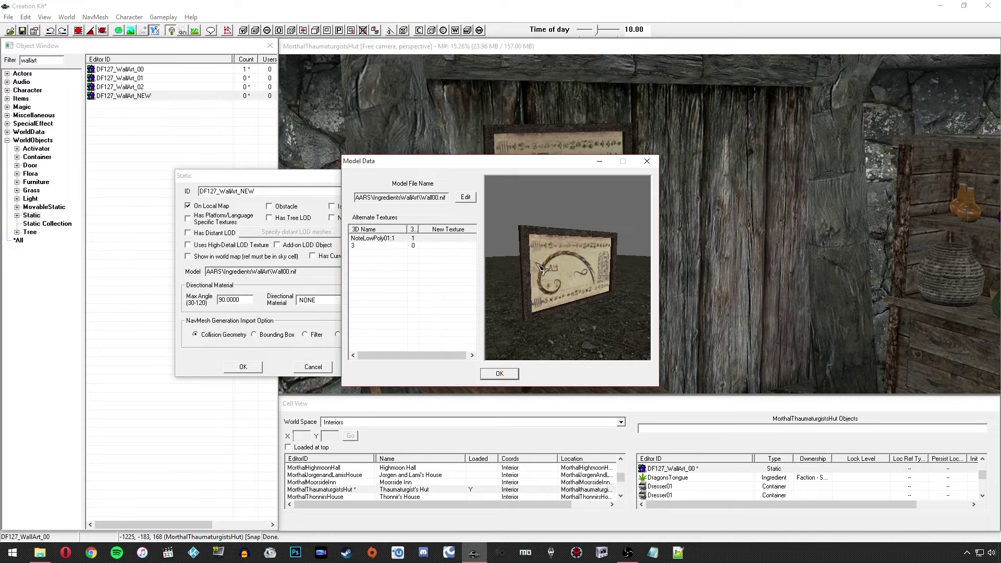
left_click(373, 245)
left_click(373, 244)
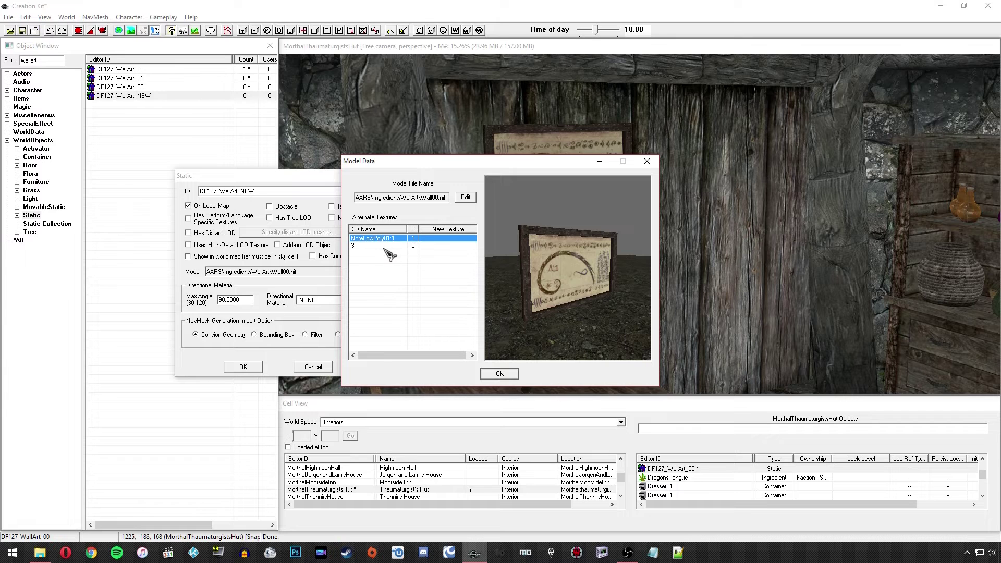
left_click(376, 246)
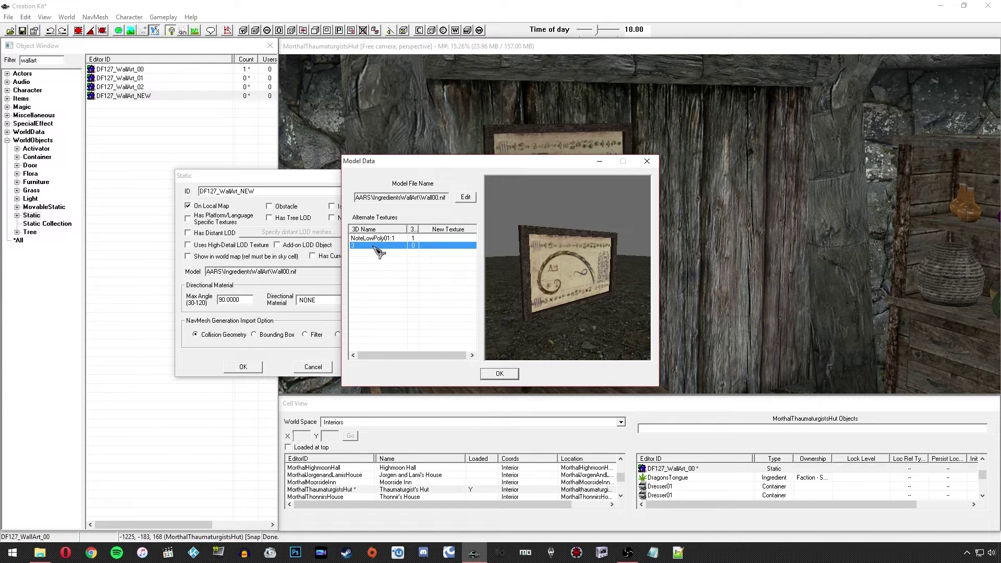
left_click(374, 239)
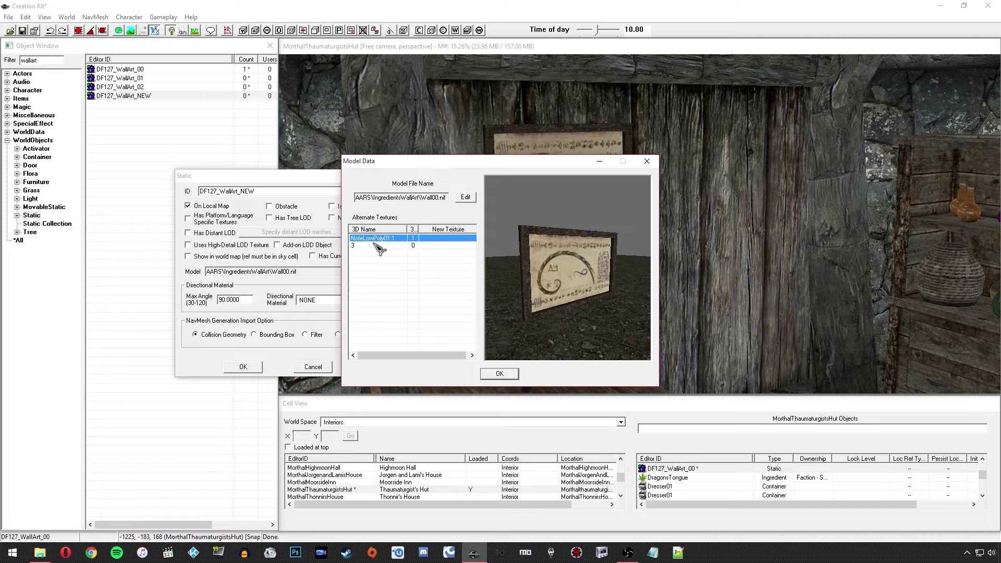
left_click(375, 245)
left_click(376, 239)
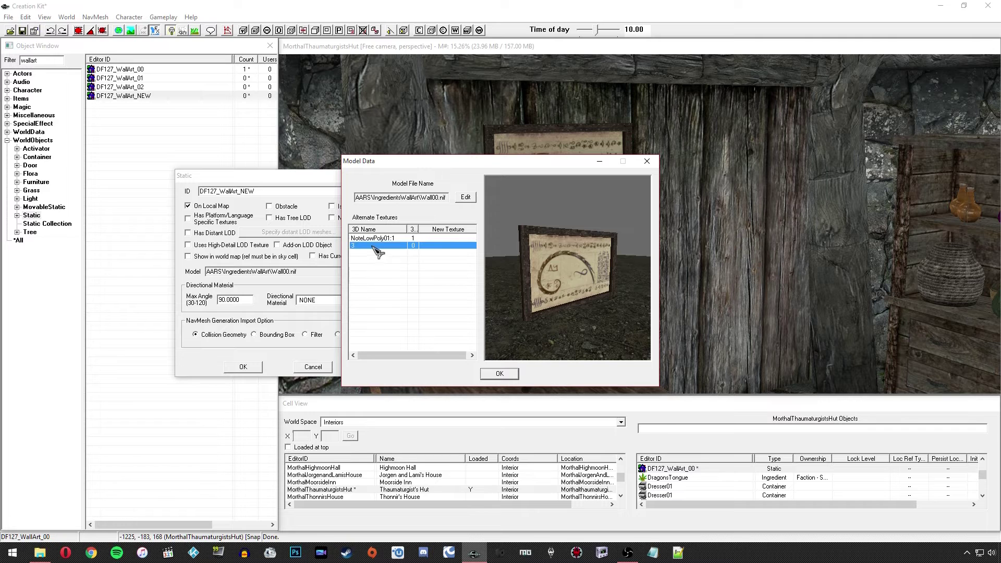
Assign the CityBannerMarkarthTower texture to the NoteLowPoly01:1 slot.
left_click(443, 244)
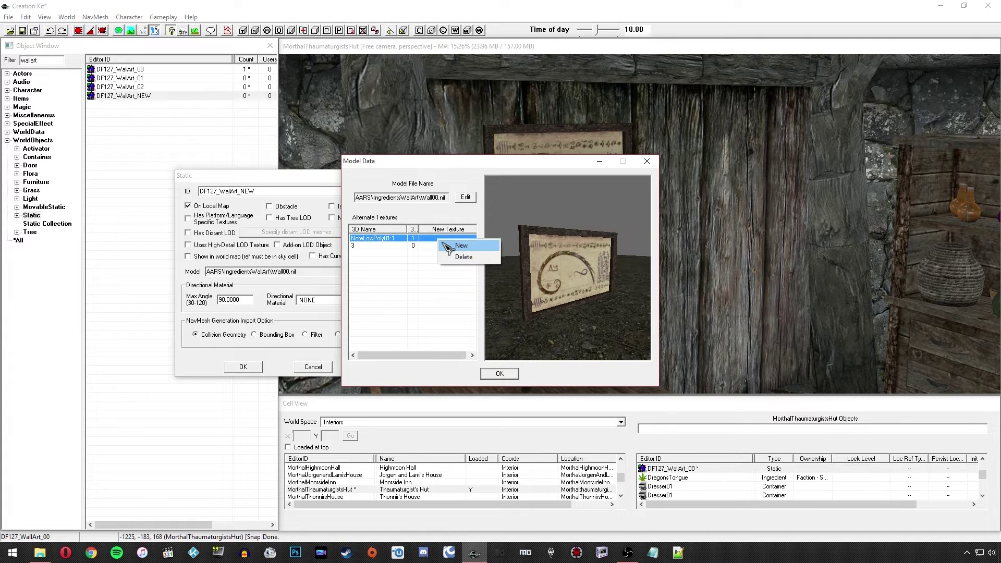
left_click(446, 249)
left_click_drag(400, 179, 353, 202)
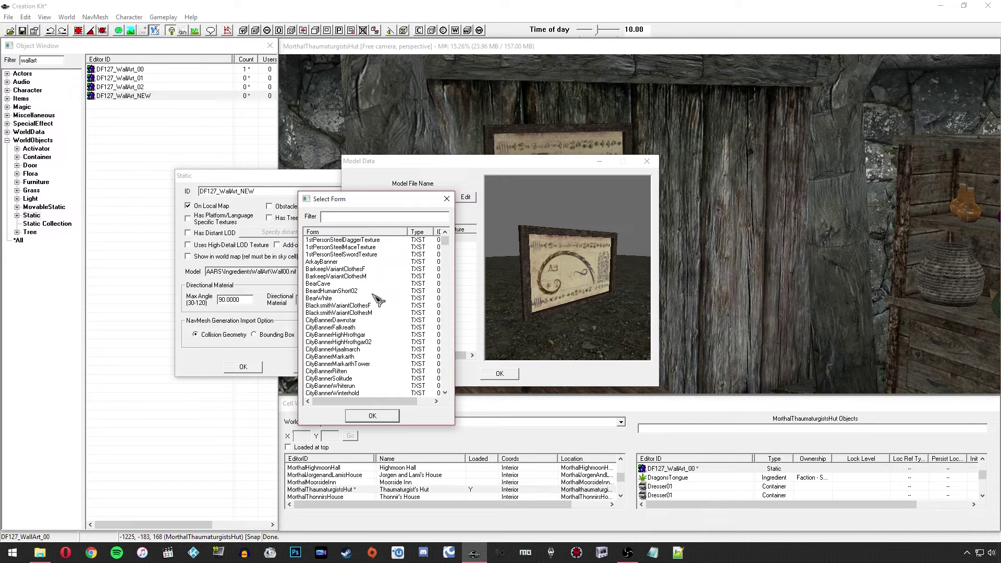
left_click(339, 363)
left_click(373, 415)
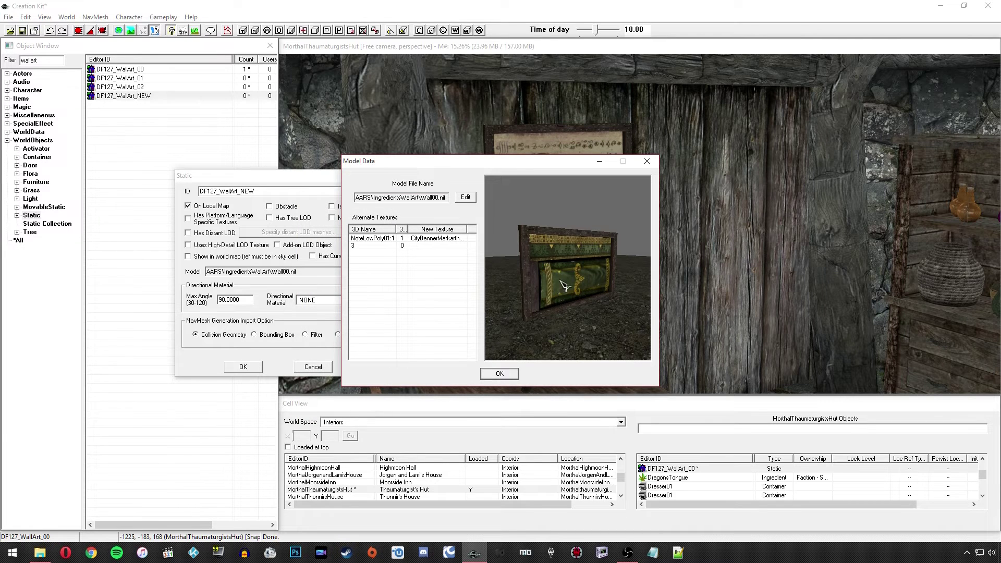
Apply a second banner texture to the second alternate texture slot.
left_click_drag(564, 286, 501, 245)
left_click(431, 240)
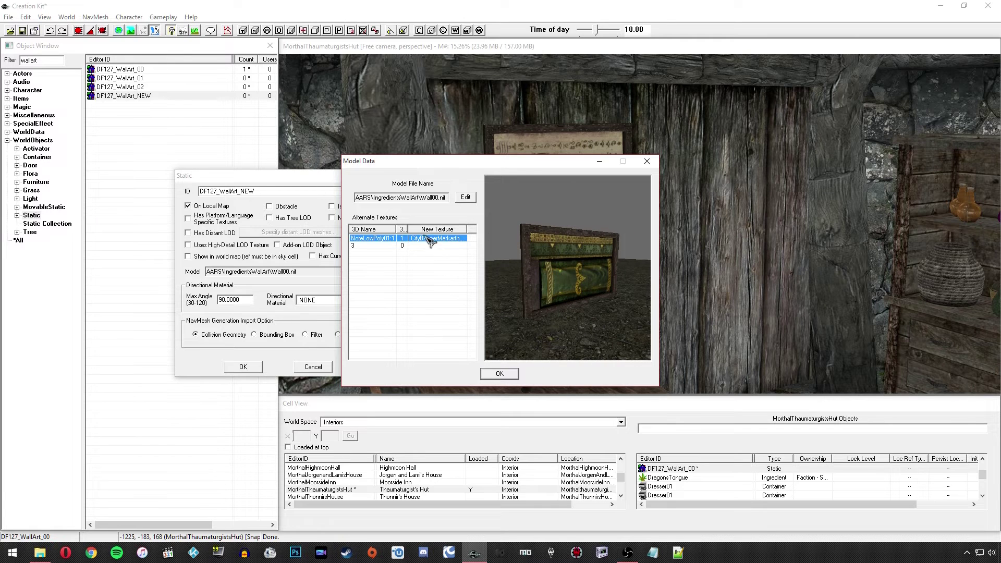
right_click(428, 246)
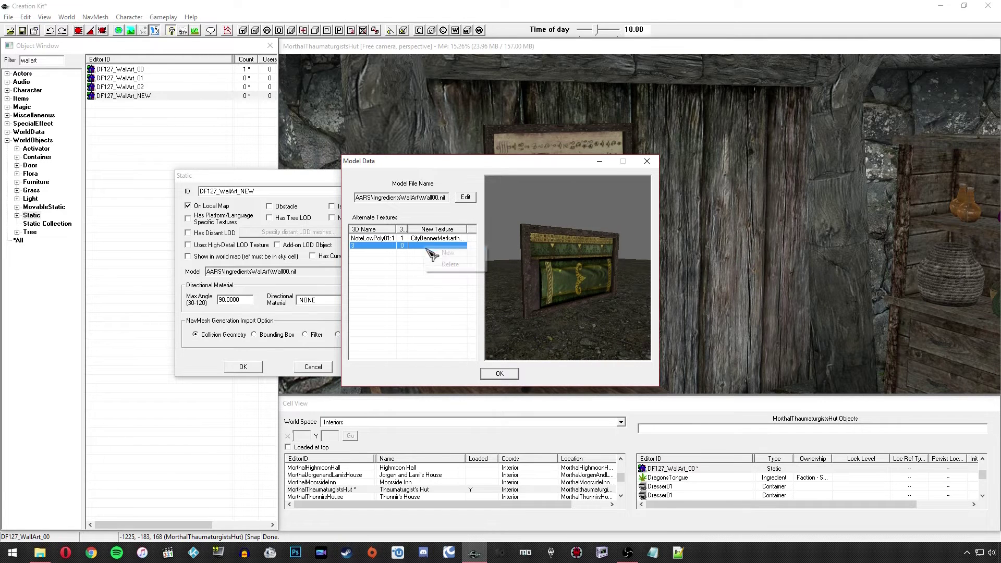
double_click(437, 246)
left_click(384, 317)
left_click(406, 386)
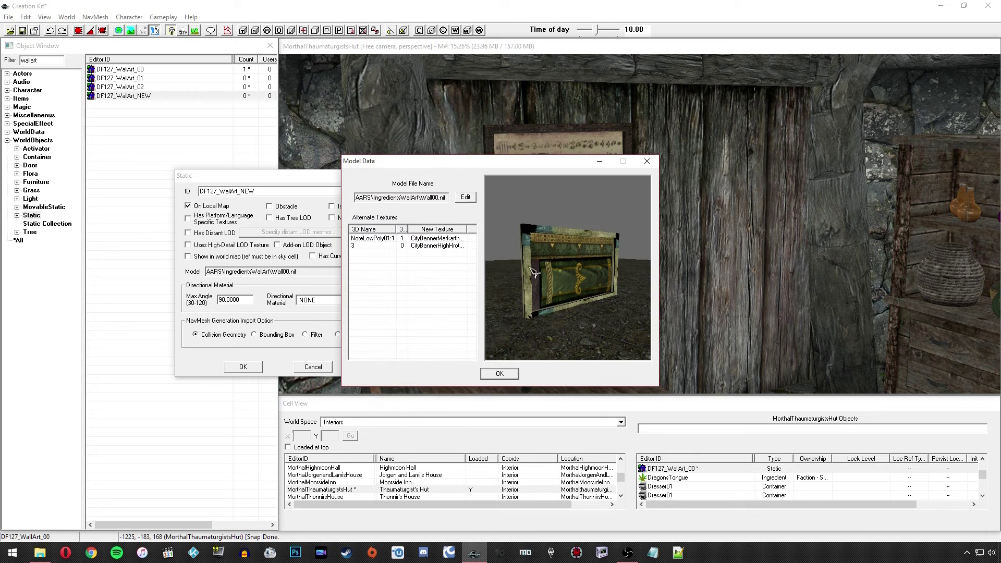
Delete both banner texture entries and accept the model data without alternate textures.
left_click(428, 247)
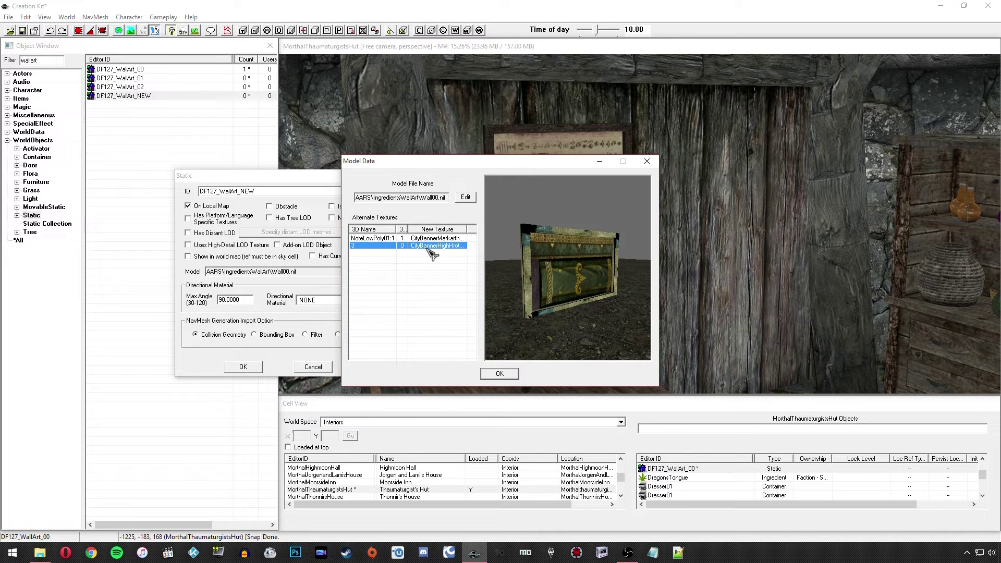
key("Delete")
left_click(427, 240)
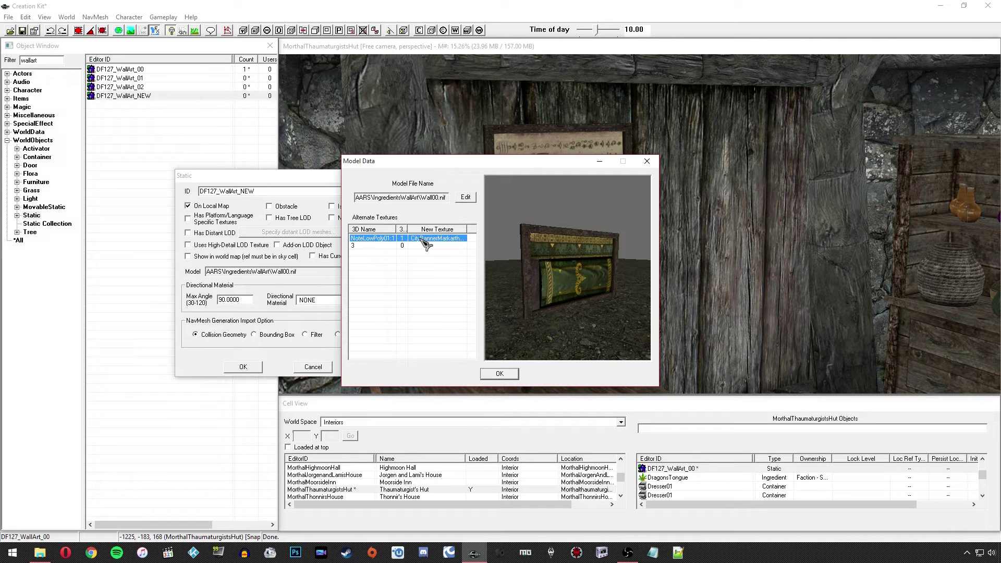
key("Delete")
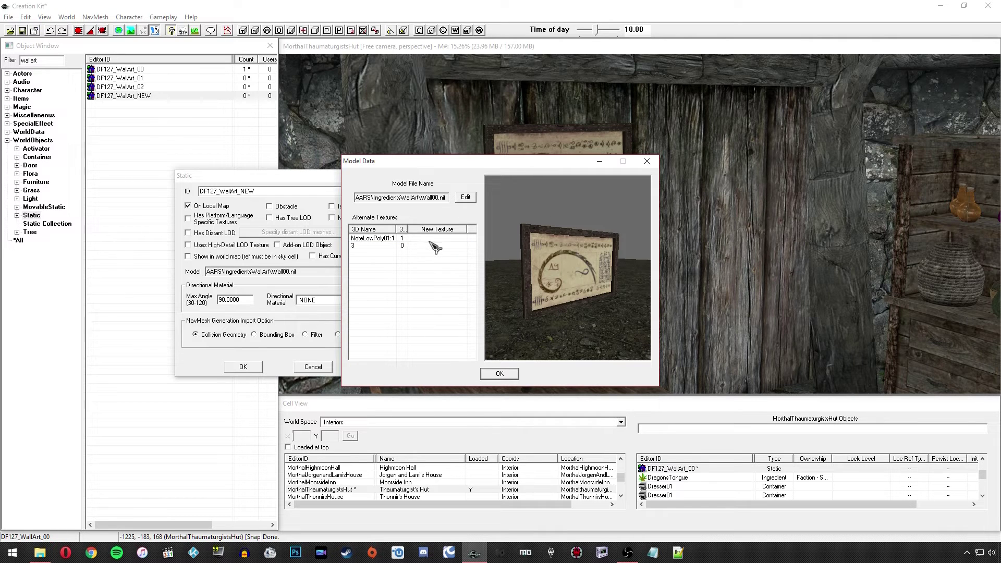
left_click(491, 374)
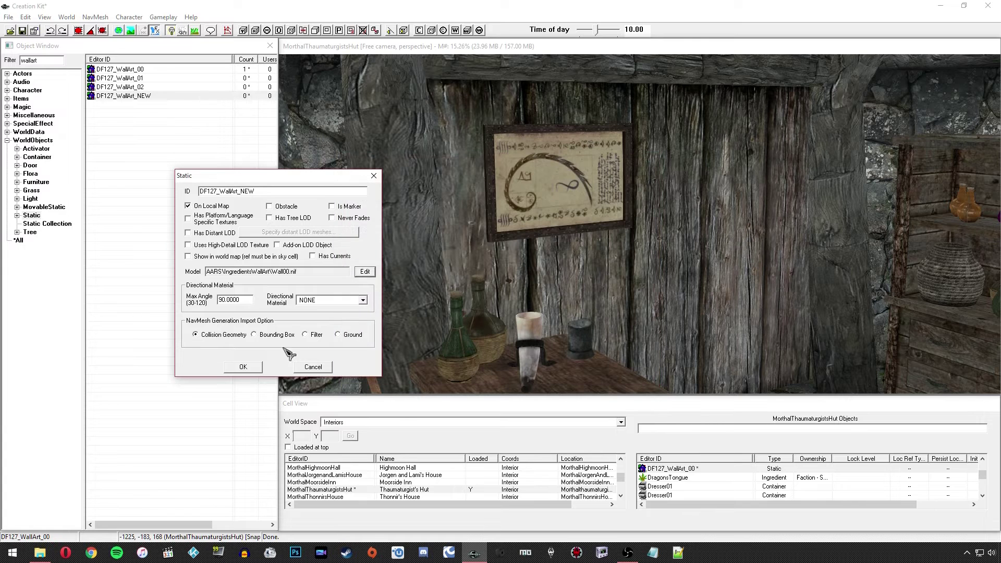
Close the static's properties and create a new TextureSet under Miscellaneous.
left_click(245, 367)
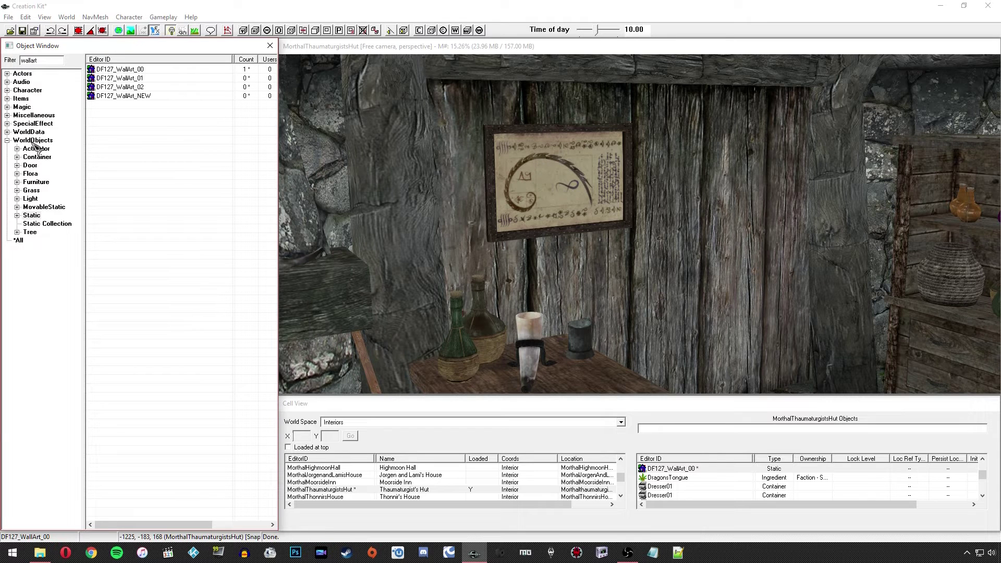
left_click(7, 115)
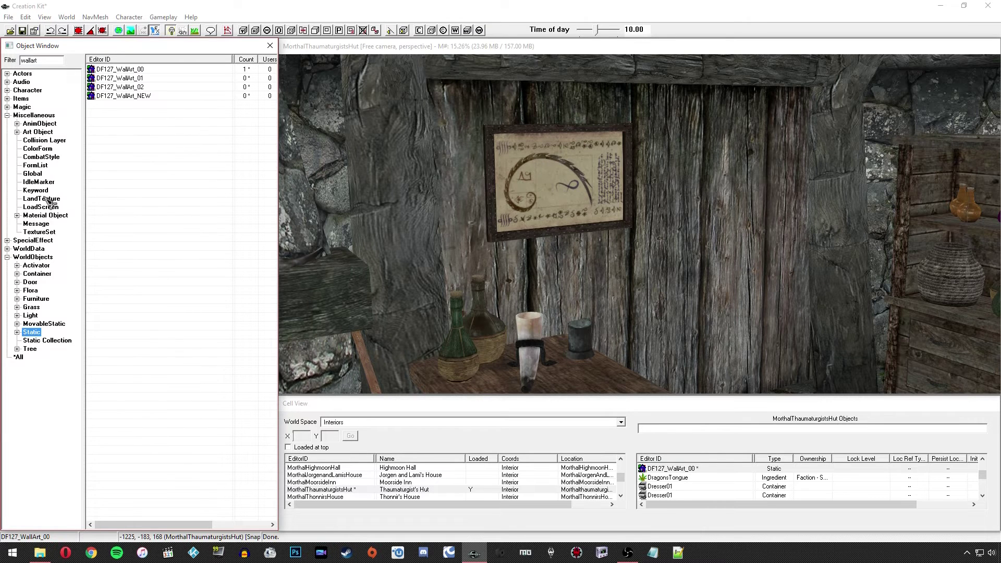
left_click(39, 232)
right_click(186, 177)
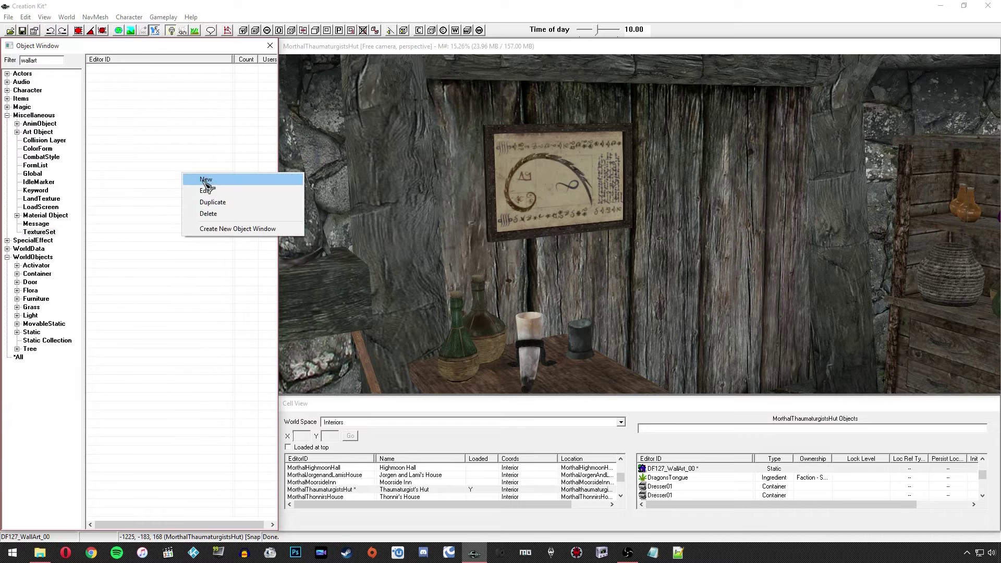
left_click(213, 185)
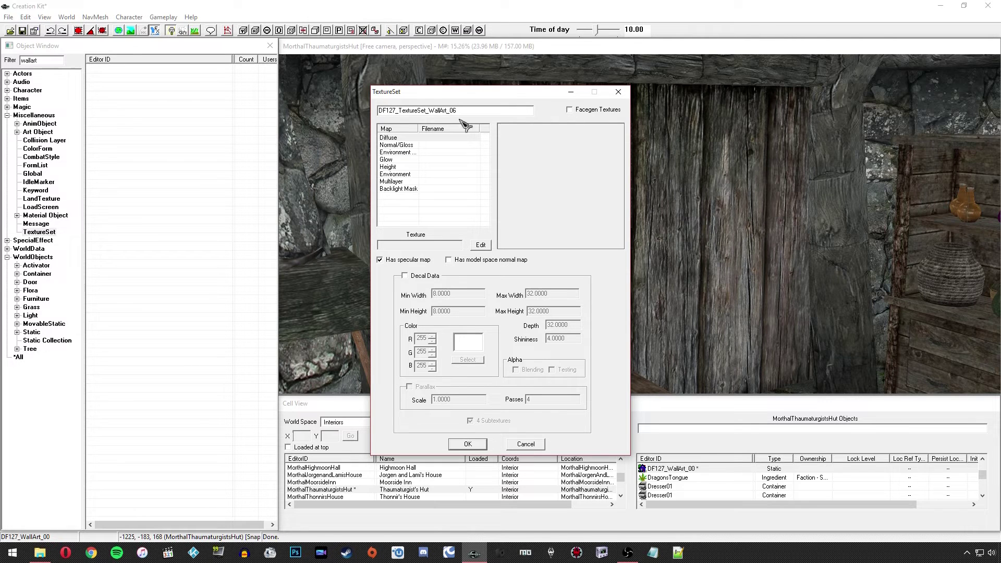
Set the Diffuse map to AARS\WallArt\artpaper06.dds.
left_click(439, 138)
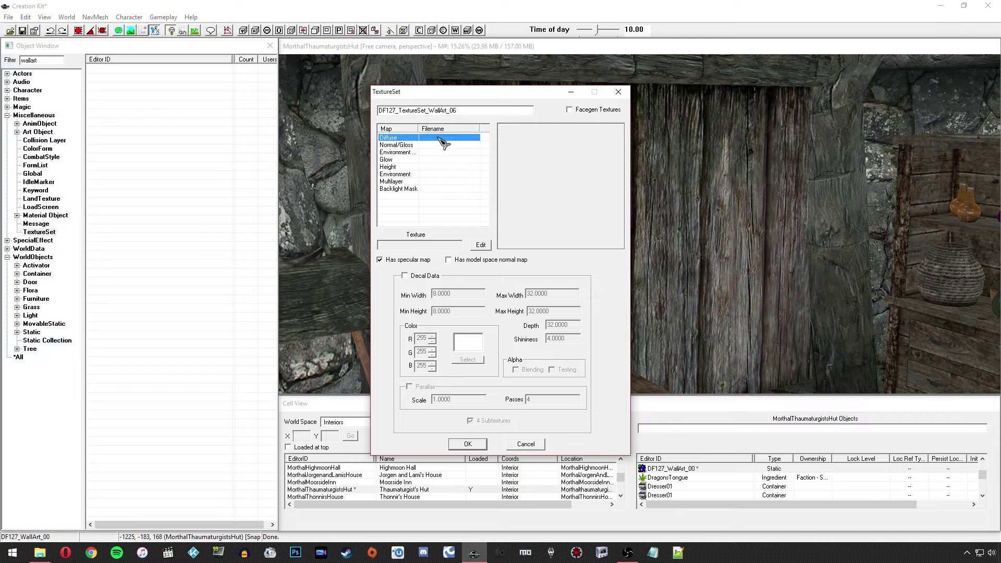
left_click(481, 245)
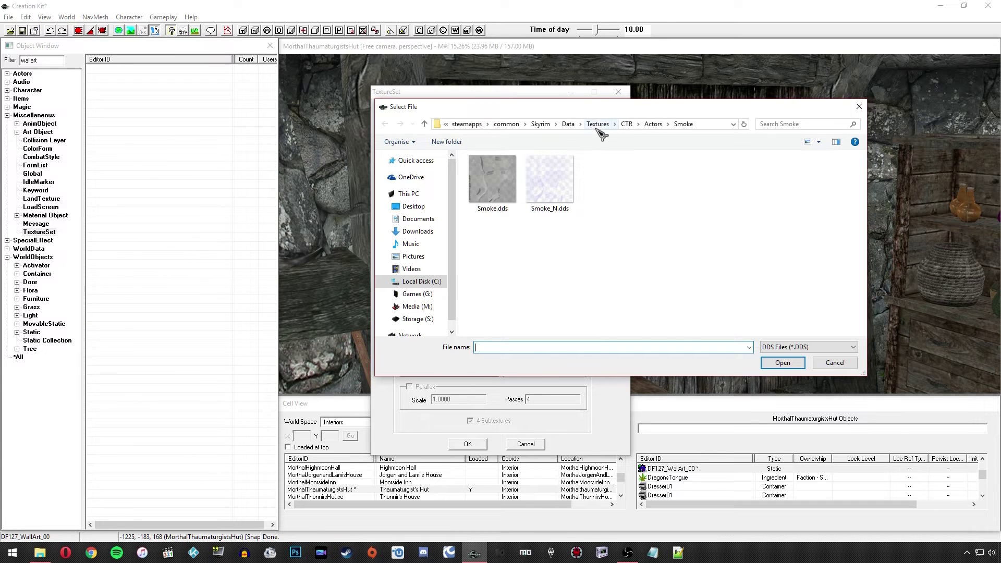
left_click(595, 124)
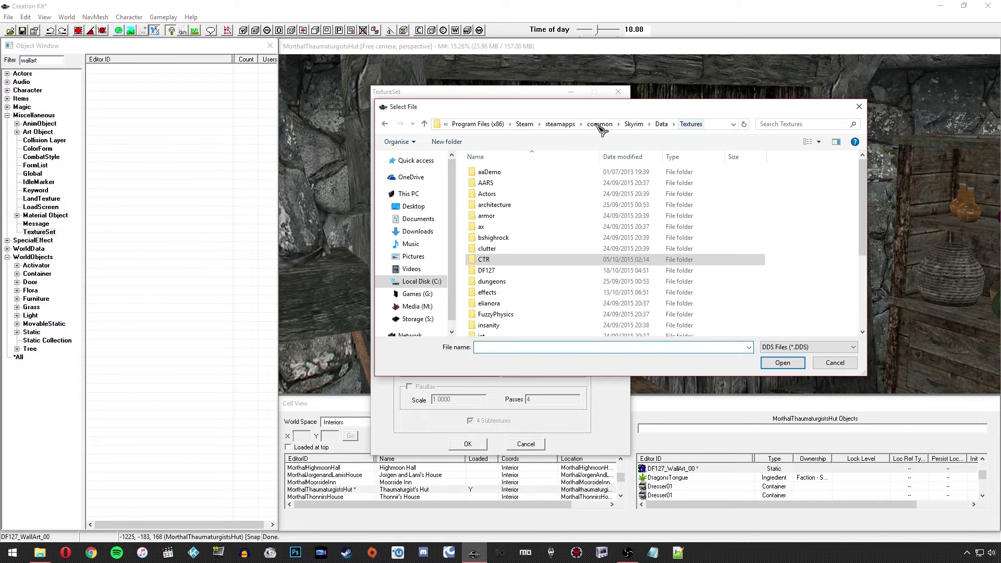
double_click(501, 184)
double_click(503, 194)
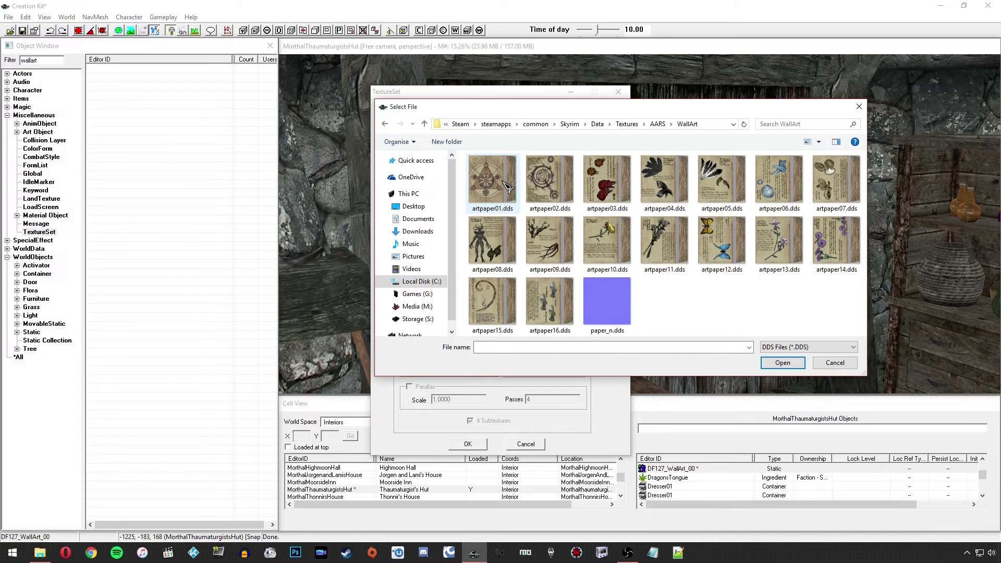
left_click(502, 190)
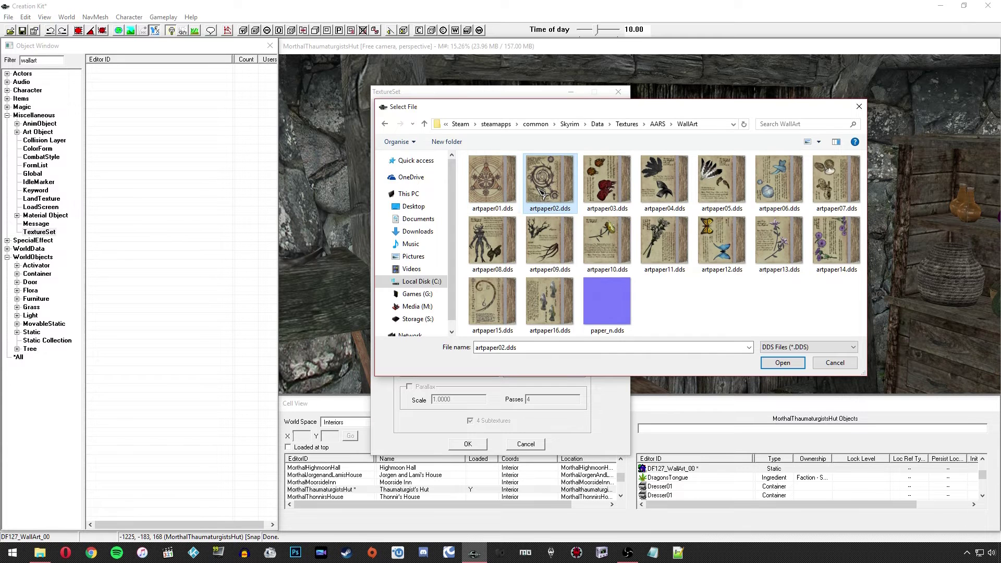
left_click(772, 192)
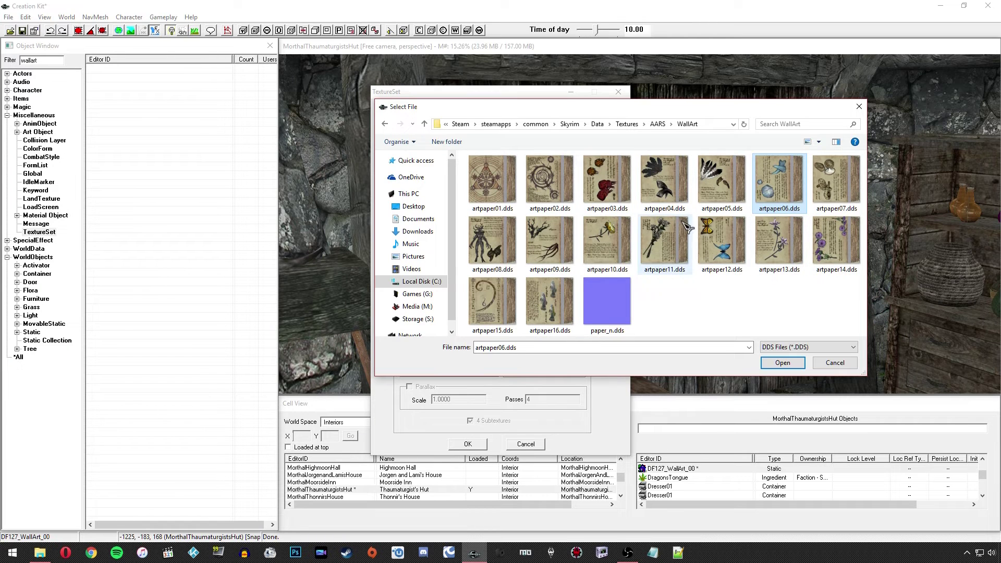
left_click(783, 364)
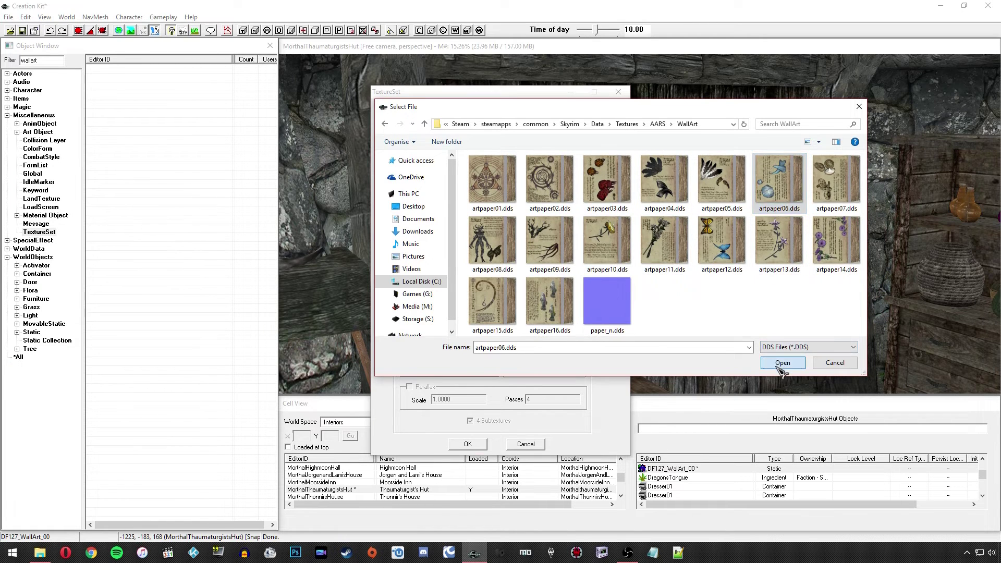
Set the Normal/Gloss map to paper_n.dds.
left_click(466, 146)
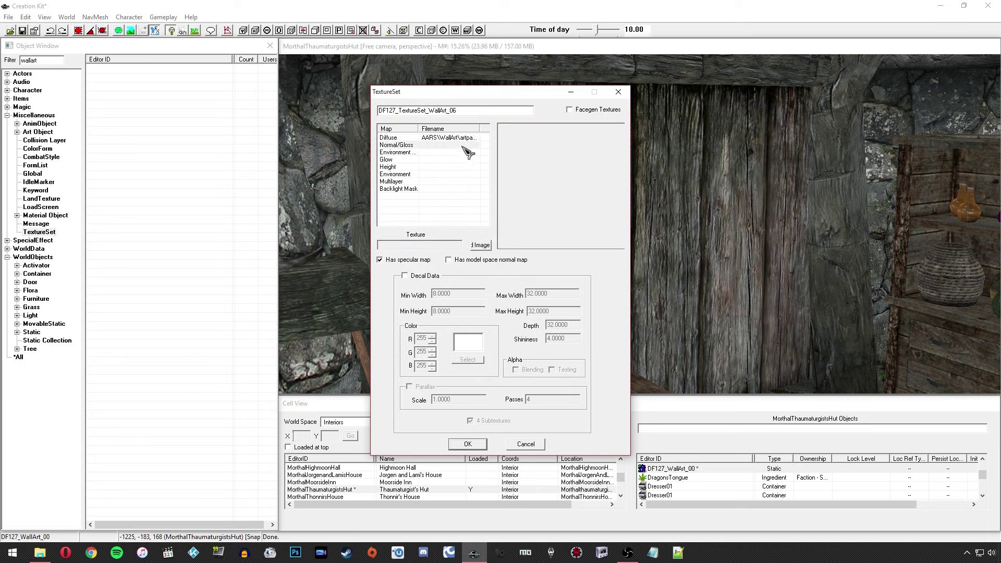
left_click(480, 244)
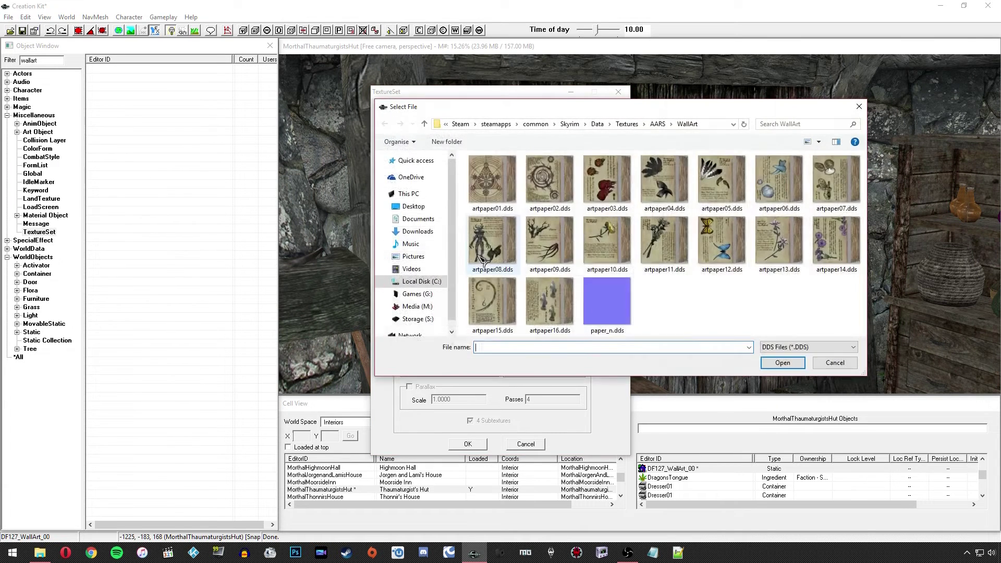
left_click(607, 302)
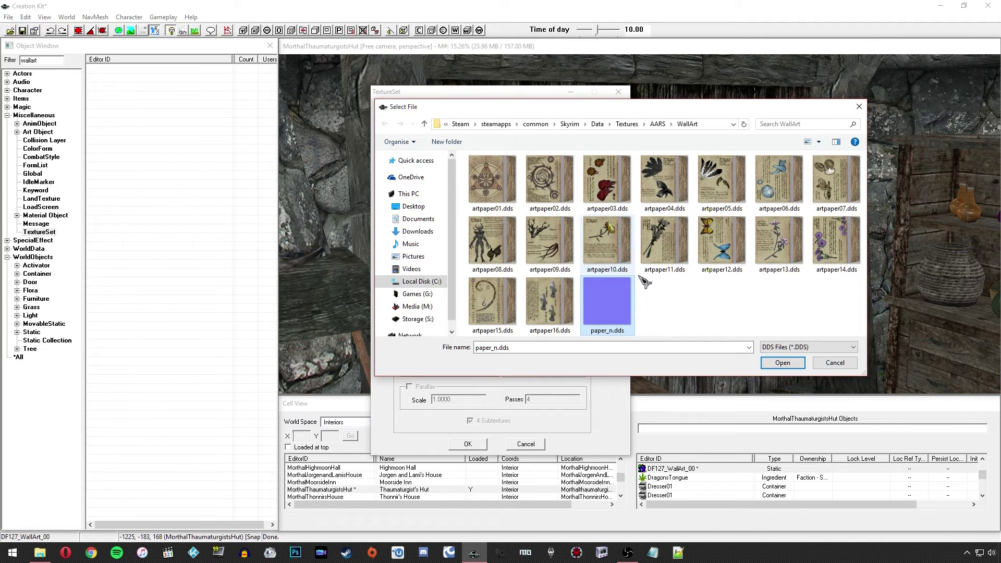
left_click(782, 362)
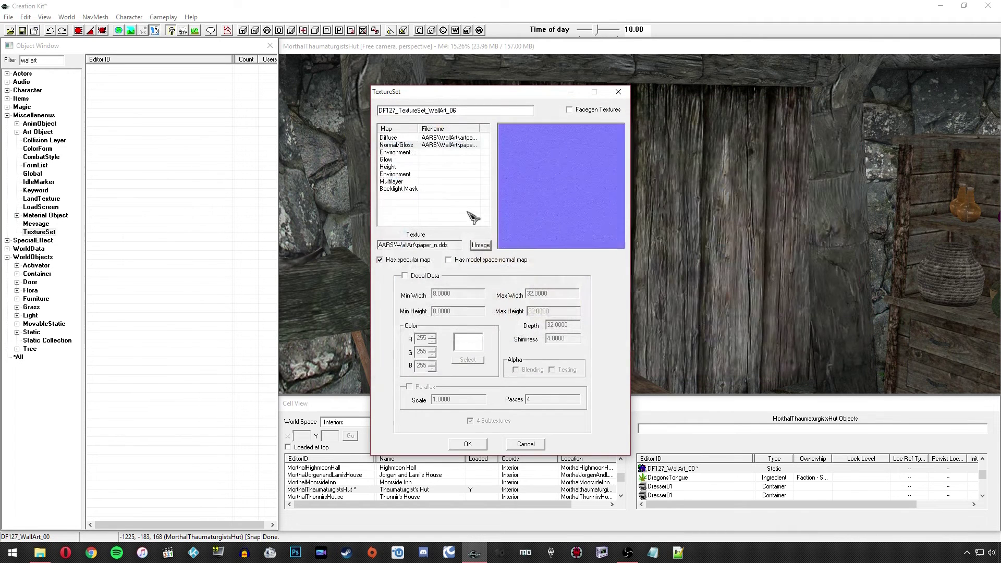
Check the remaining map slots are empty, review both assignments, and save the texture set.
left_click(441, 152)
left_click(437, 159)
left_click(440, 166)
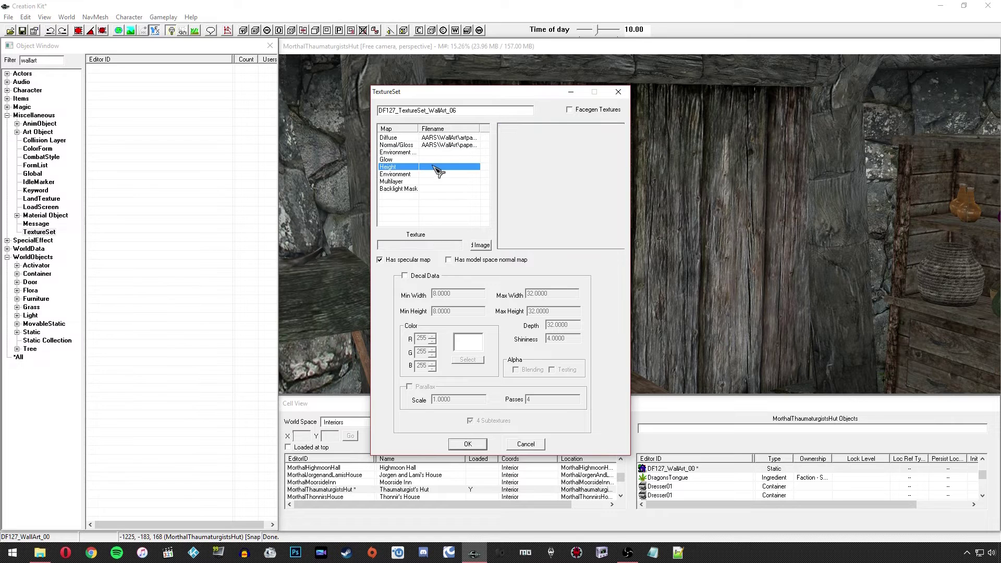
left_click(433, 174)
left_click(435, 182)
left_click(436, 189)
left_click(433, 159)
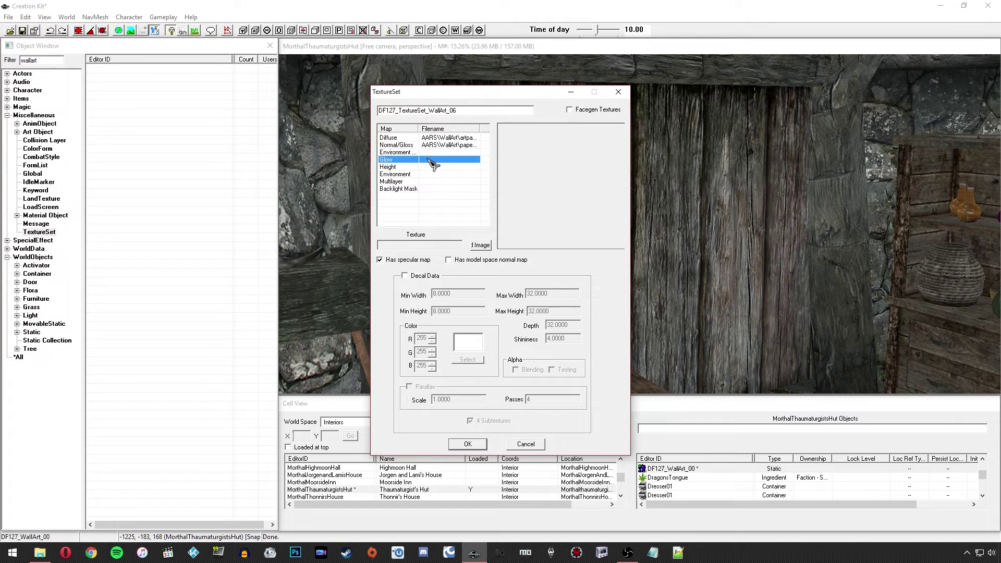
left_click(442, 138)
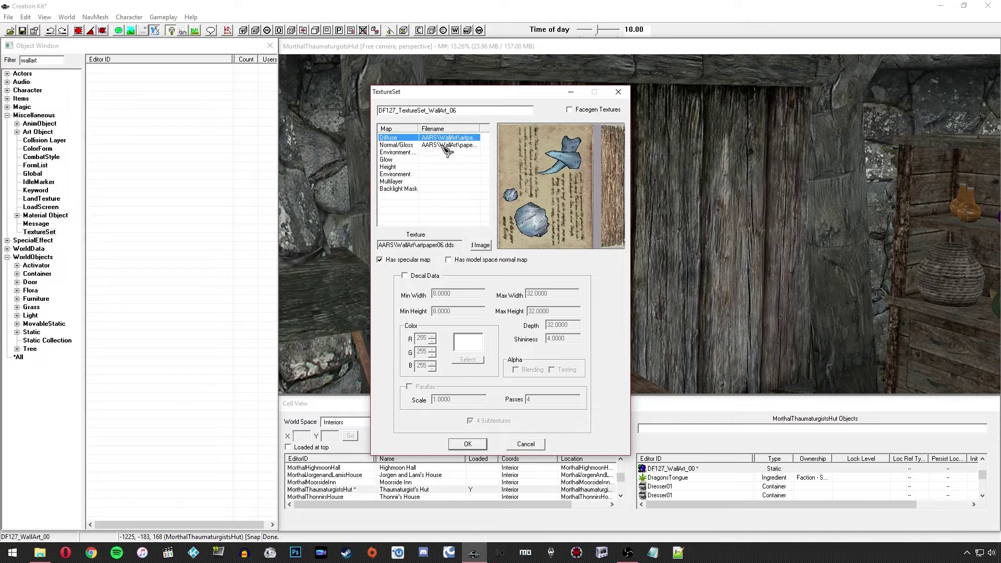
left_click(446, 145)
left_click(446, 137)
left_click(446, 145)
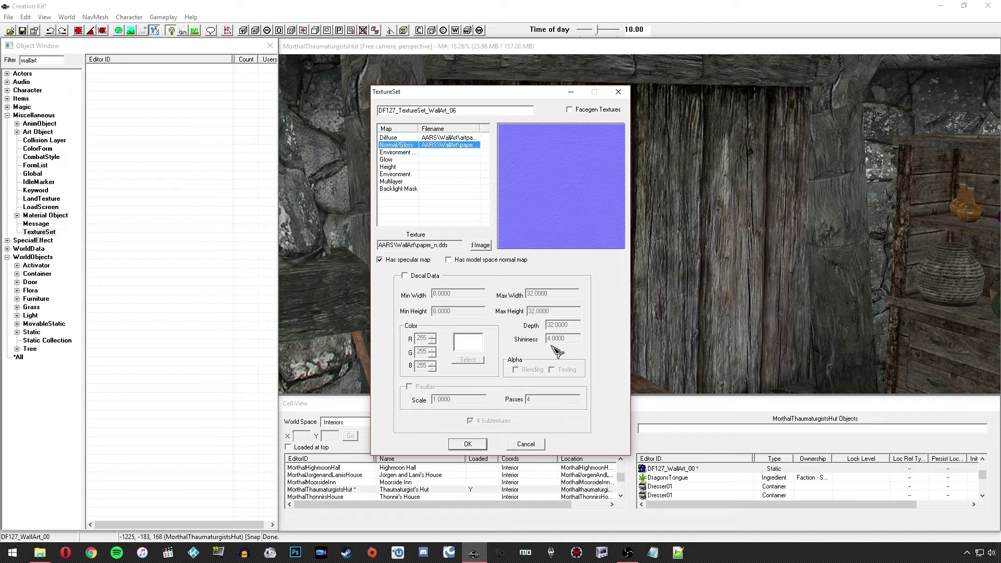
left_click(469, 445)
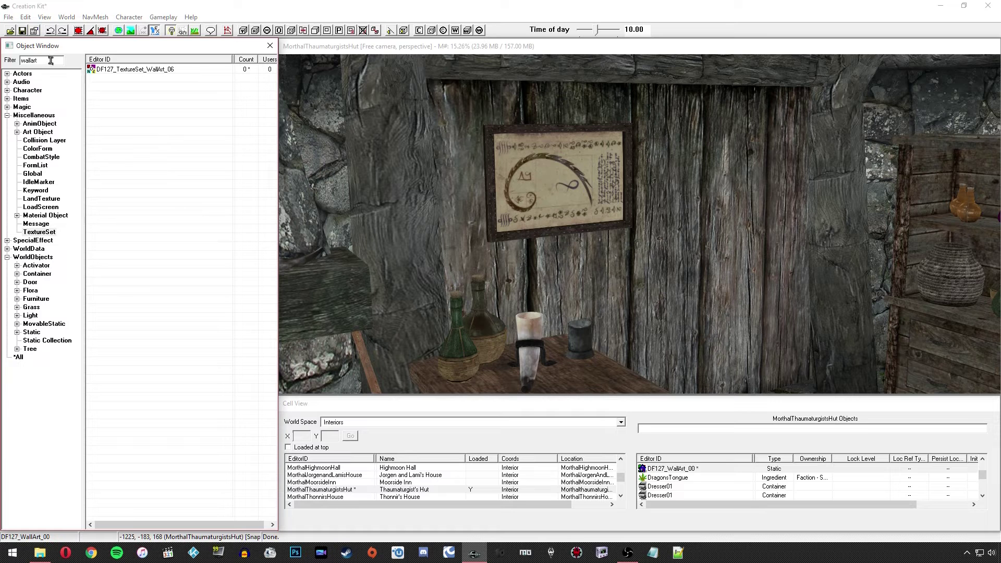
Show the wallart statics again and open DF127_WallArt_NEW's model data.
double_click(42, 59)
left_click(31, 332)
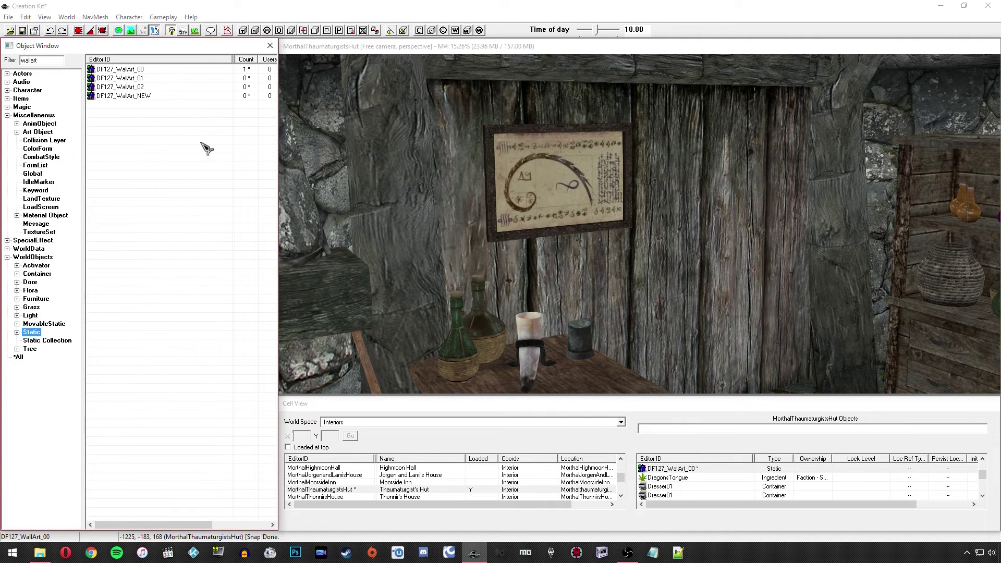
double_click(124, 95)
left_click_drag(501, 167, 306, 172)
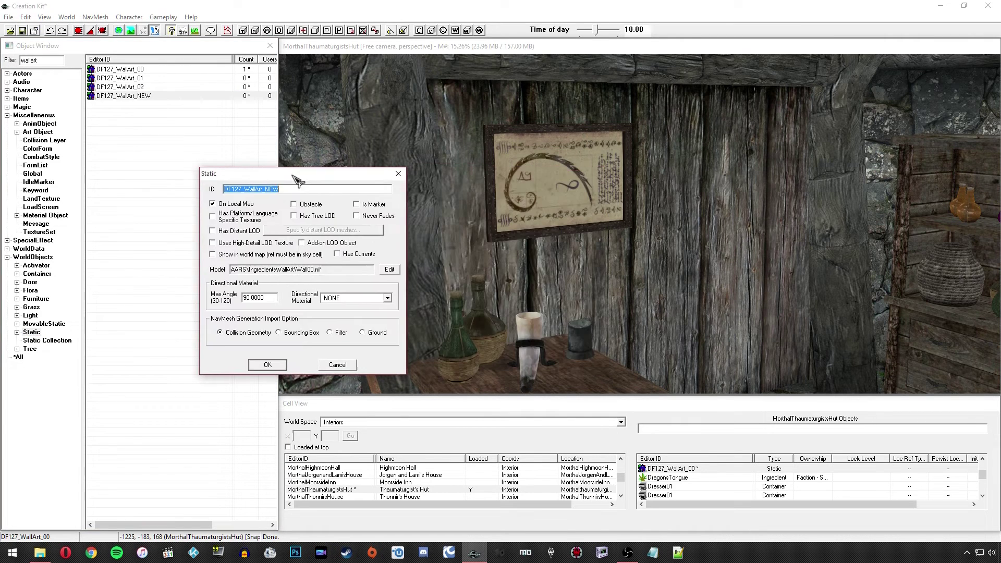
left_click(390, 270)
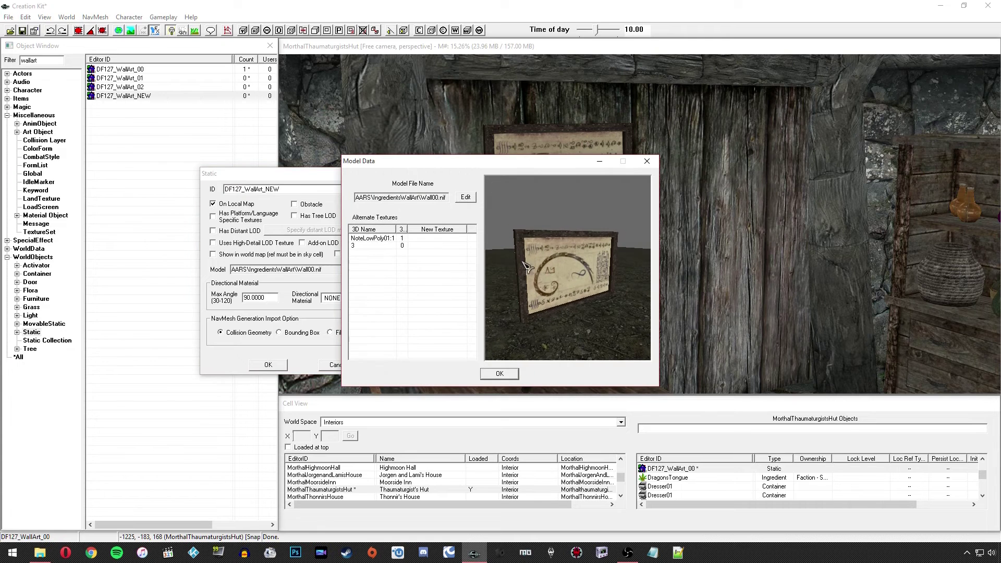
Add DF127_TextureSet_WallArt_06 as a new alternate texture for the NoteLowPoly01:1 shape.
left_click(426, 240)
left_click(426, 241)
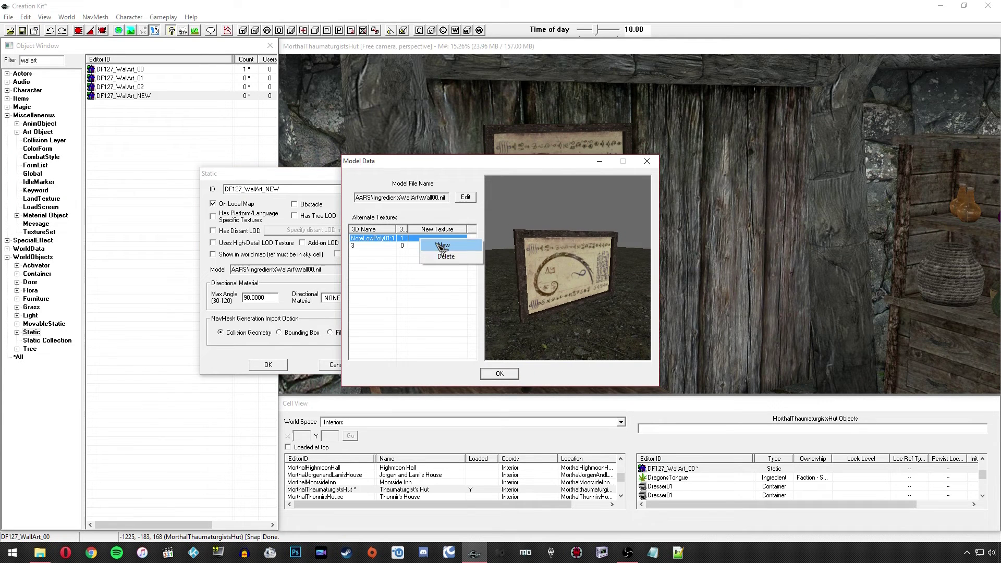
left_click(443, 253)
left_click_drag(440, 177, 350, 209)
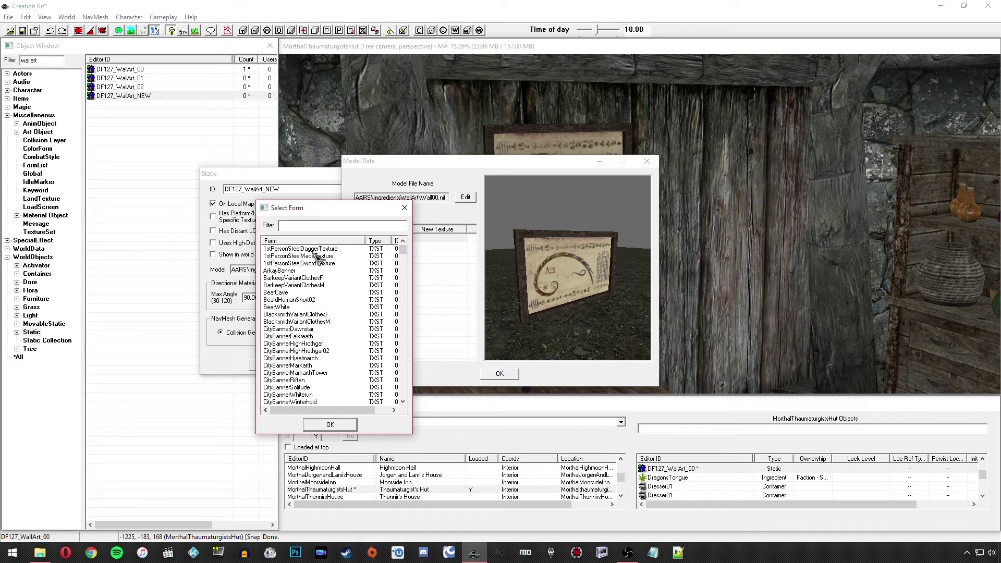
type("df127")
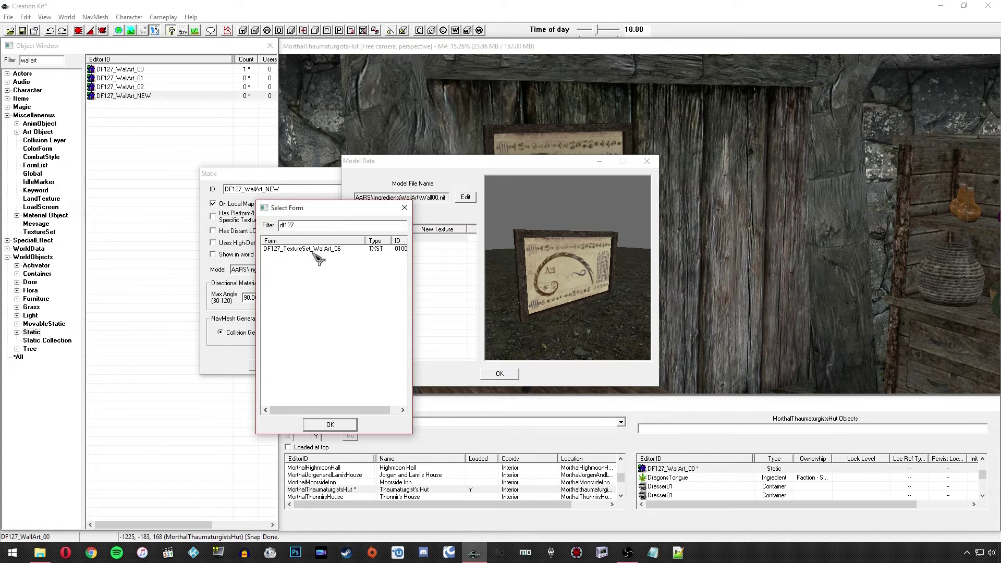
left_click(317, 249)
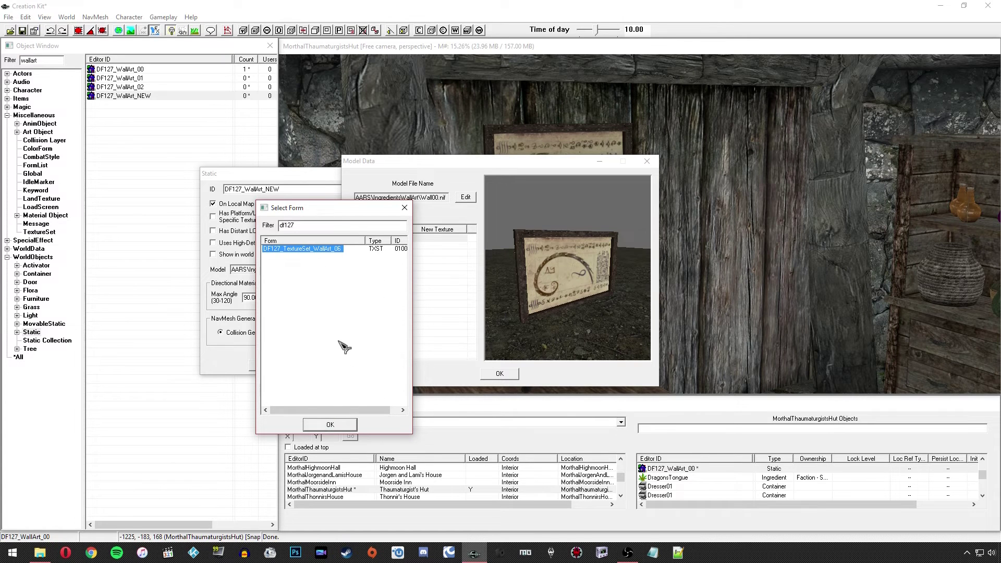
left_click(330, 424)
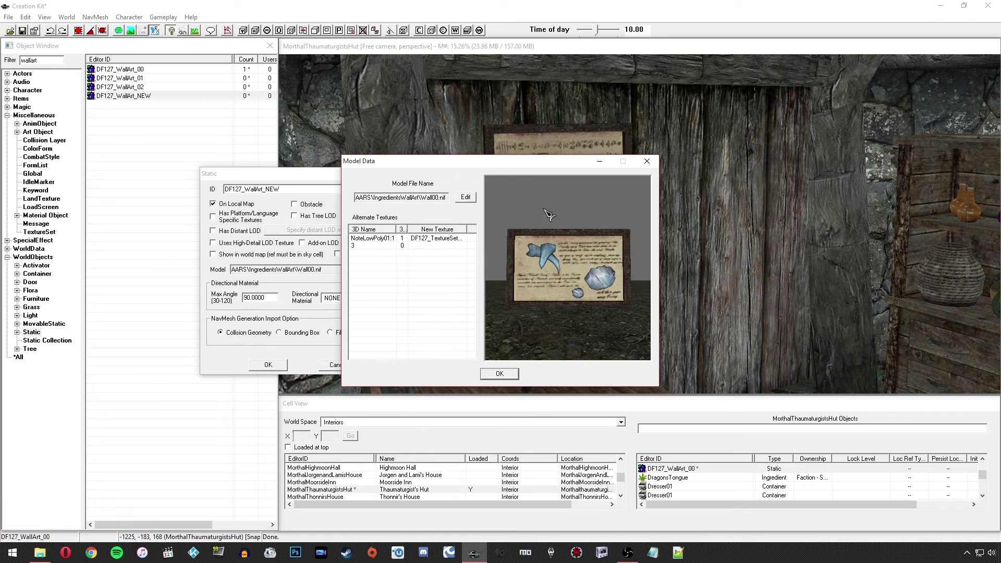
Inspect the retextured preview and accept the model data and static changes.
left_click_drag(594, 291, 582, 273)
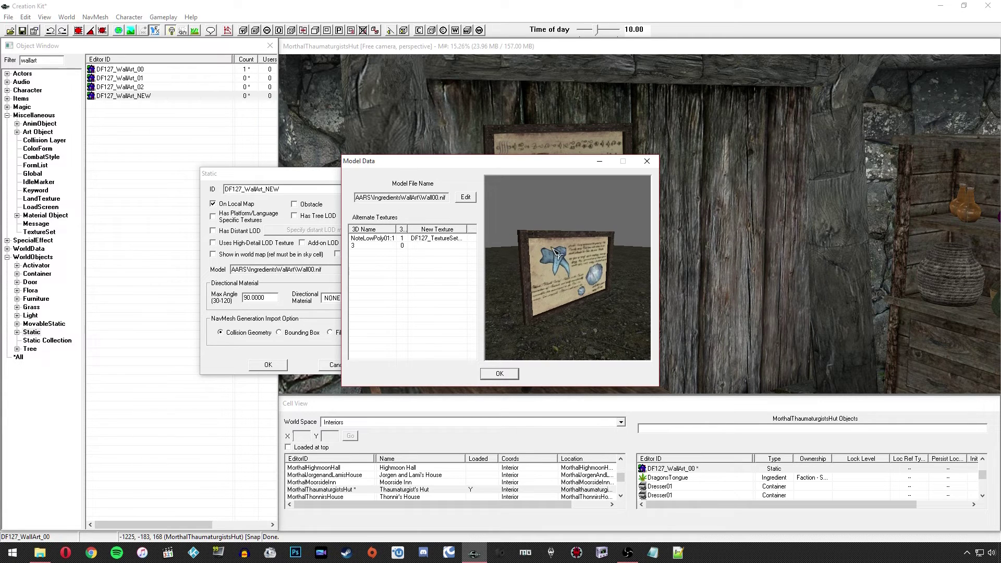
left_click_drag(559, 258, 580, 259)
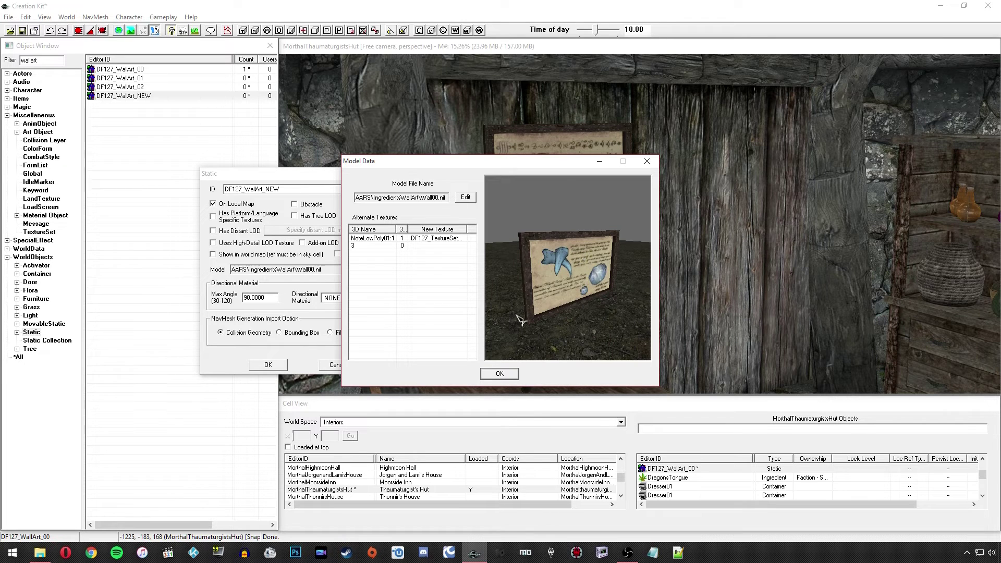
left_click(500, 373)
left_click(268, 365)
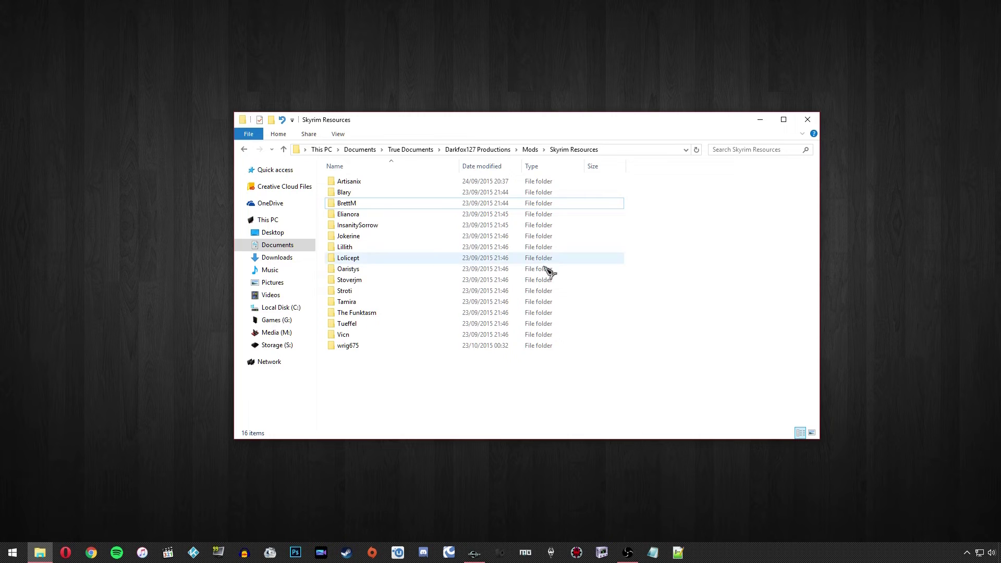
Look over the Skyrim Resources folders, then close the Explorer window.
left_click(405, 247)
left_click(702, 259)
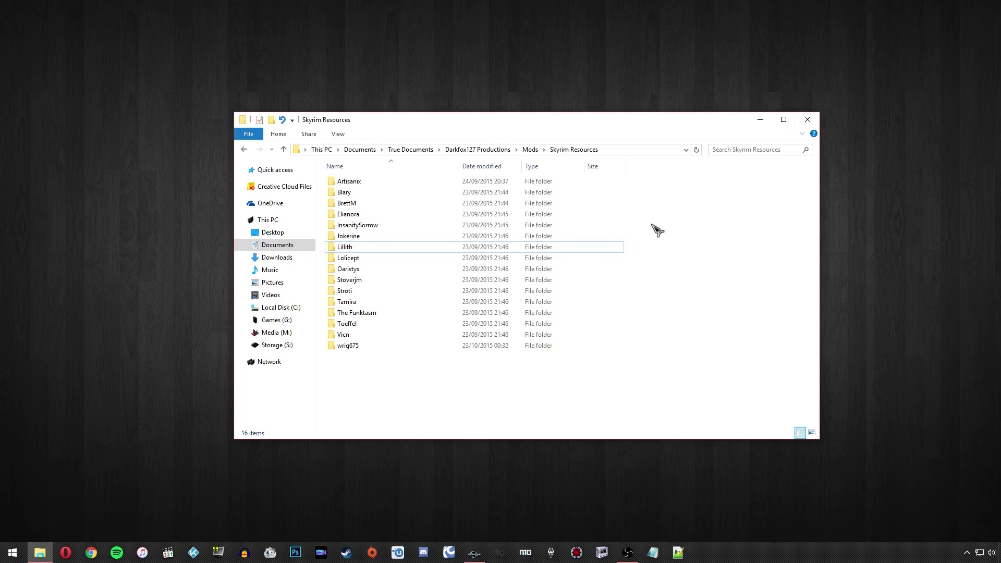
left_click(807, 119)
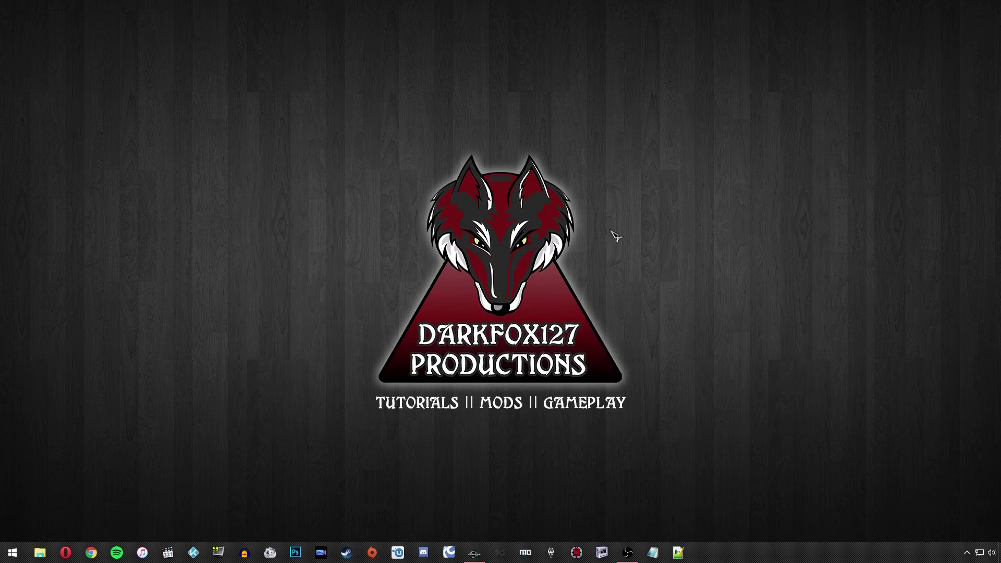
Open the Skyrim Data folder, browse into Meshes\AARS\IngredientsWallArt, then back out to Meshes.
double_click(970, 507)
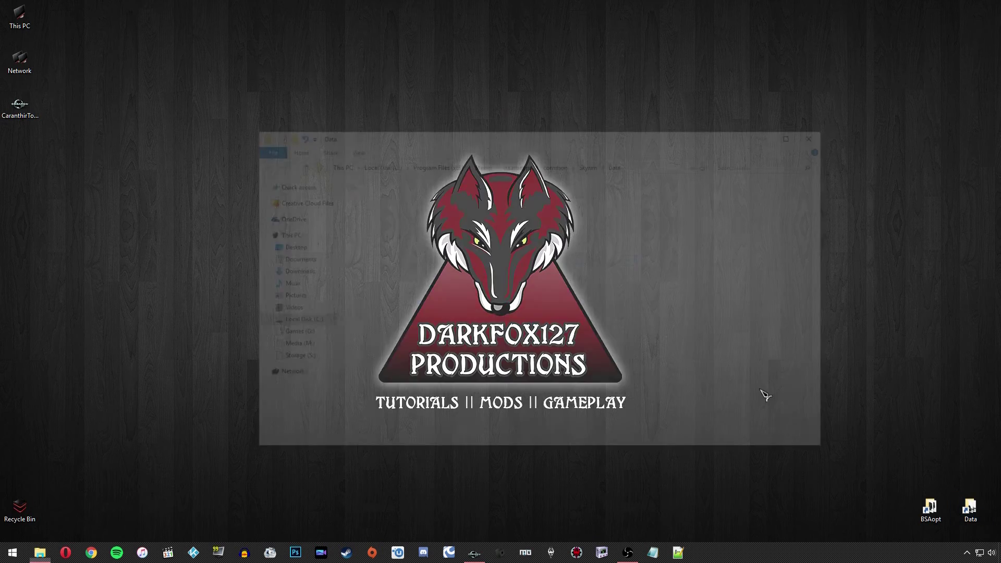
left_click_drag(574, 138, 515, 118)
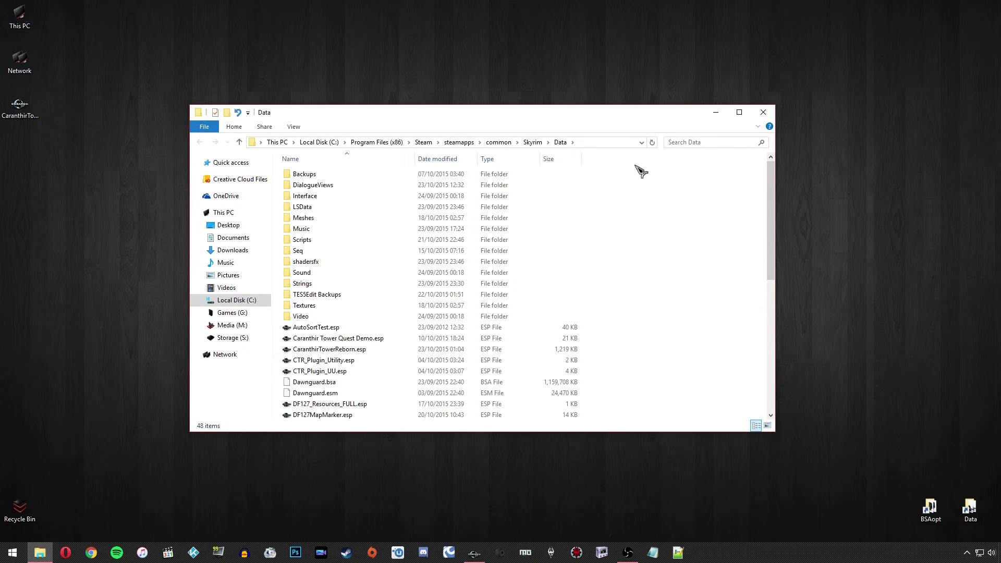
left_click(326, 220)
double_click(327, 220)
double_click(312, 186)
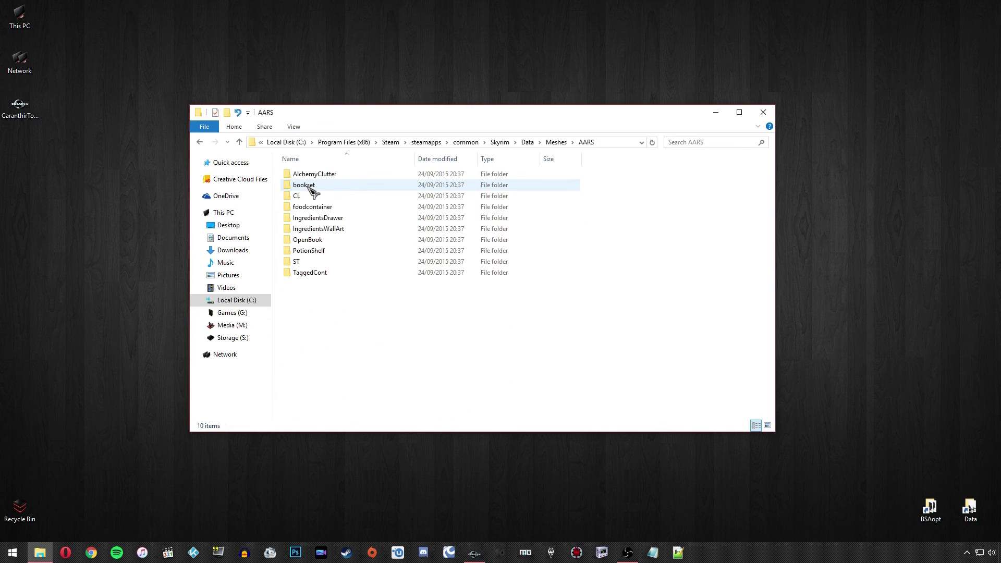
double_click(319, 229)
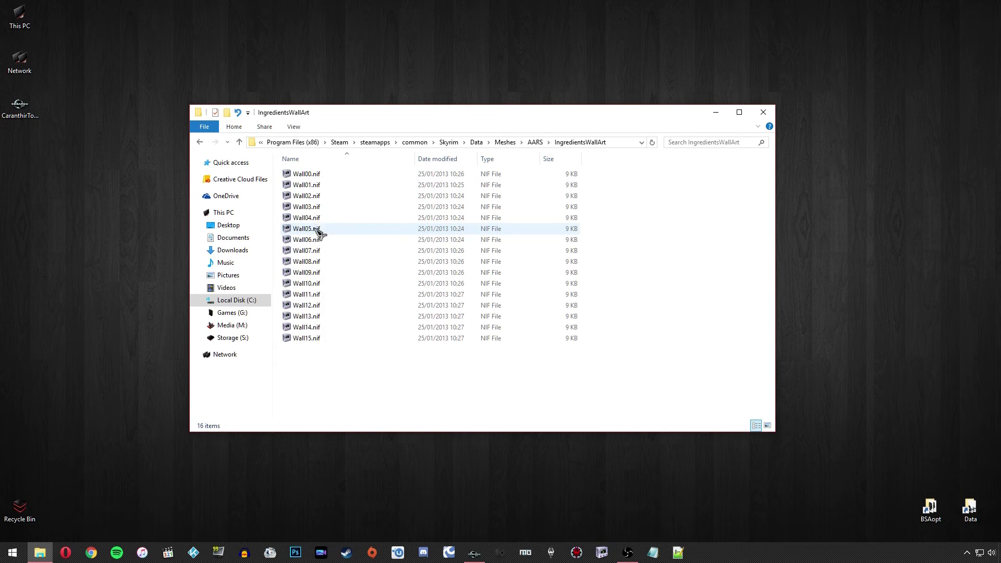
left_click(200, 142)
left_click(200, 142)
left_click(608, 224)
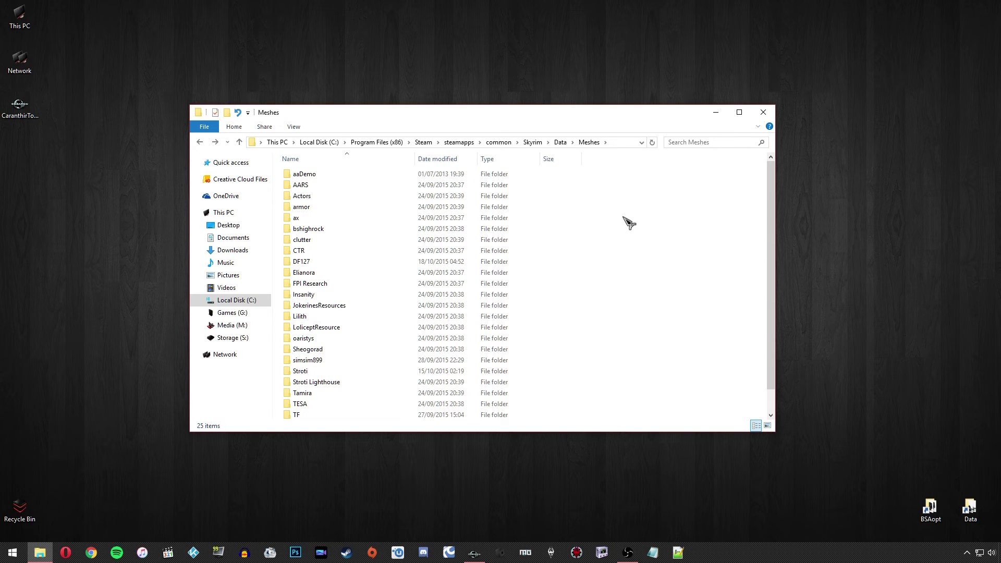
Revisit AARS\IngredientsWallArt, then step back up to the Data folder.
left_click(350, 186)
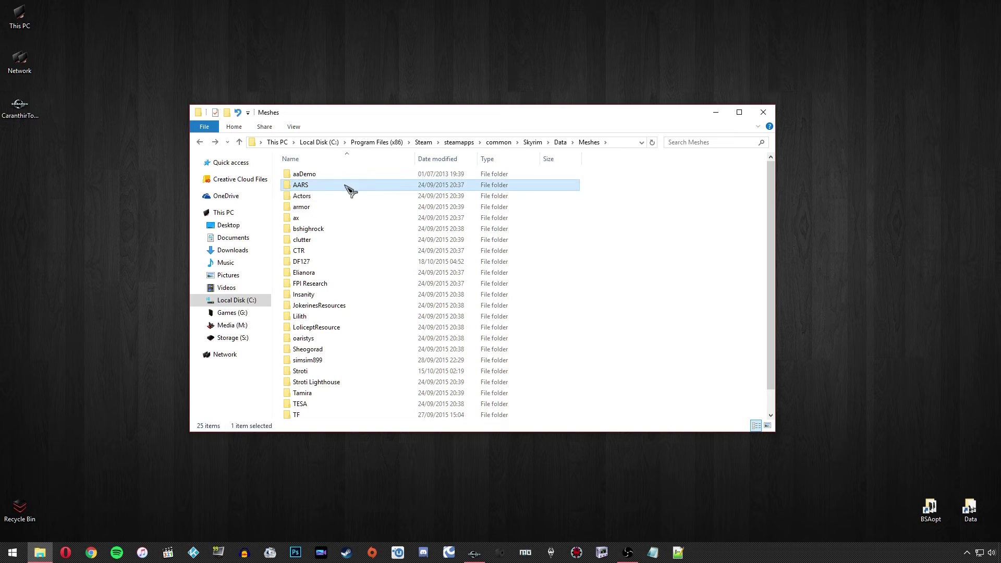
double_click(315, 188)
double_click(319, 228)
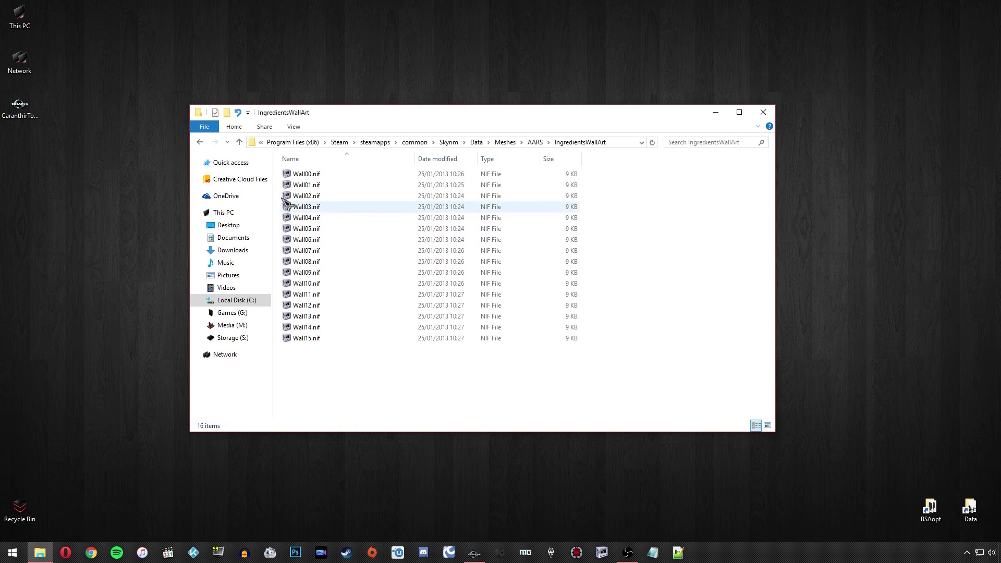
double_click(200, 142)
double_click(318, 187)
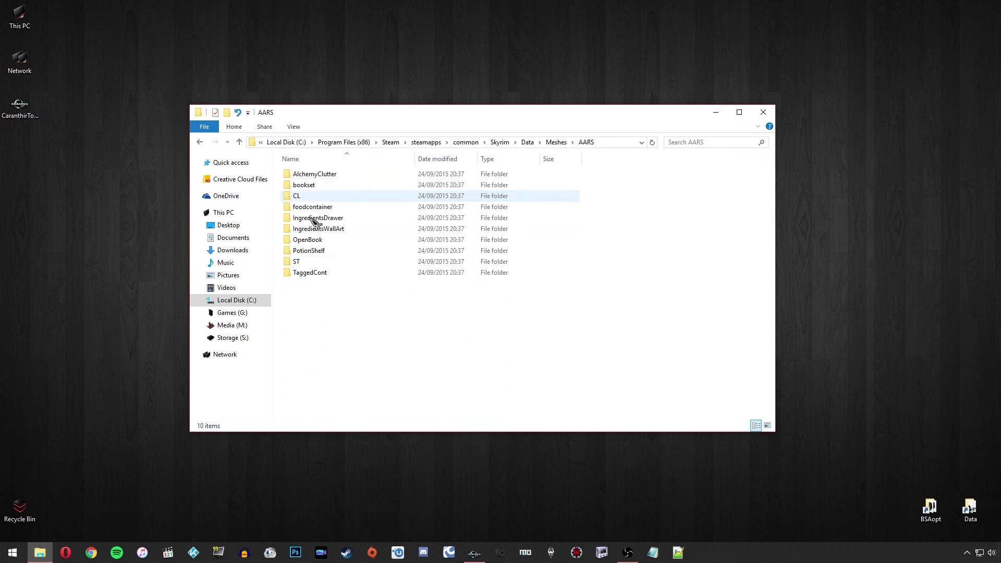
left_click(200, 142)
left_click(199, 142)
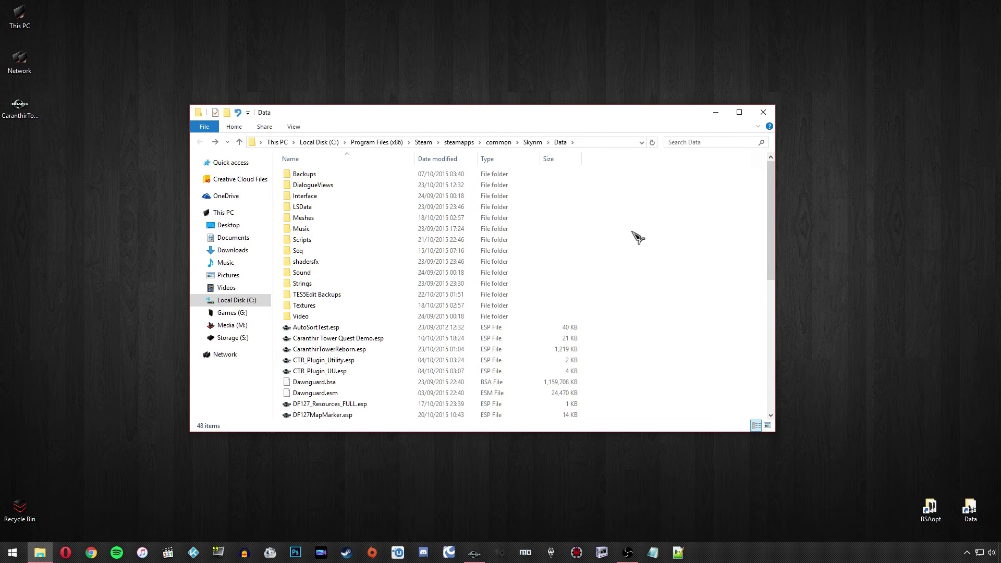
Look through the Meshes\CTR folder and the Textures folder, returning to Data.
double_click(374, 218)
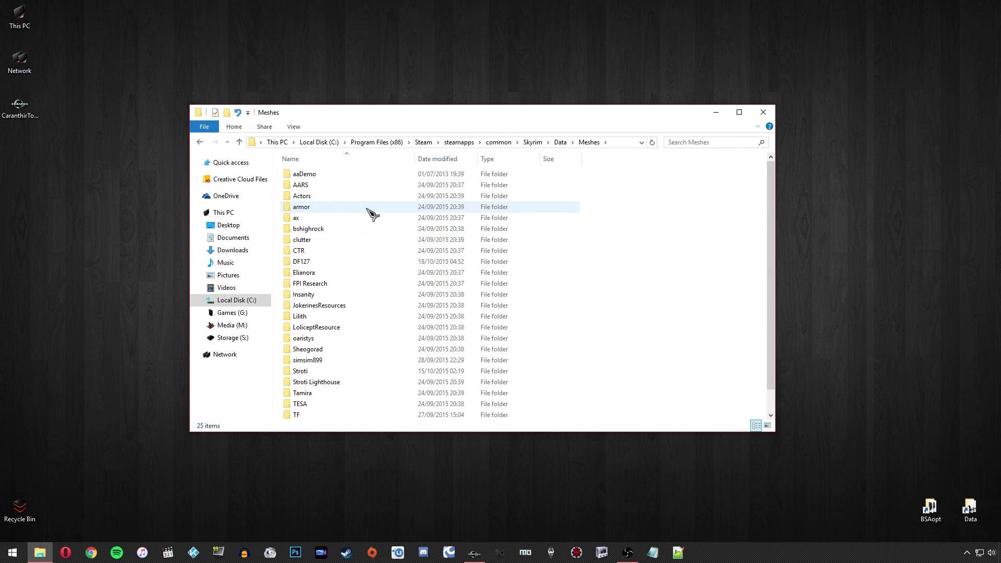
left_click(322, 186)
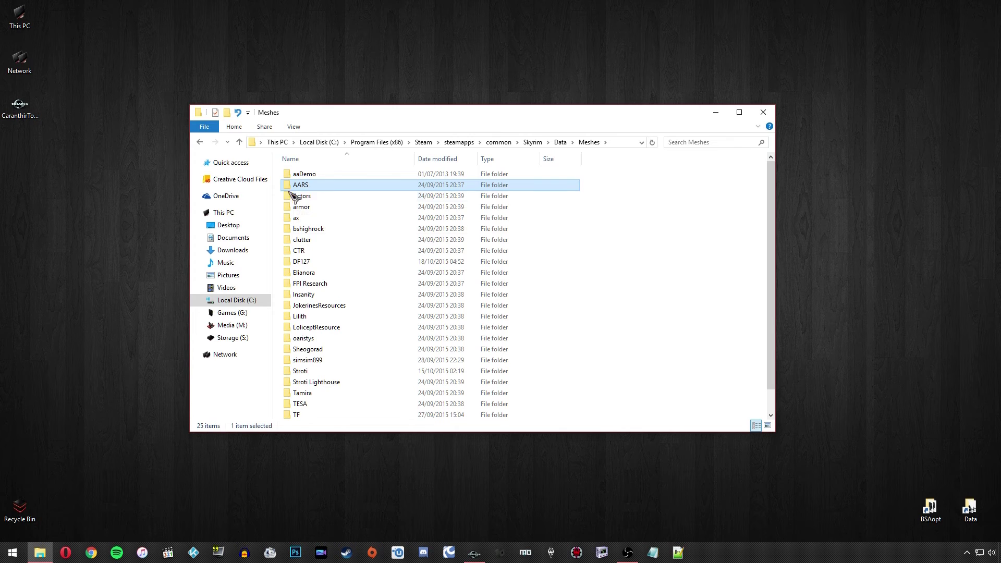
left_click(319, 255)
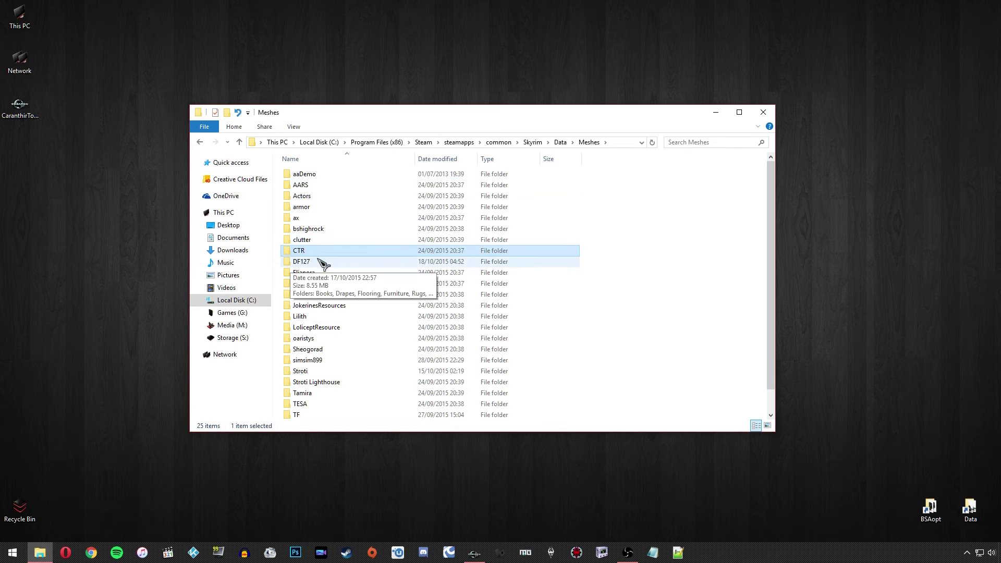
double_click(307, 254)
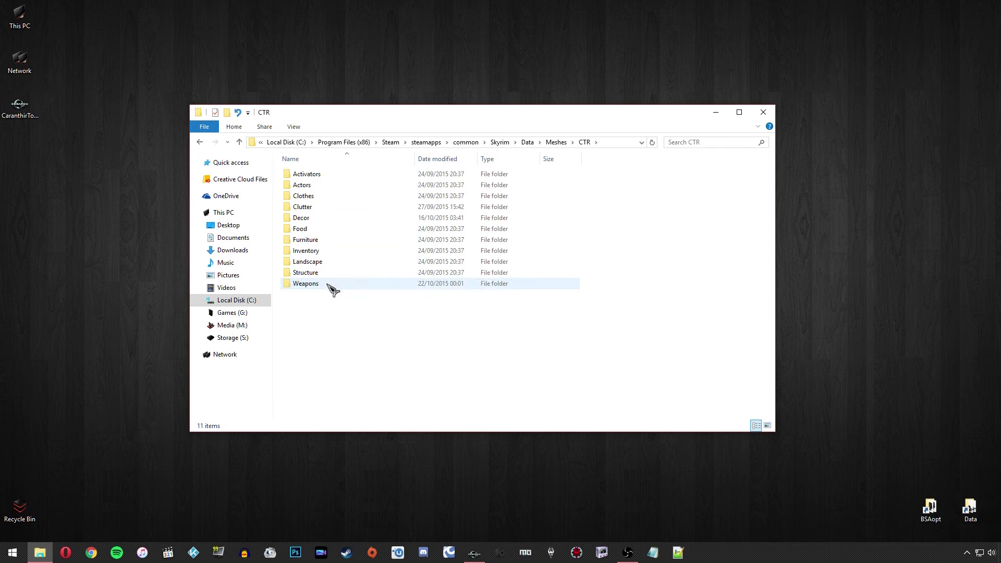
left_click(199, 141)
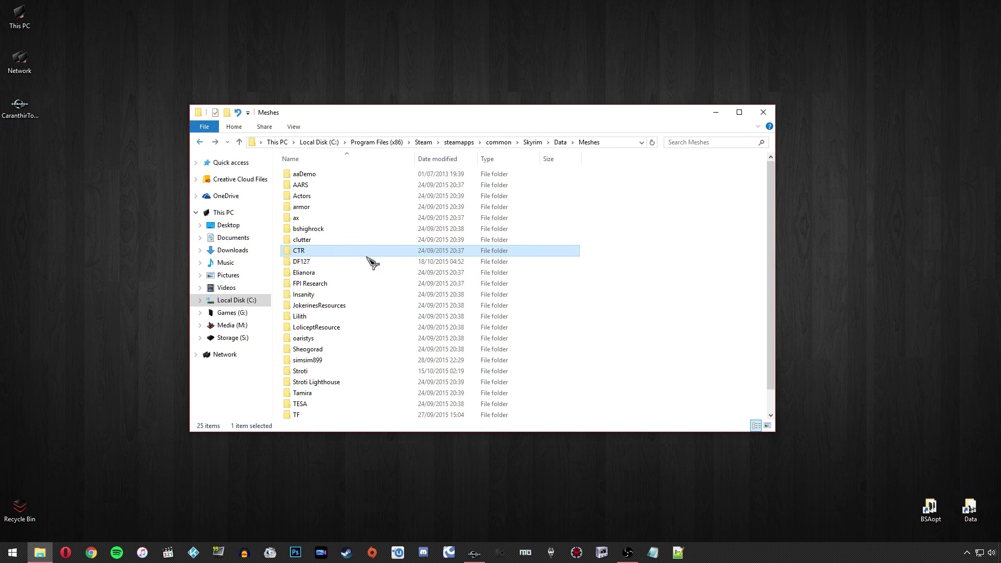
double_click(331, 255)
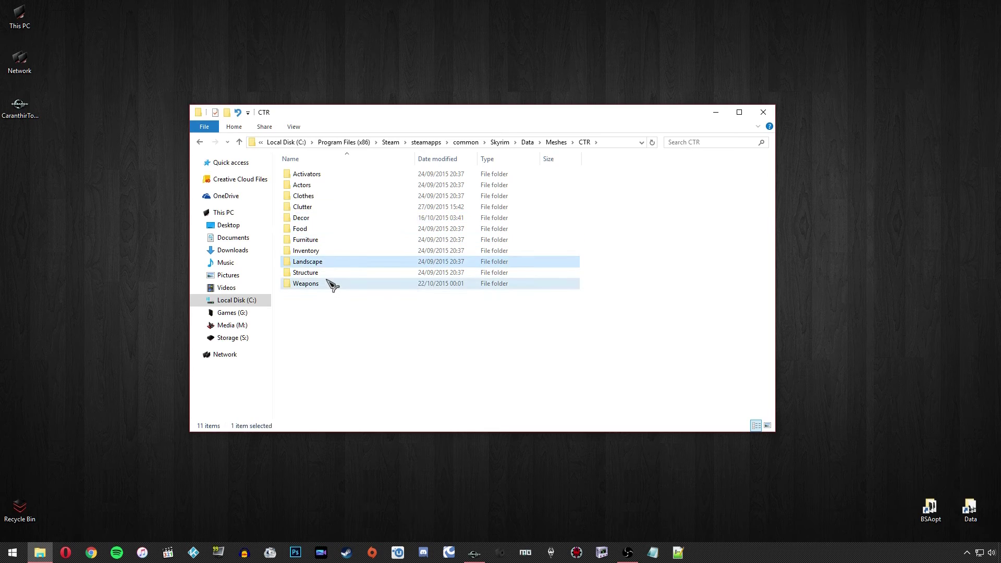
left_click(200, 142)
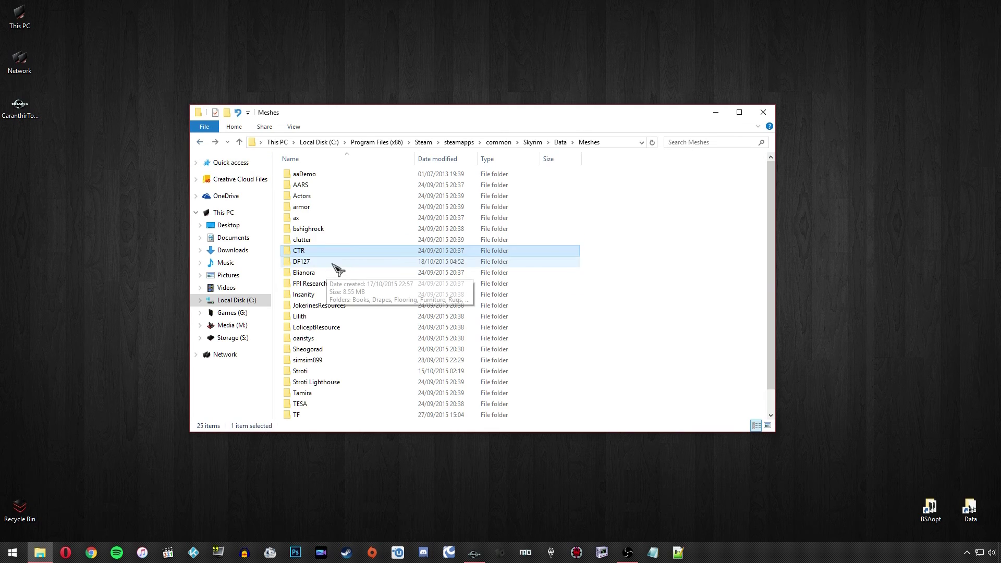
left_click(593, 254)
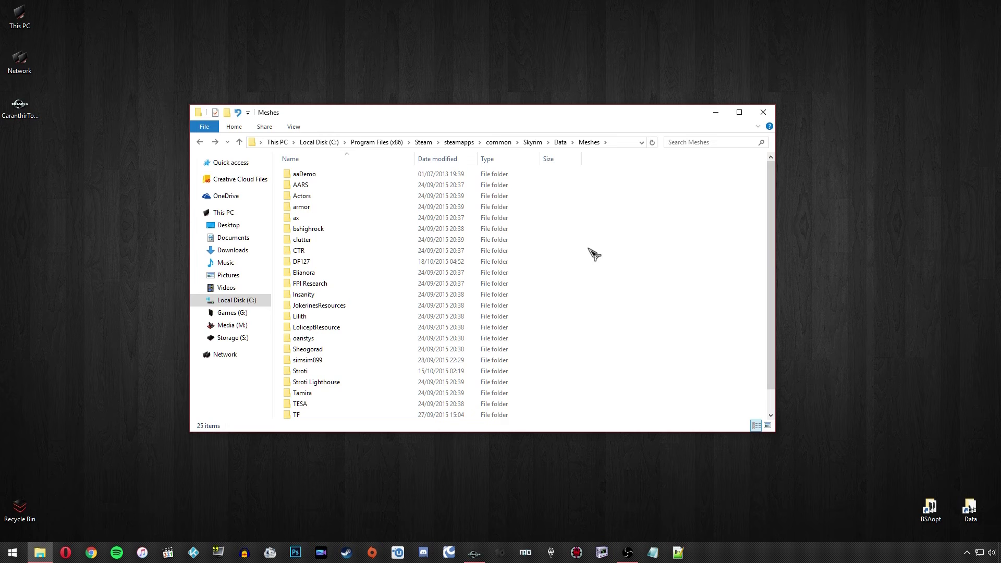
left_click(560, 141)
left_click(336, 306)
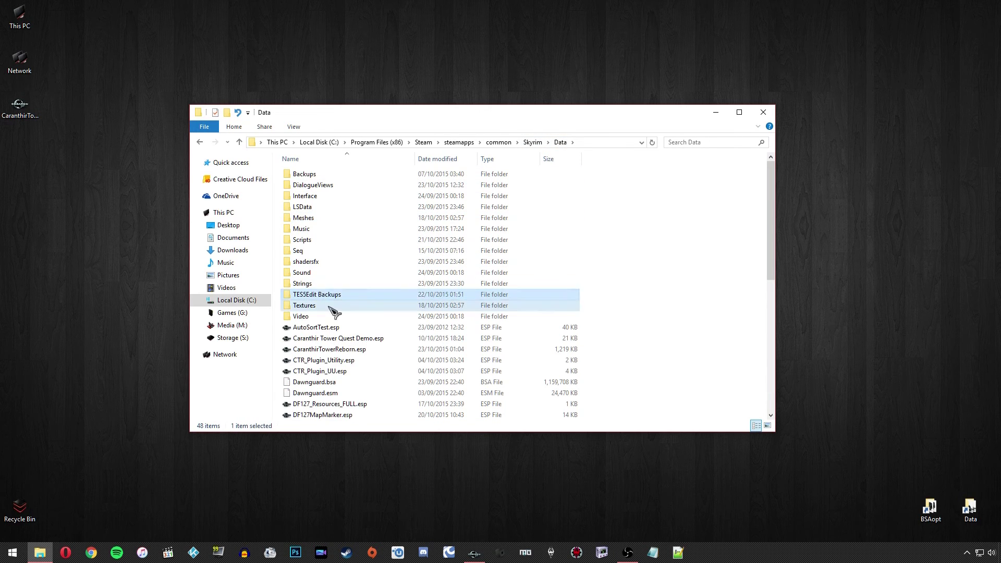
double_click(312, 308)
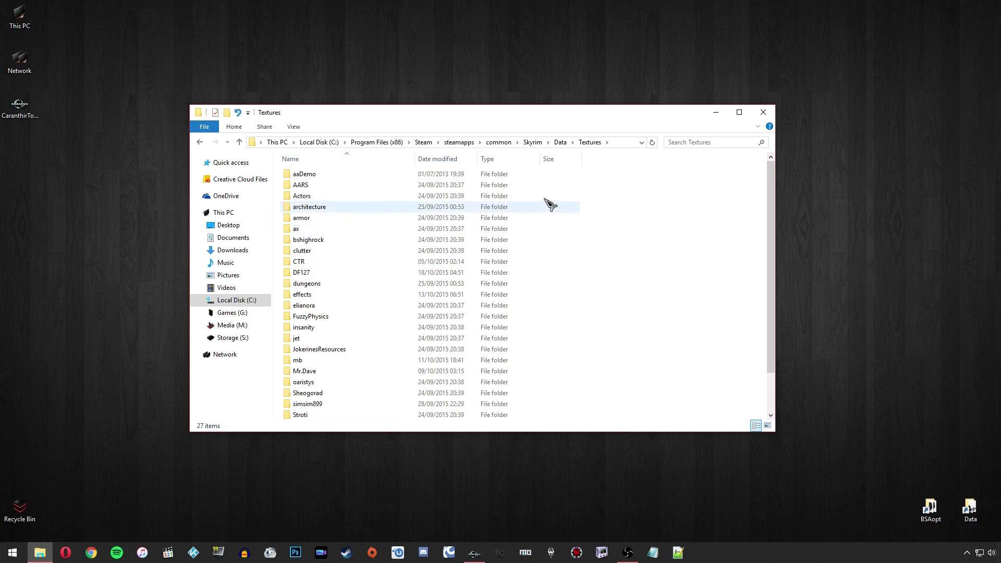
left_click(560, 142)
Open CTR_Misc_Bookcases_01.nif from Meshes\CTR\Inventory\Craft in NifSkope.
double_click(327, 222)
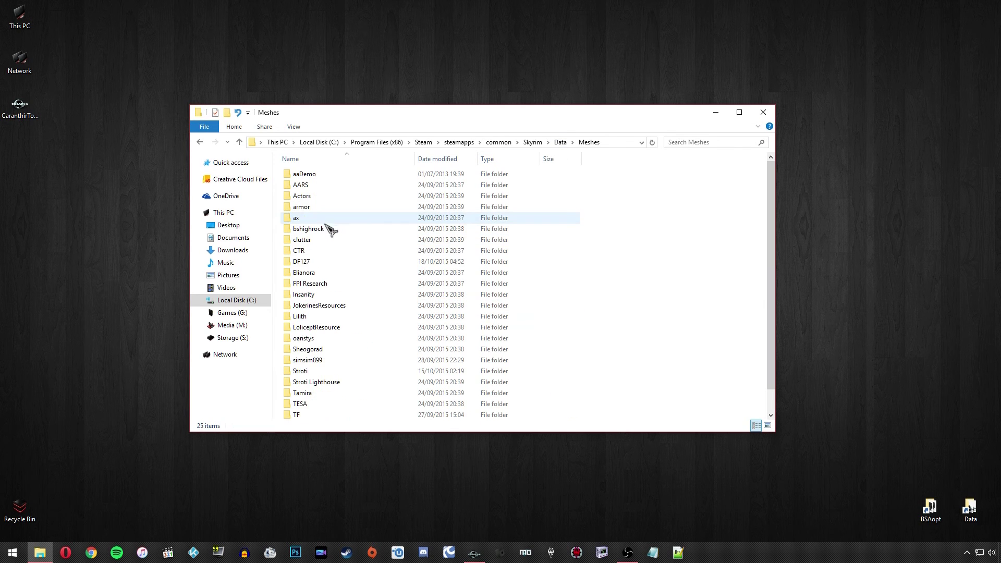
double_click(326, 252)
double_click(328, 250)
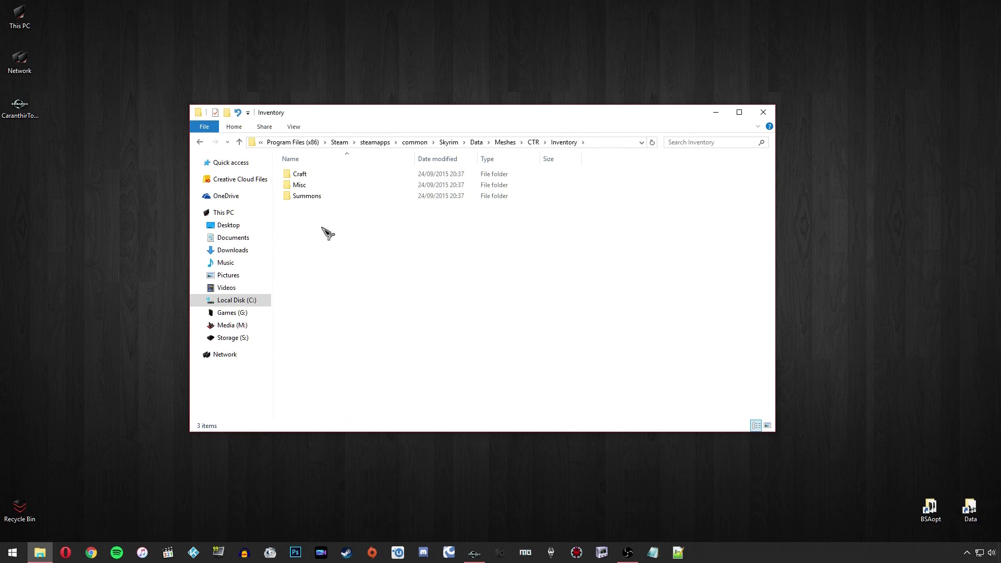
double_click(315, 175)
left_click(328, 196)
key("Return")
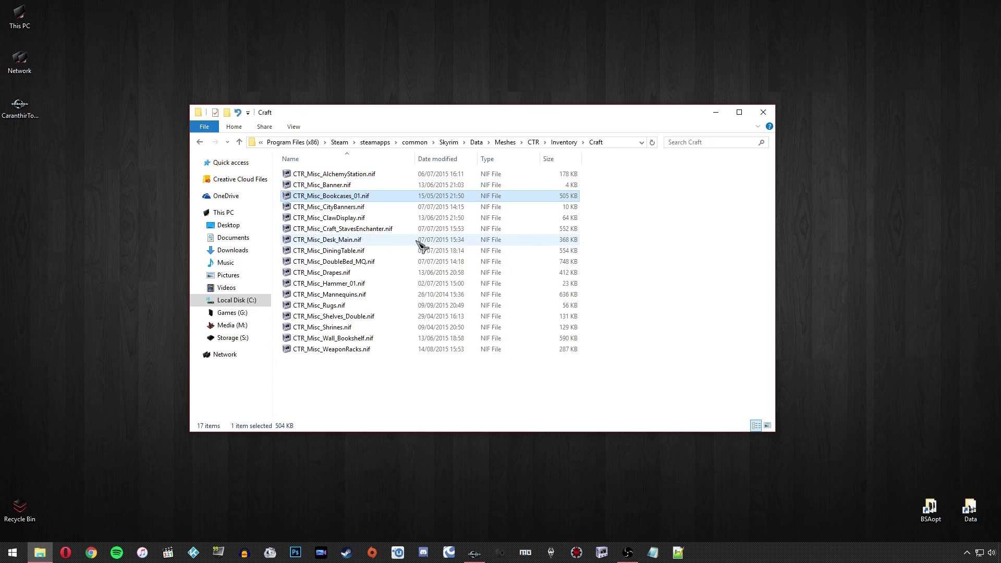
Show the left door's BSShaderTextureSet, with NobleFurnChest01.dds in the first texture slot.
scroll(542, 248, "up", 5)
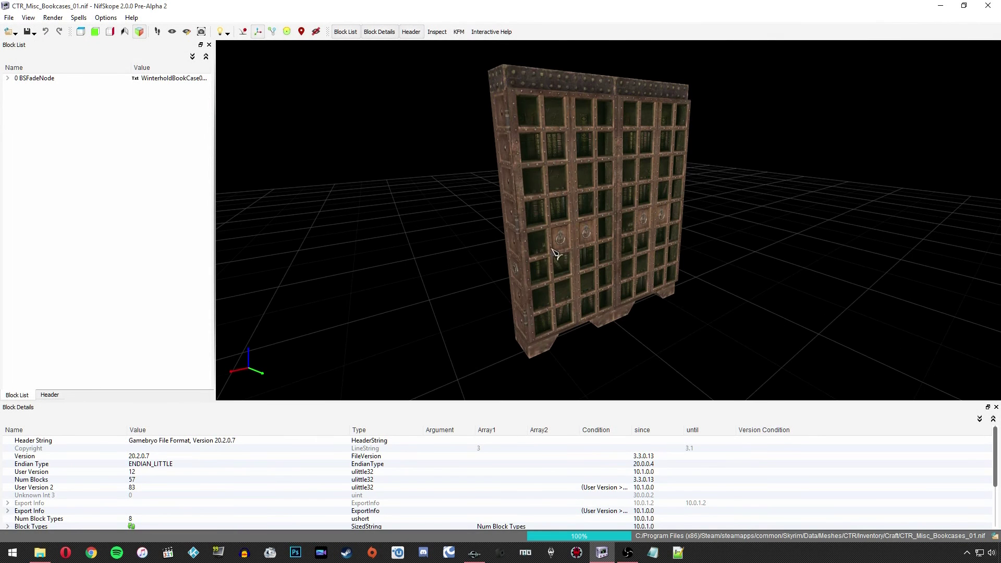
left_click(532, 245)
left_click(29, 132)
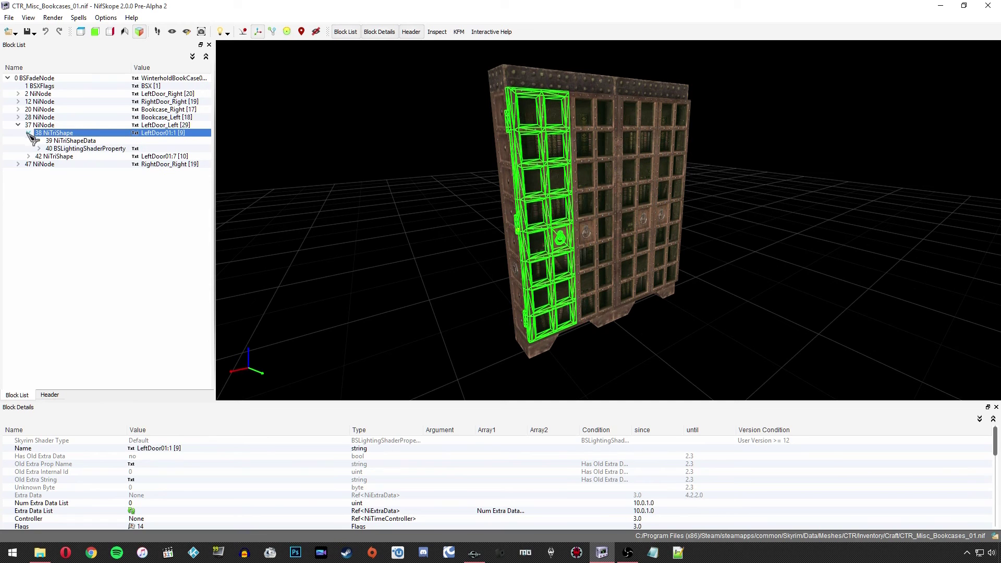
left_click(39, 149)
left_click(79, 156)
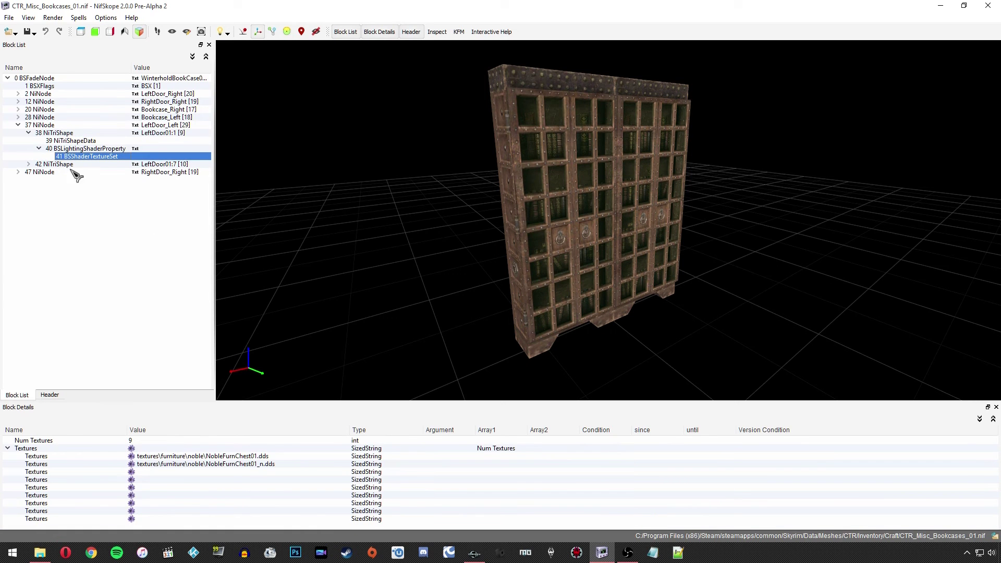
left_click(157, 457)
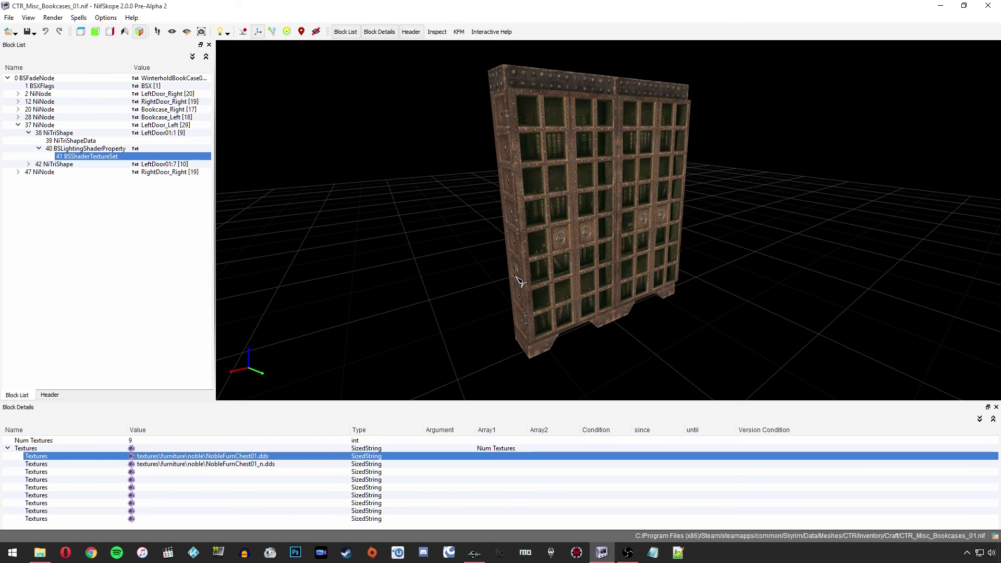
Check the remaining texture slots while orbiting the bookcase, then close NifSkope.
left_click_drag(518, 281, 476, 270)
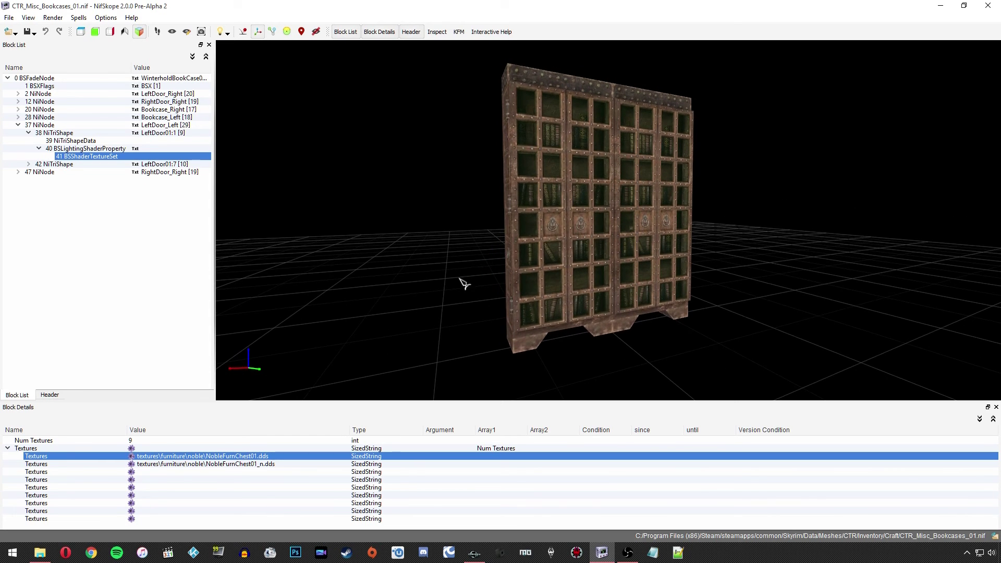
left_click(188, 479)
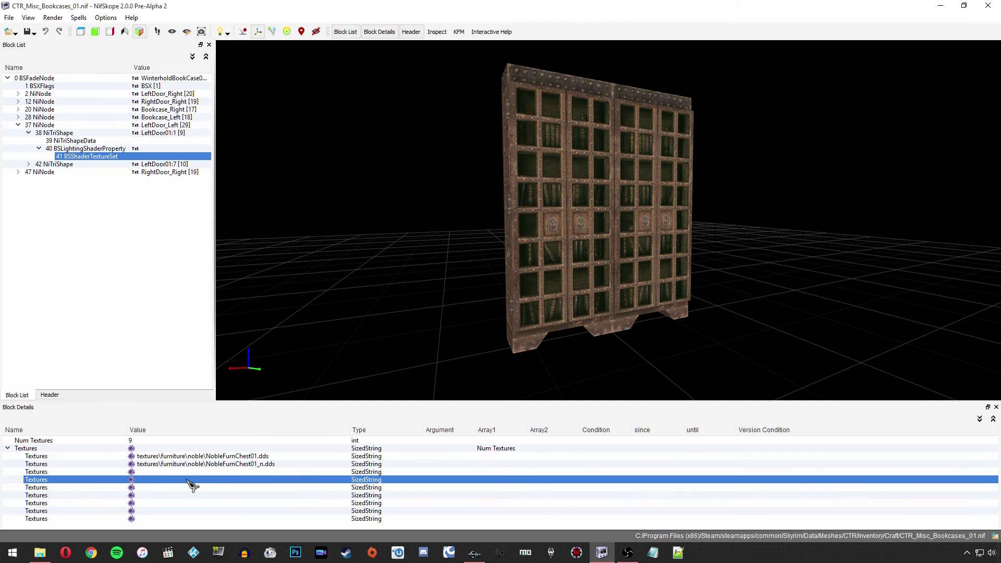
left_click(190, 456)
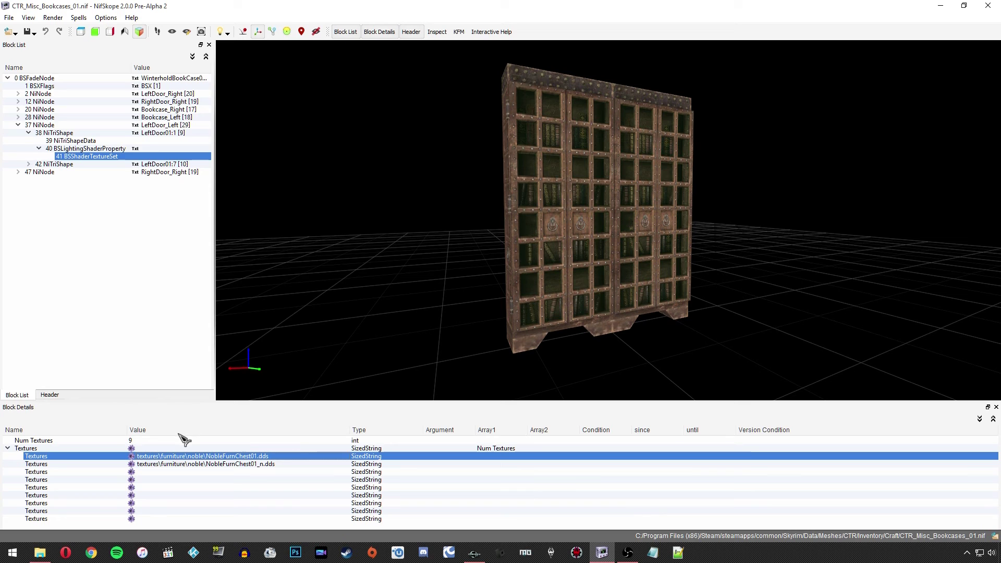
left_click(179, 473)
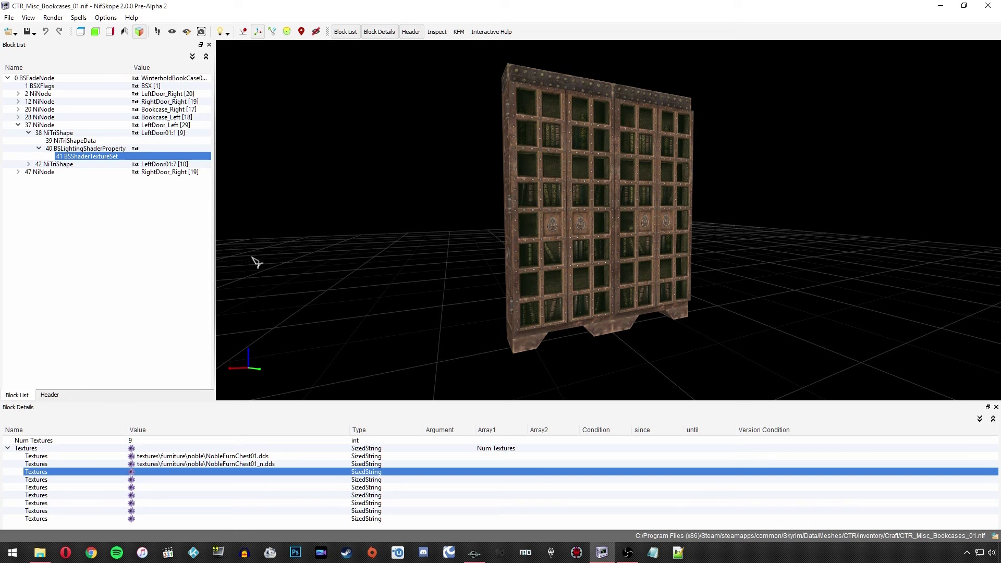
left_click_drag(353, 217, 364, 232)
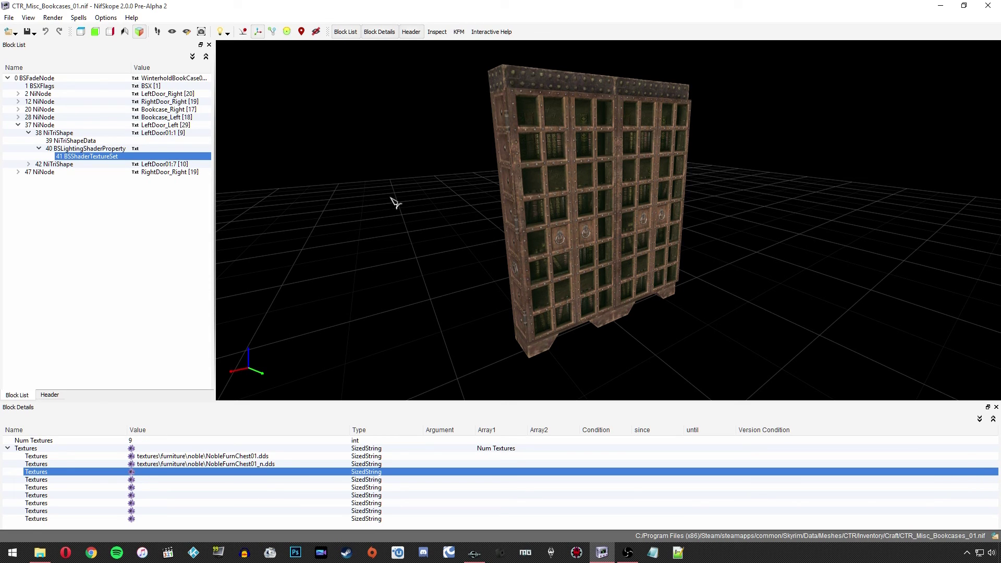
left_click(994, 7)
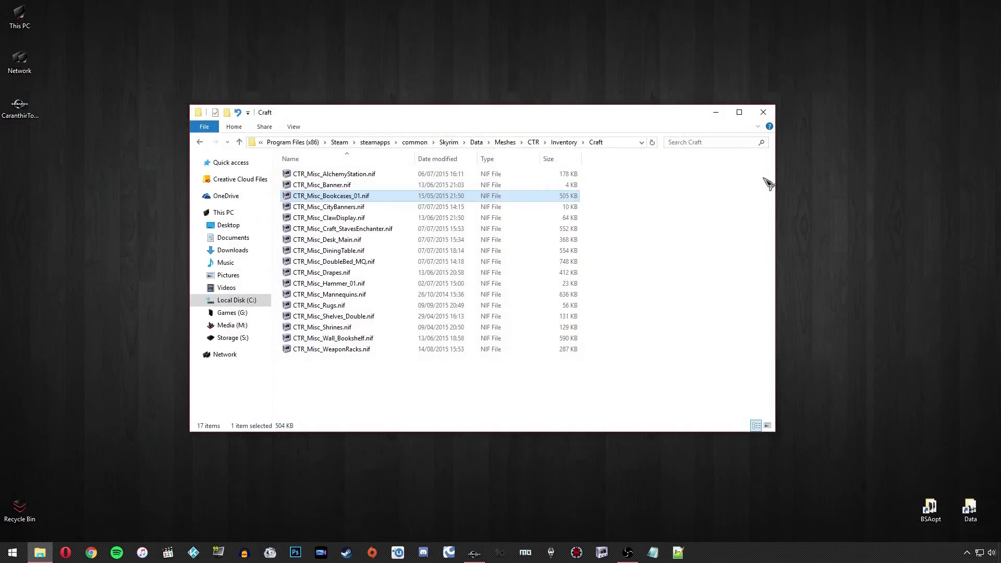
Leave the Craft folder and look into CTR again before returning to Meshes.
left_click(358, 205)
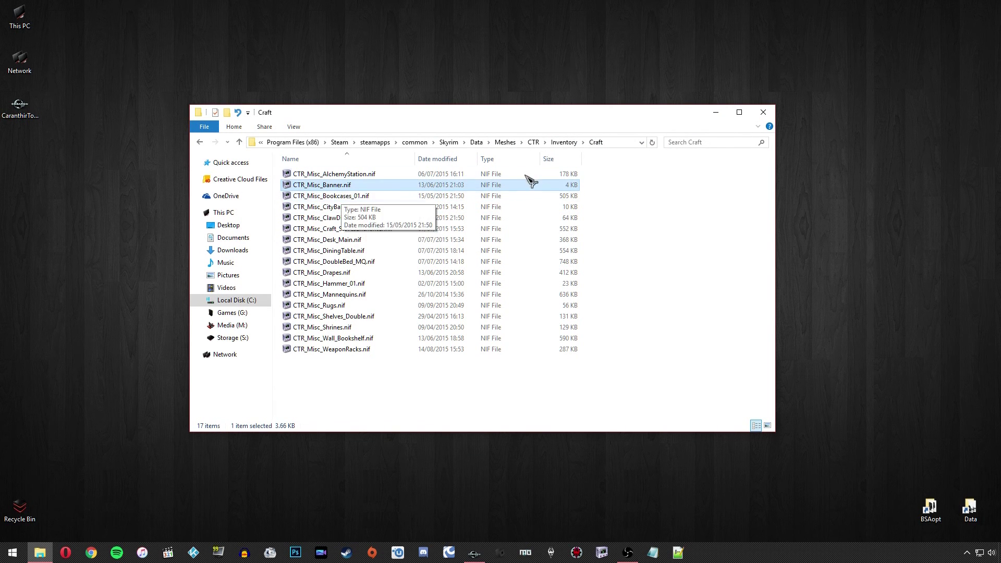
left_click(506, 142)
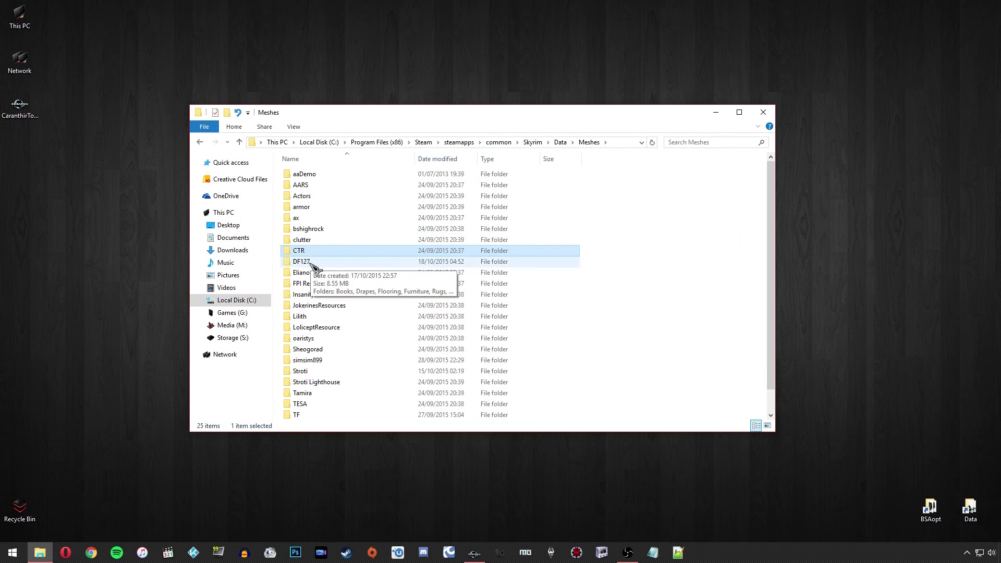
double_click(300, 251)
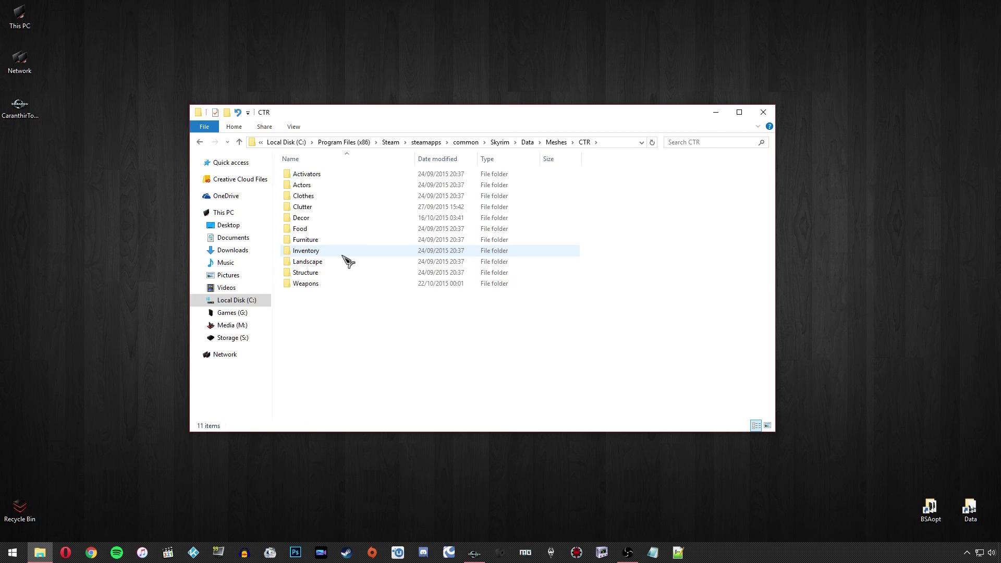
left_click(555, 142)
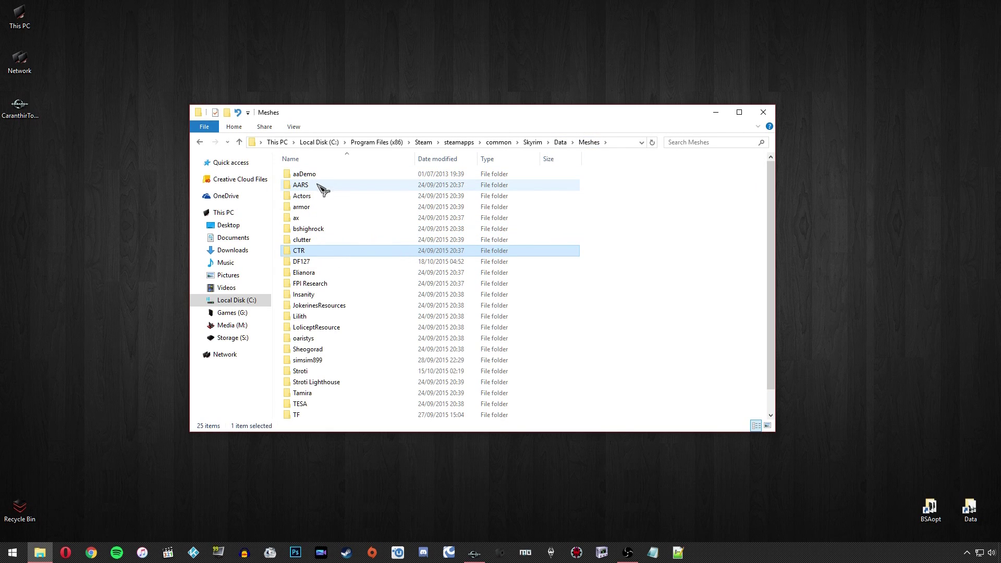
View AARS\IngredientsWallArt, go back to Meshes, and close File Explorer.
mouse_move(322, 189)
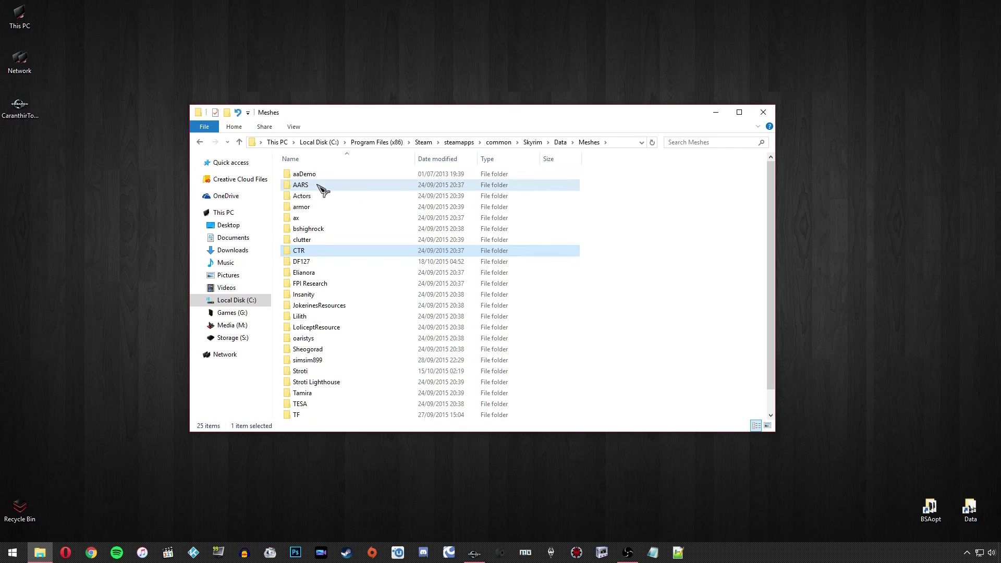
left_click(323, 188)
left_click(324, 196)
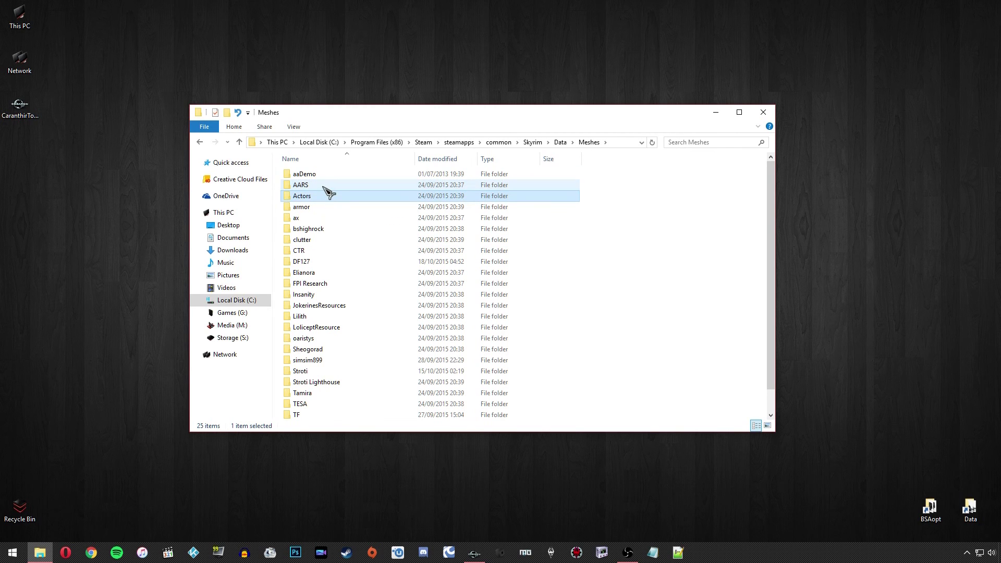
left_click(323, 187)
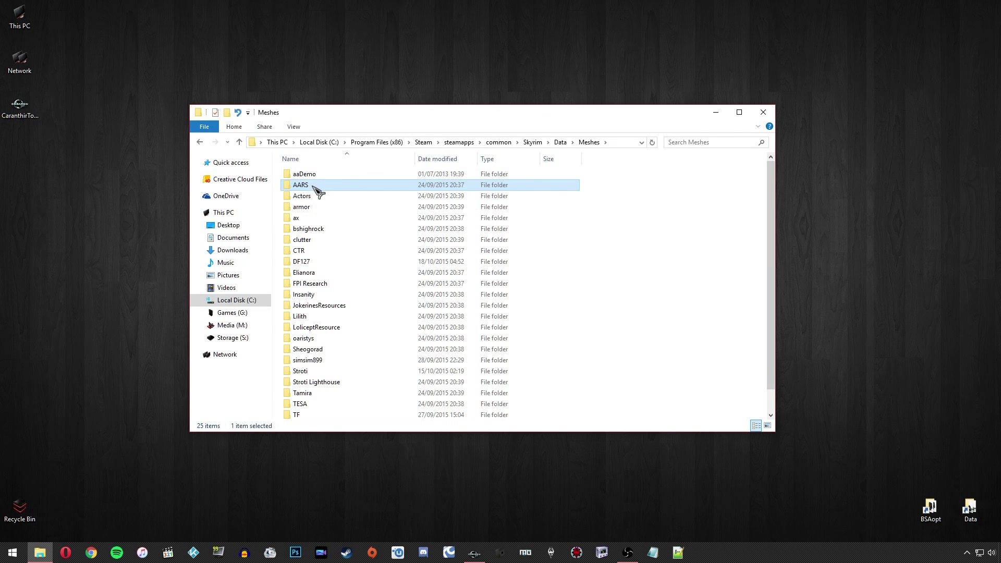
double_click(314, 187)
double_click(322, 227)
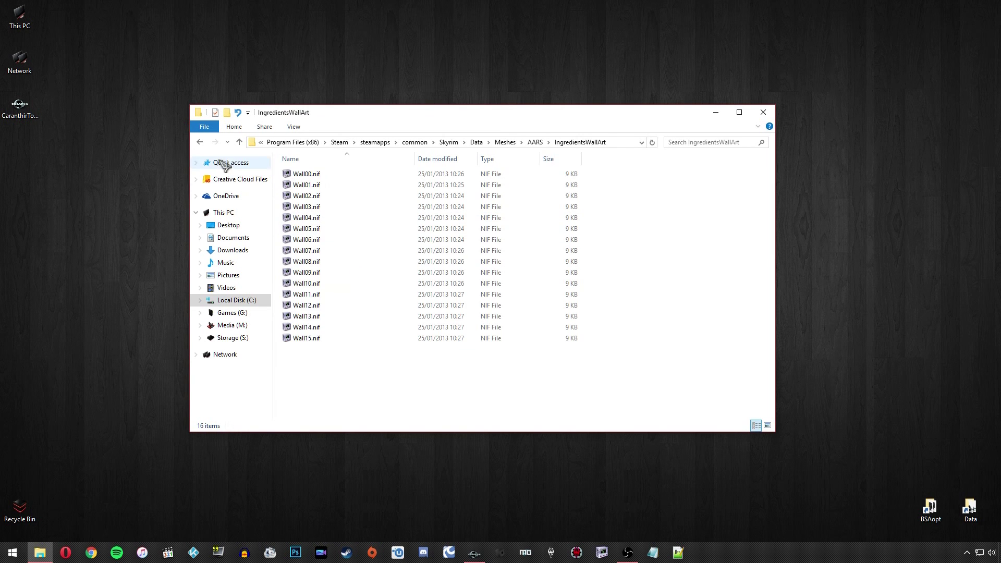
left_click(200, 142)
left_click(200, 142)
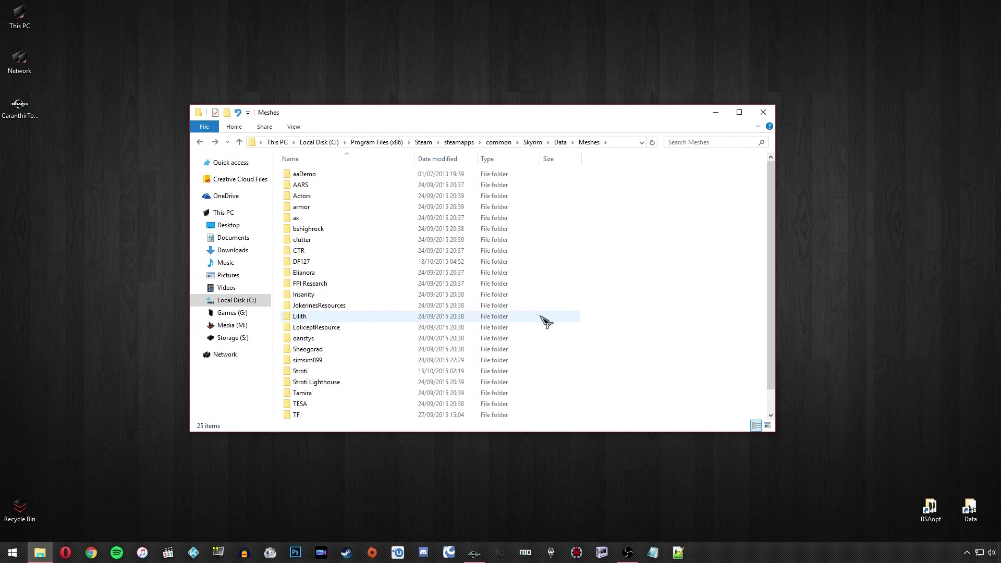
left_click(764, 112)
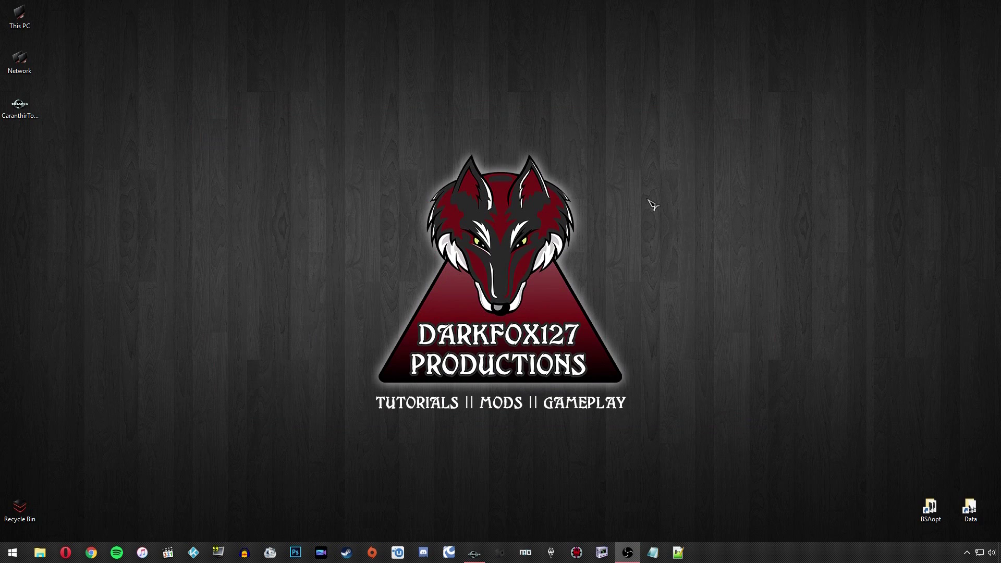